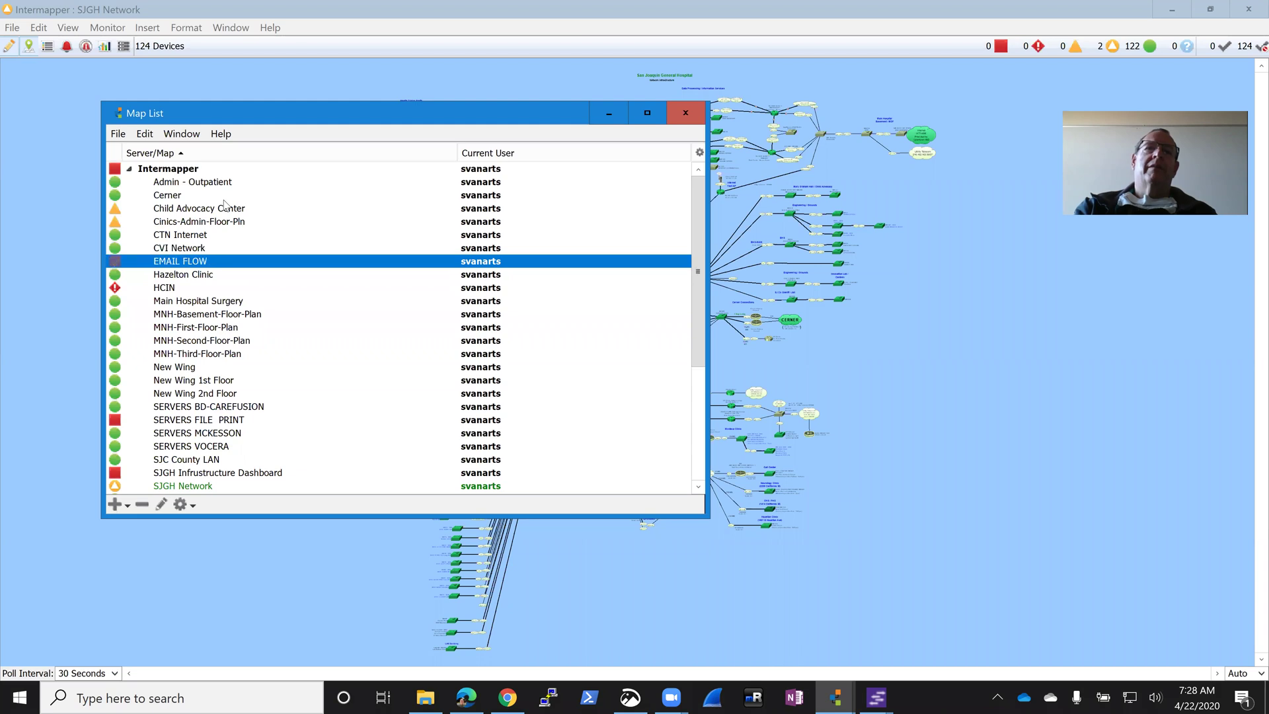
- Minimize the map list and inspect the status details of the yellow-flagged device HCE-1-CAB-SW3 on the SJGH Network map
key(Down)
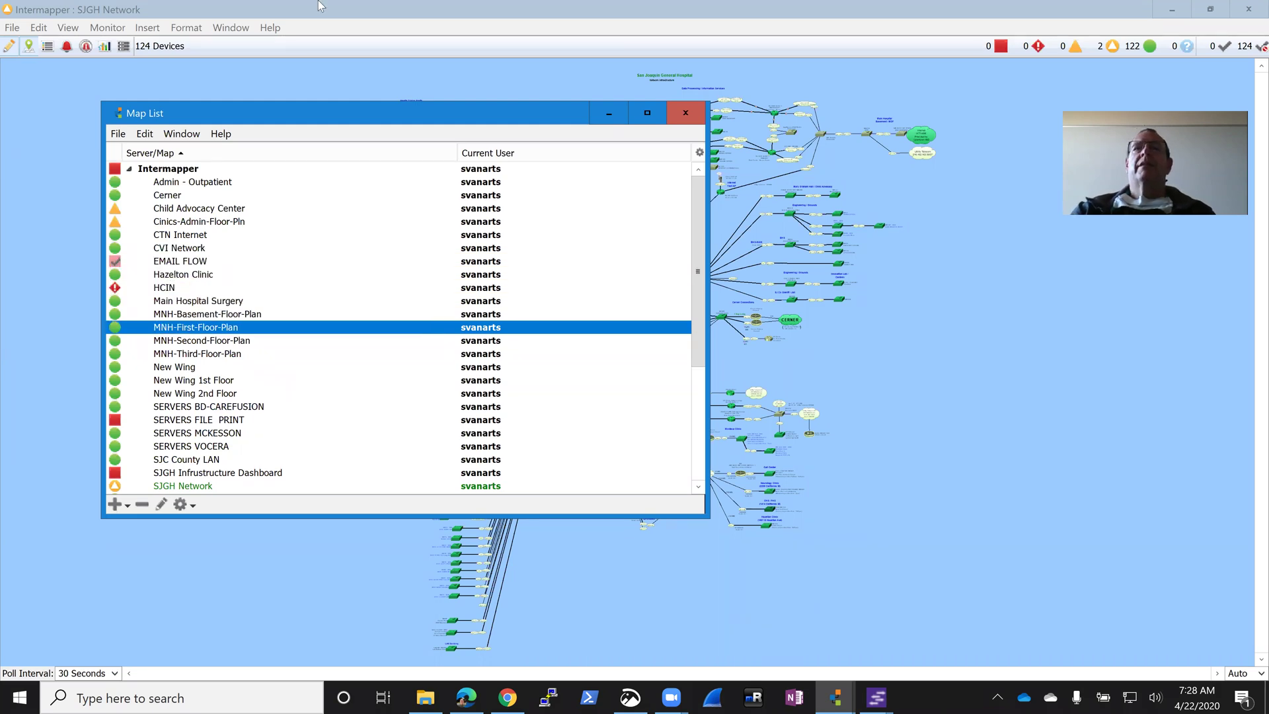
click(607, 114)
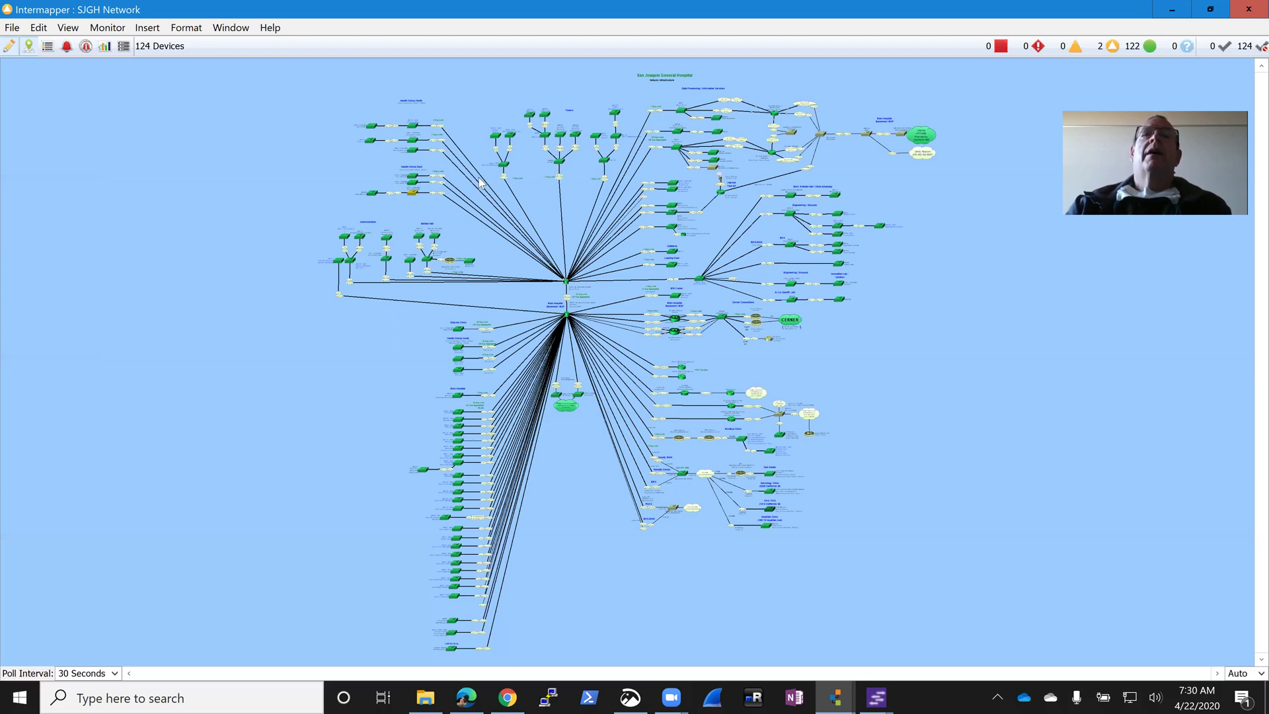
right_click(412, 193)
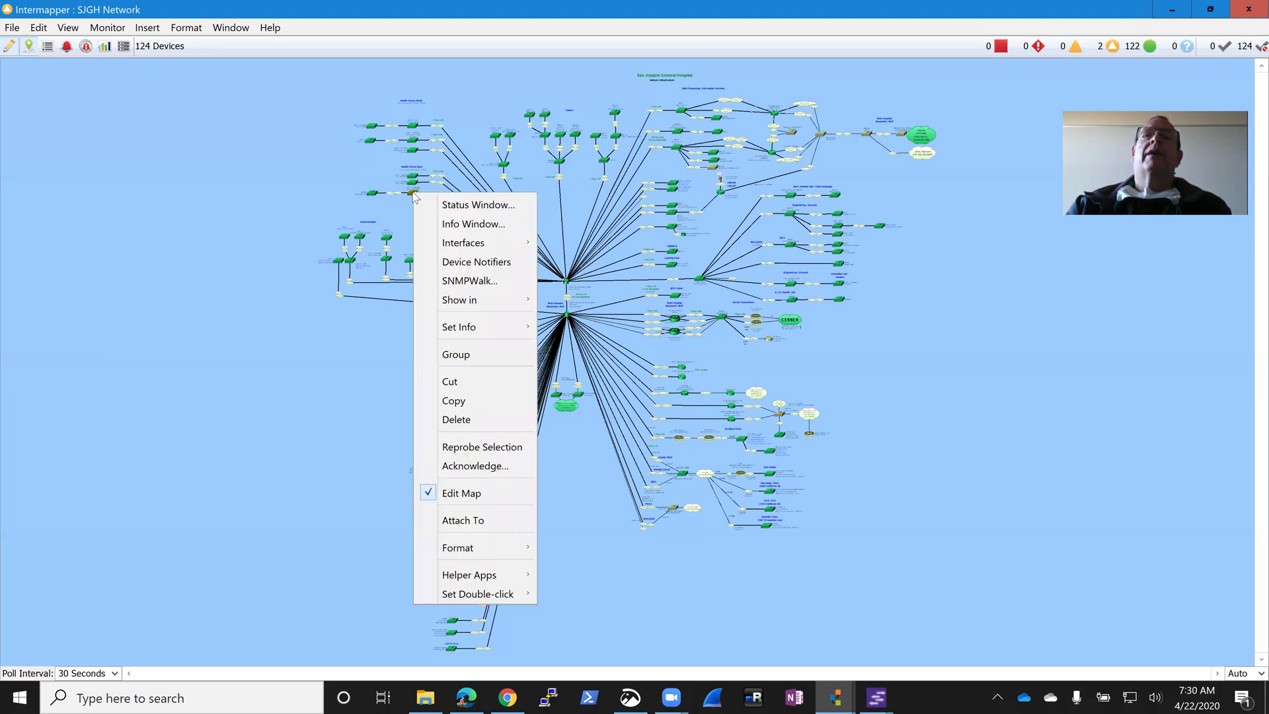
click(476, 210)
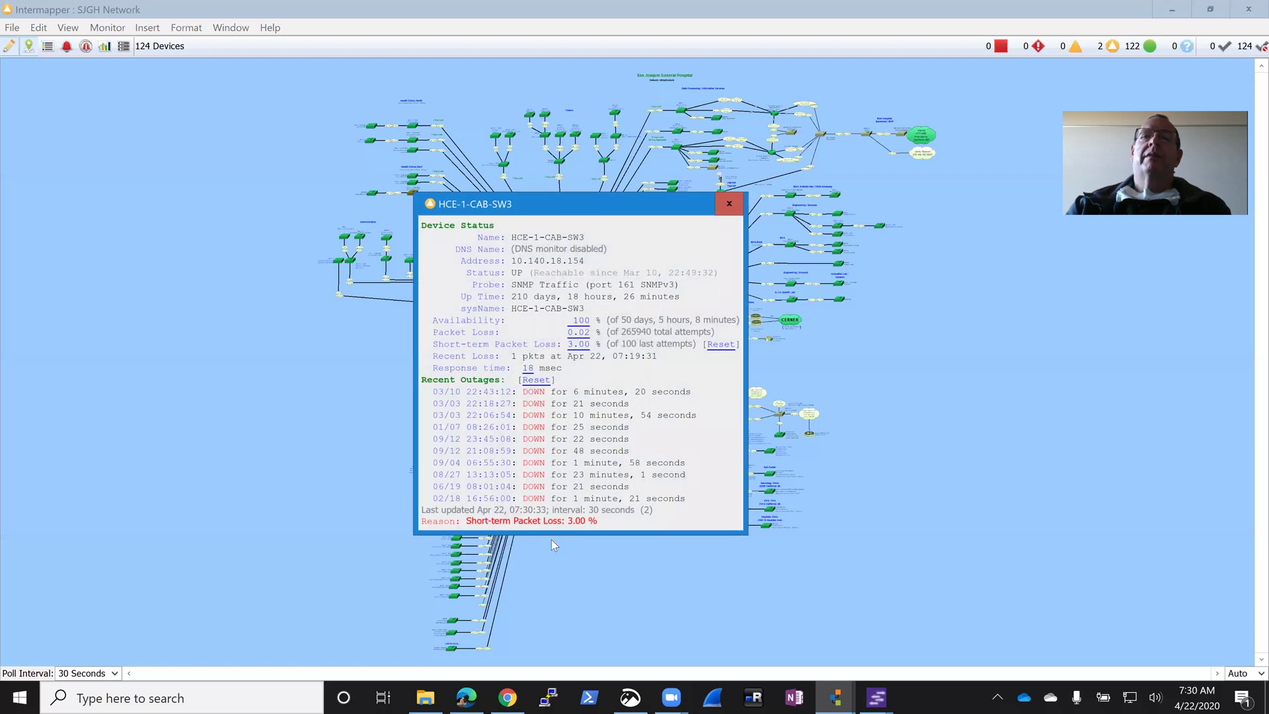
drag(471, 525, 602, 525)
click(602, 525)
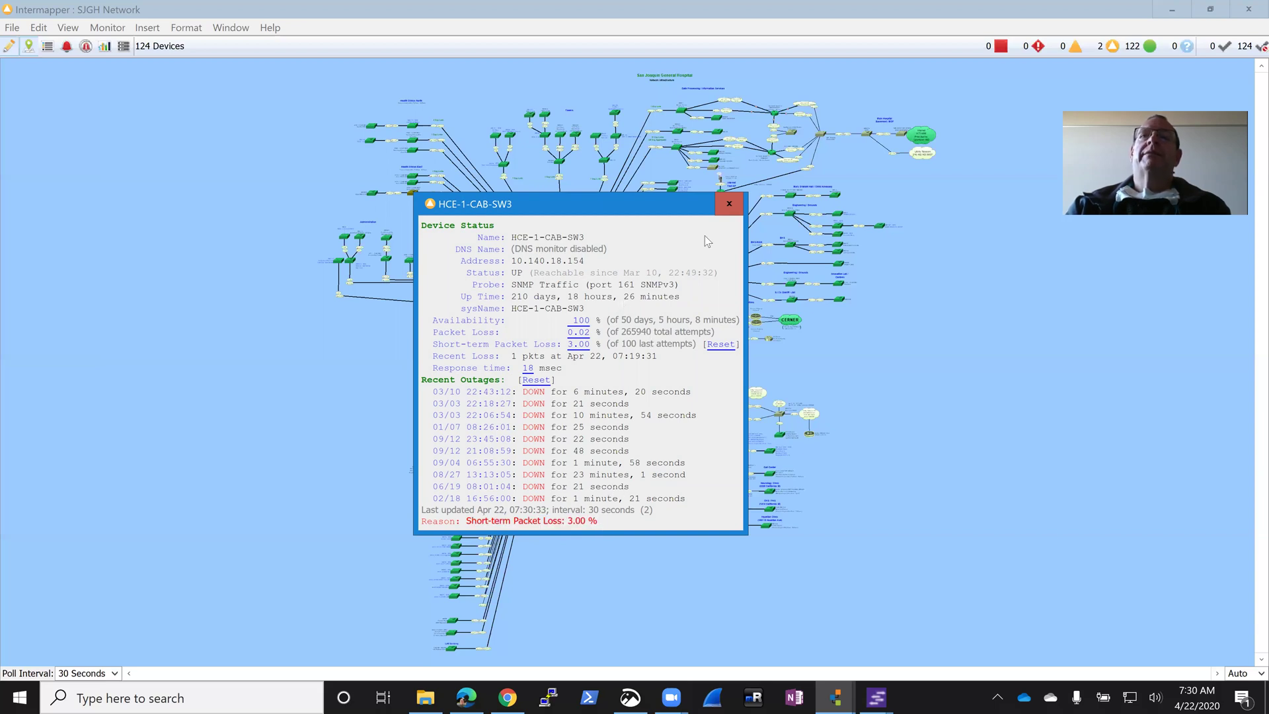
click(730, 206)
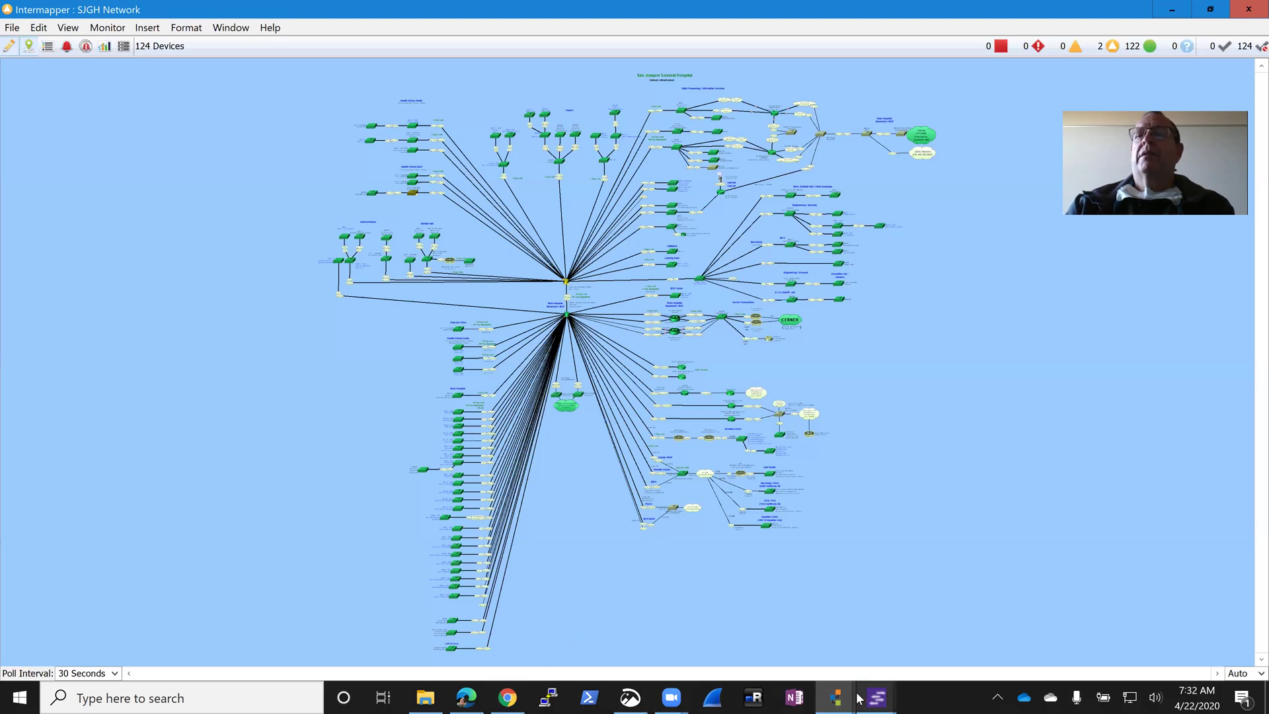
mouse_move(836, 698)
click(745, 637)
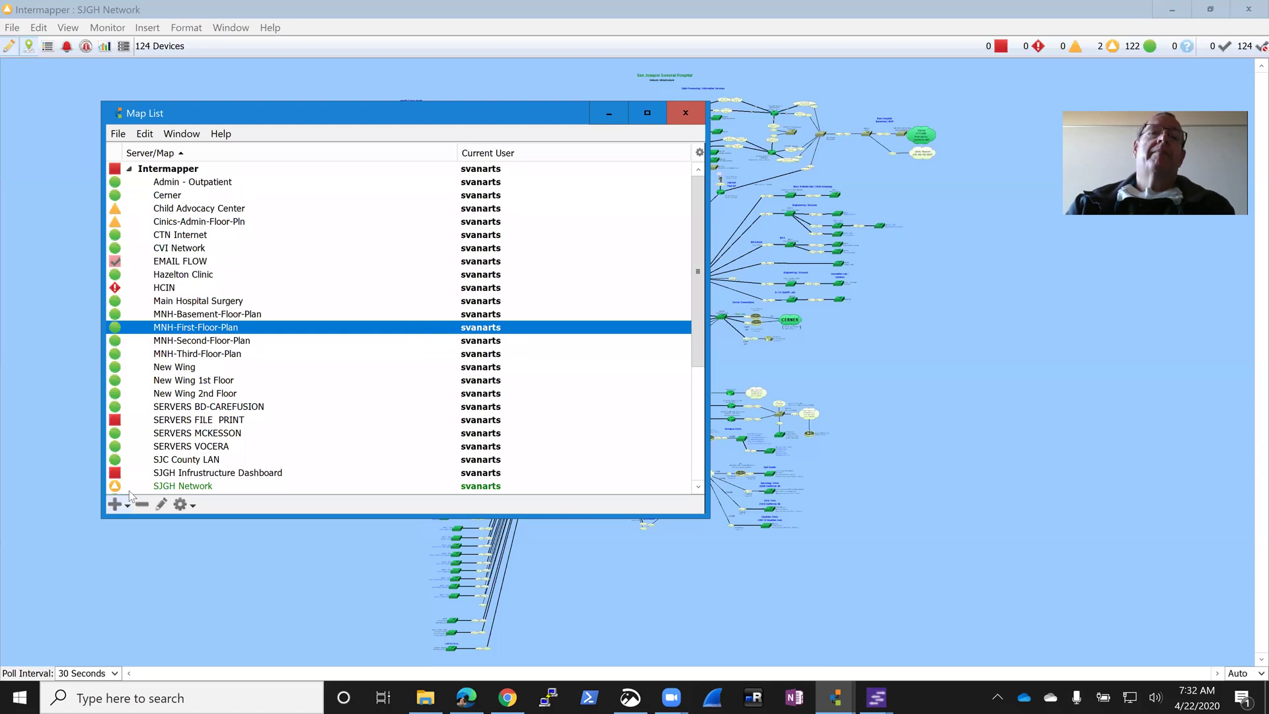
click(114, 504)
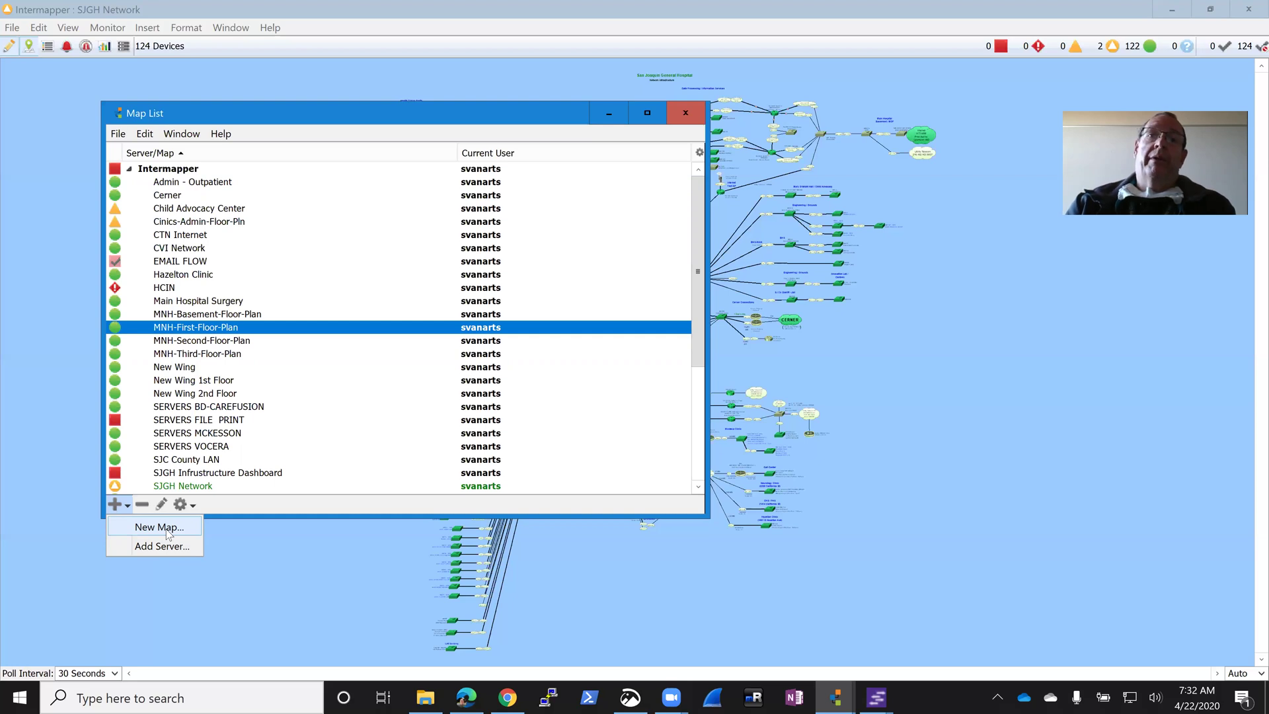
click(159, 527)
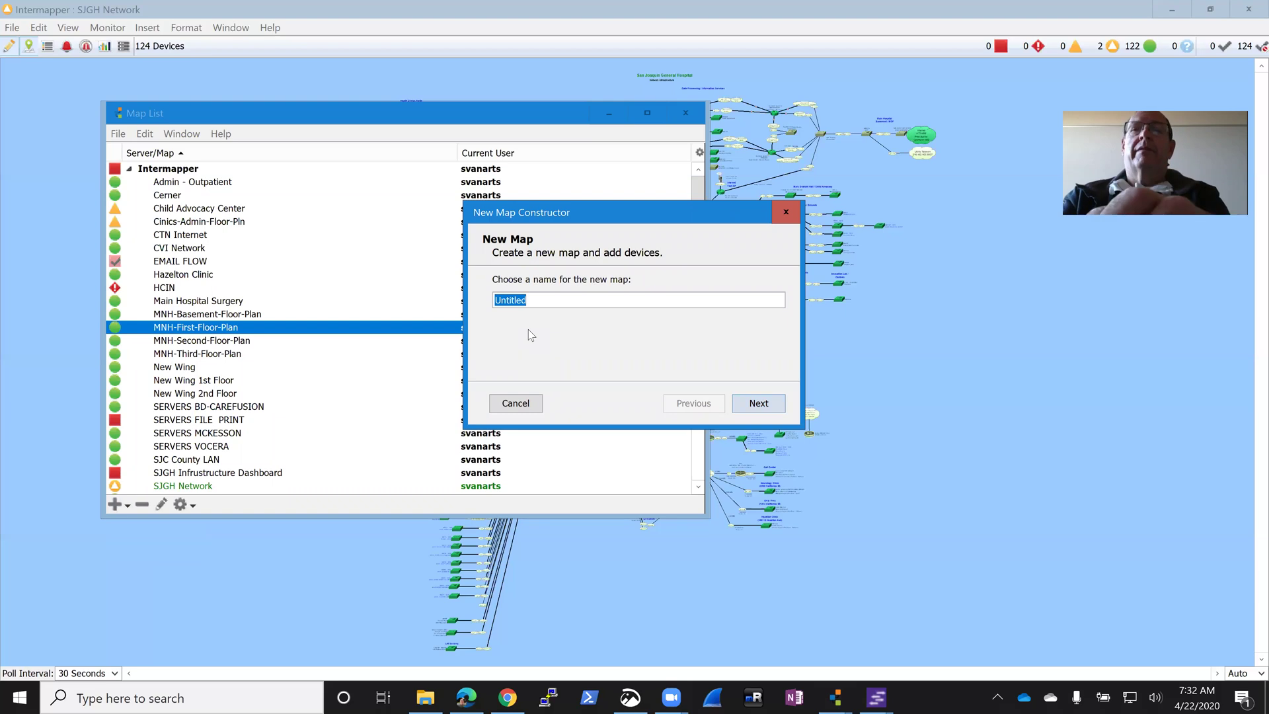
text(Temp)
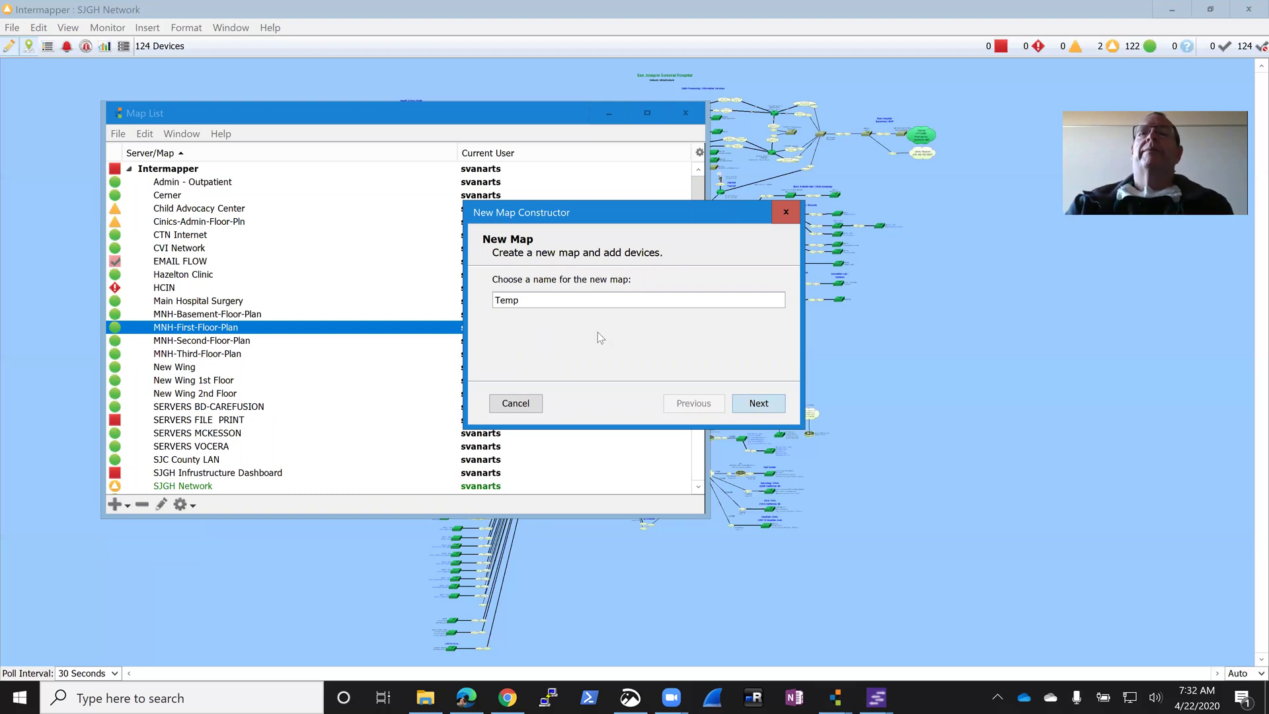
click(771, 409)
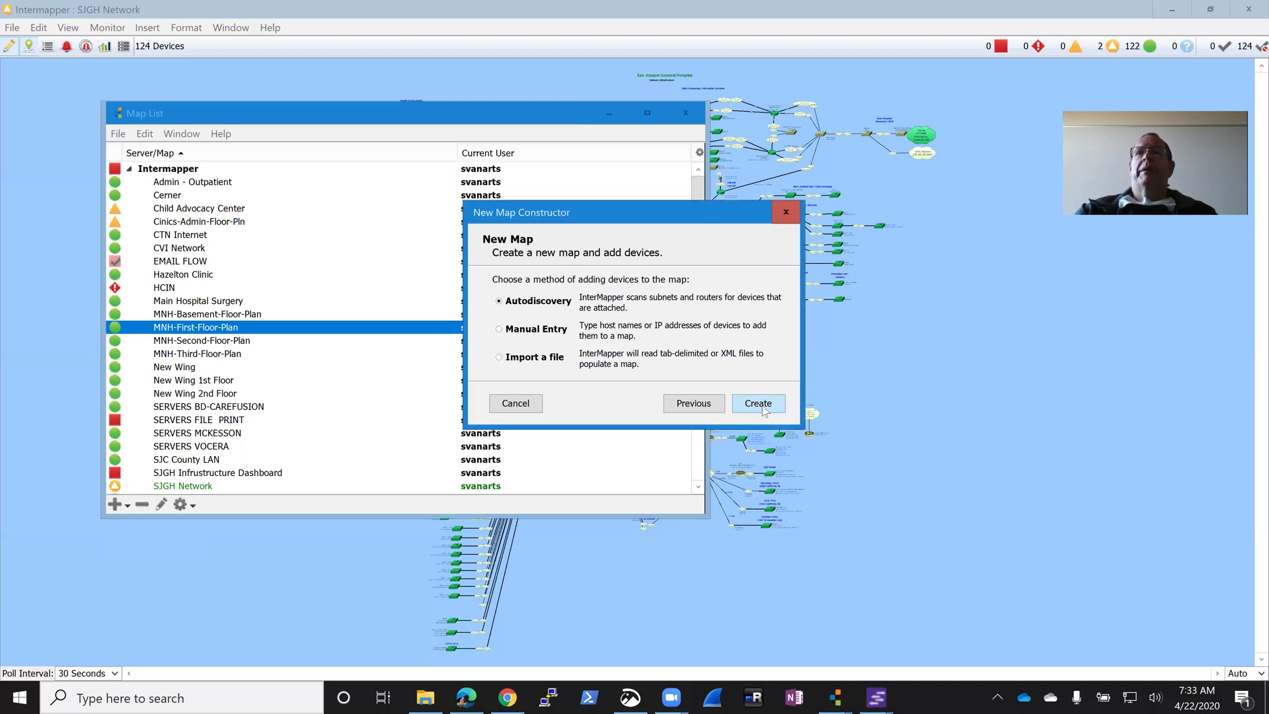
click(515, 403)
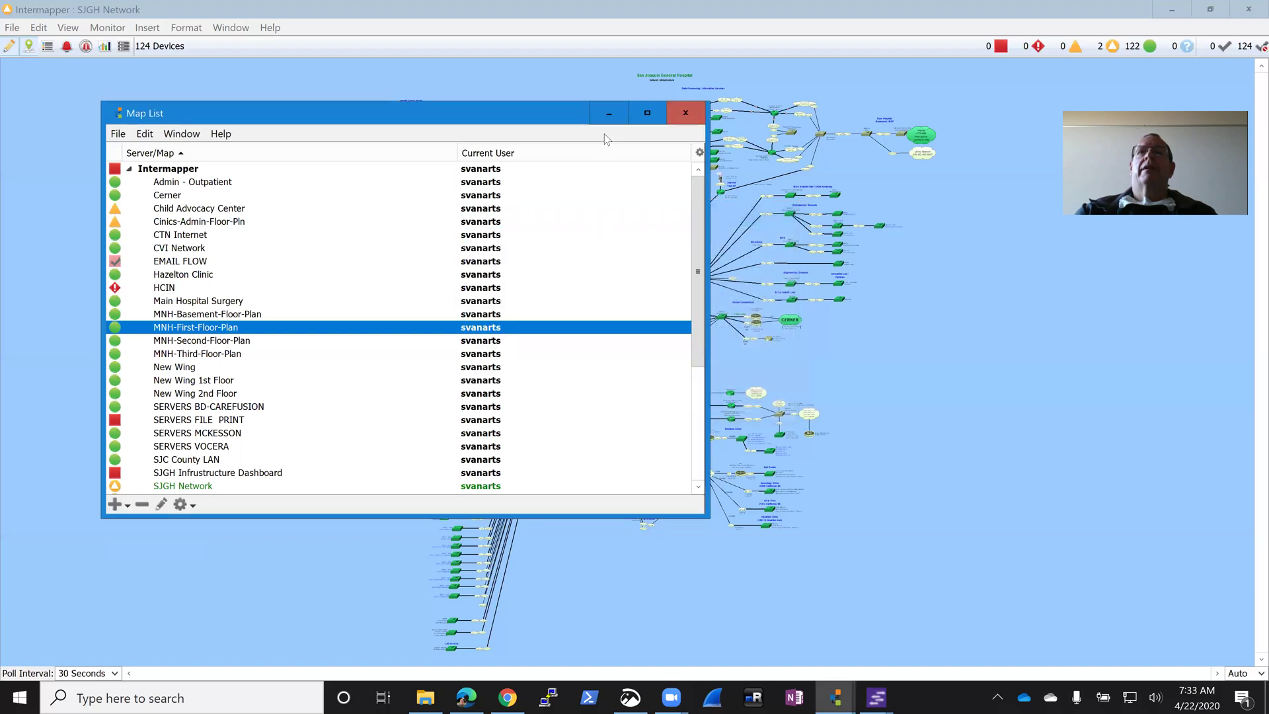
click(609, 113)
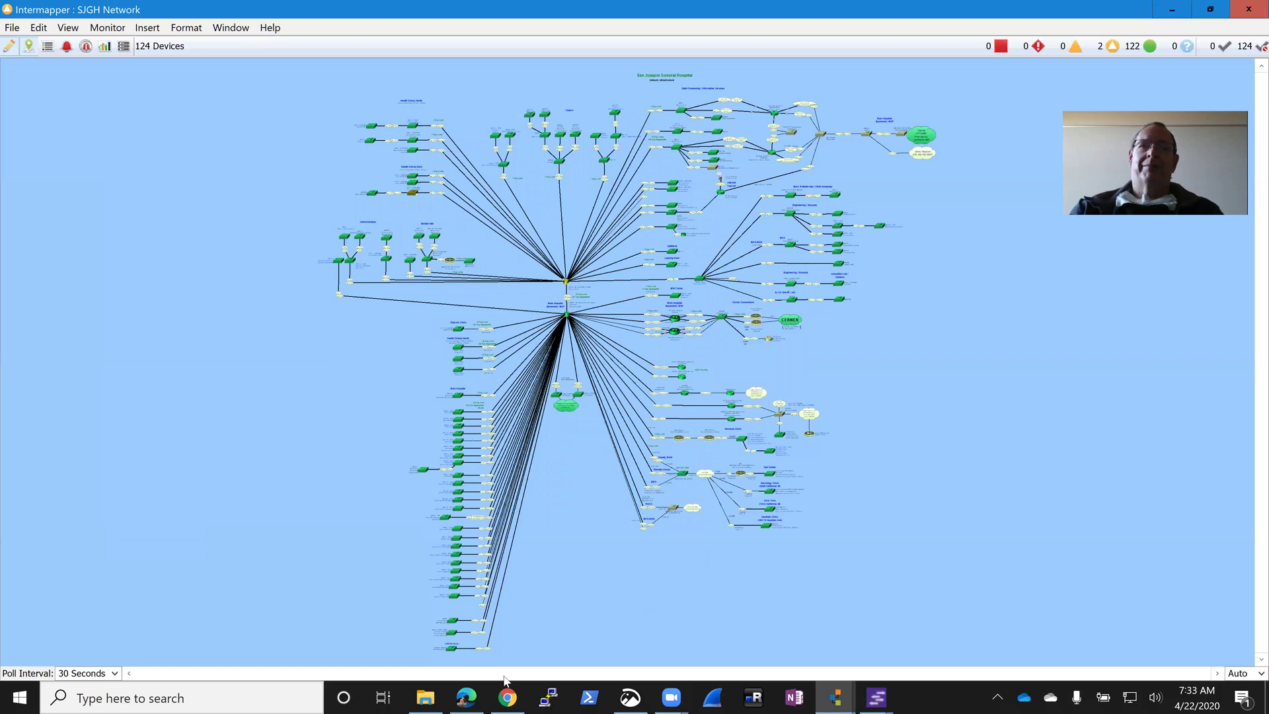
- Create a new map named Temp from the map list, with Manual Entry as the method of adding devices
click(836, 698)
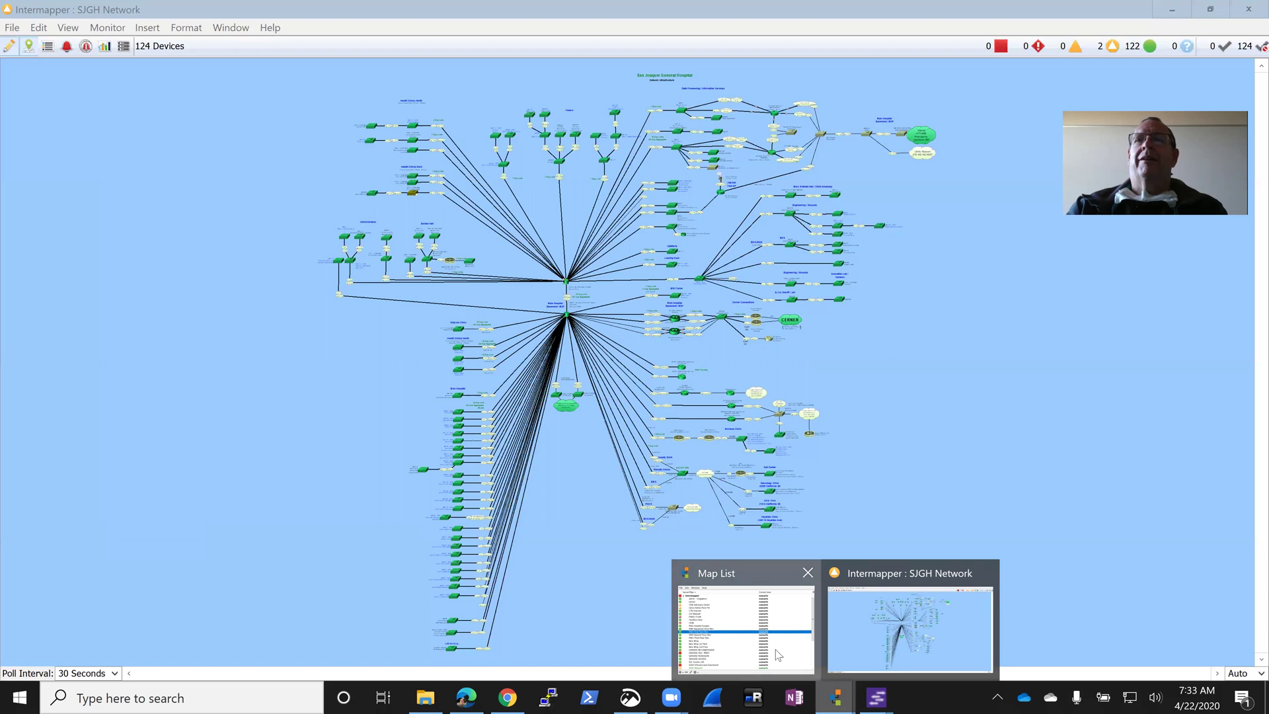
click(778, 655)
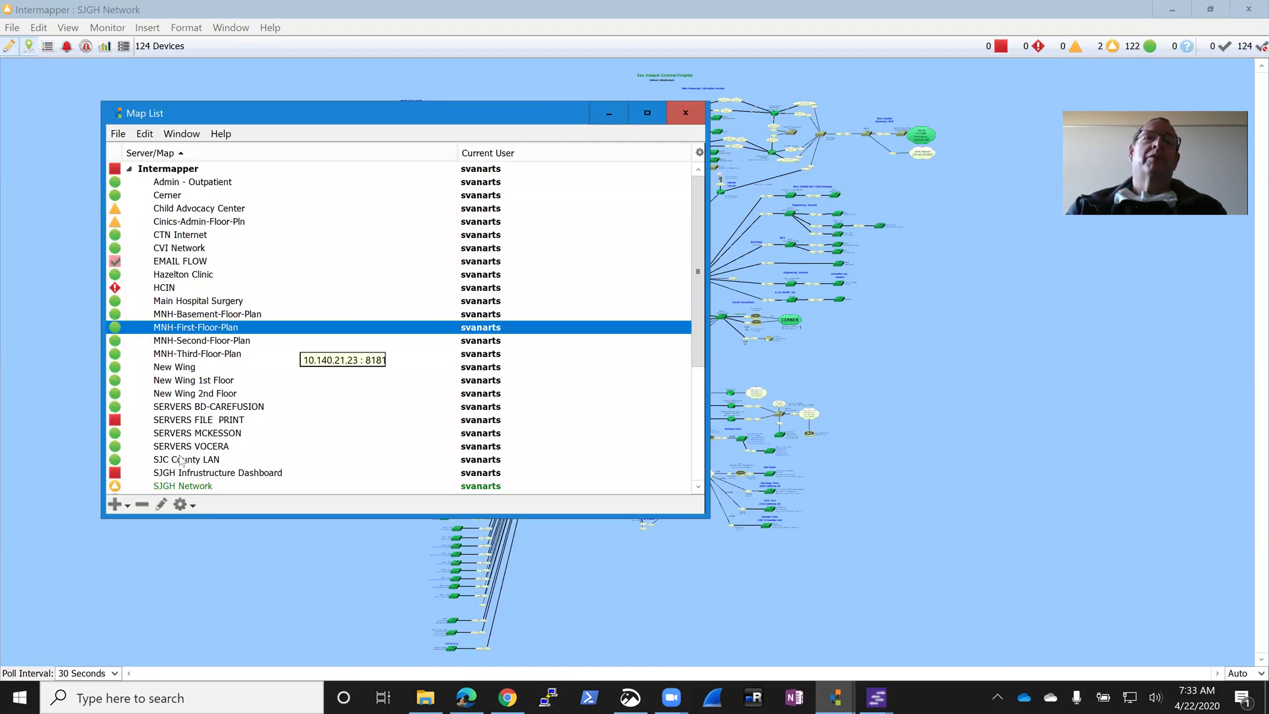
click(117, 505)
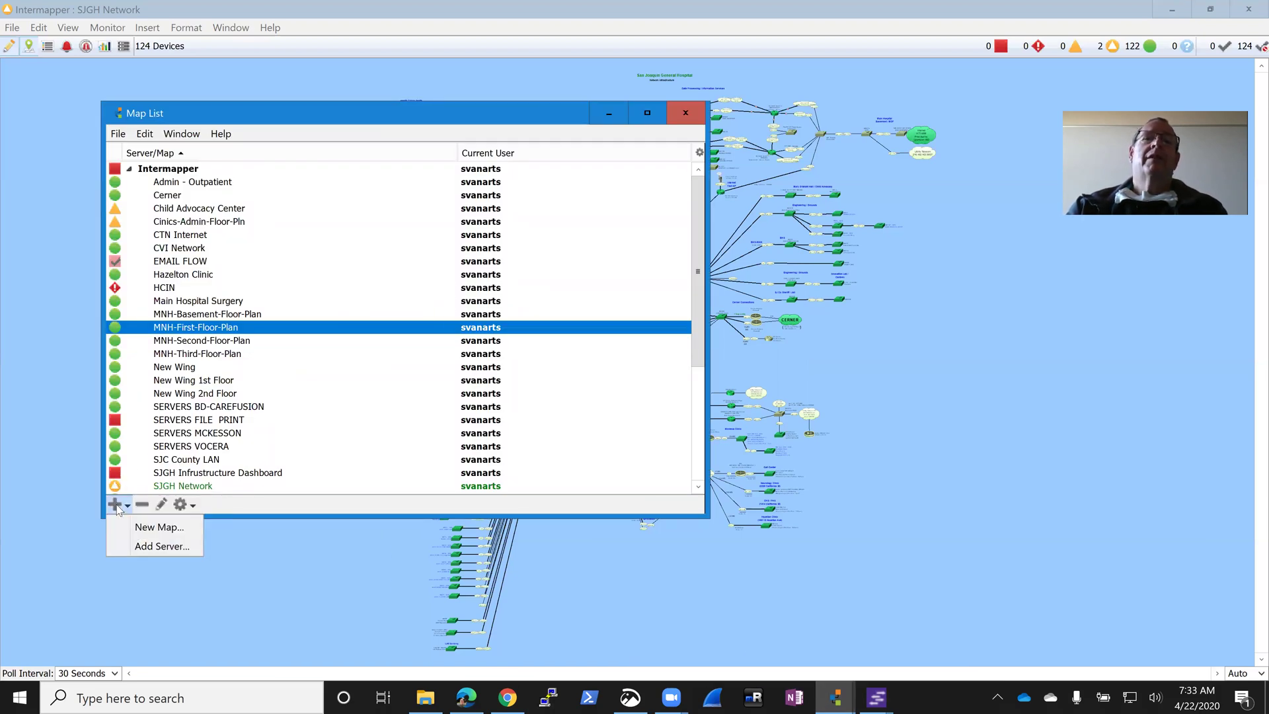
click(145, 527)
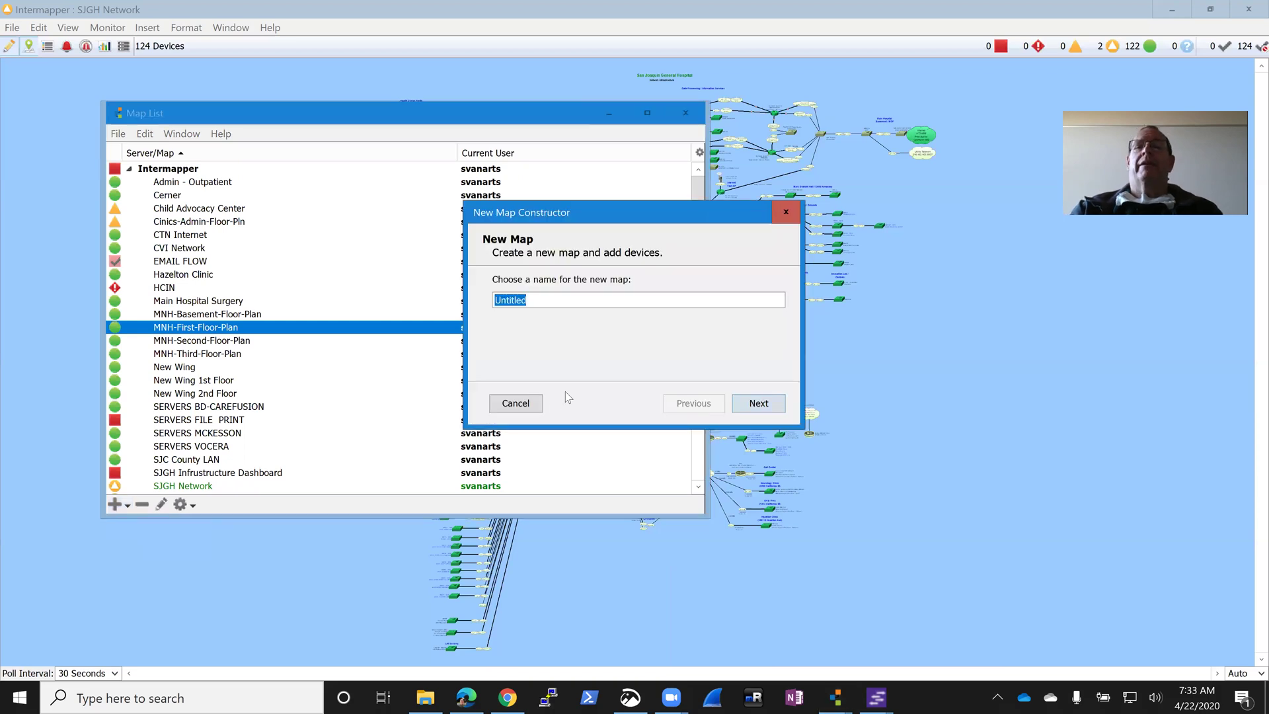
text(Test)
key(Return)
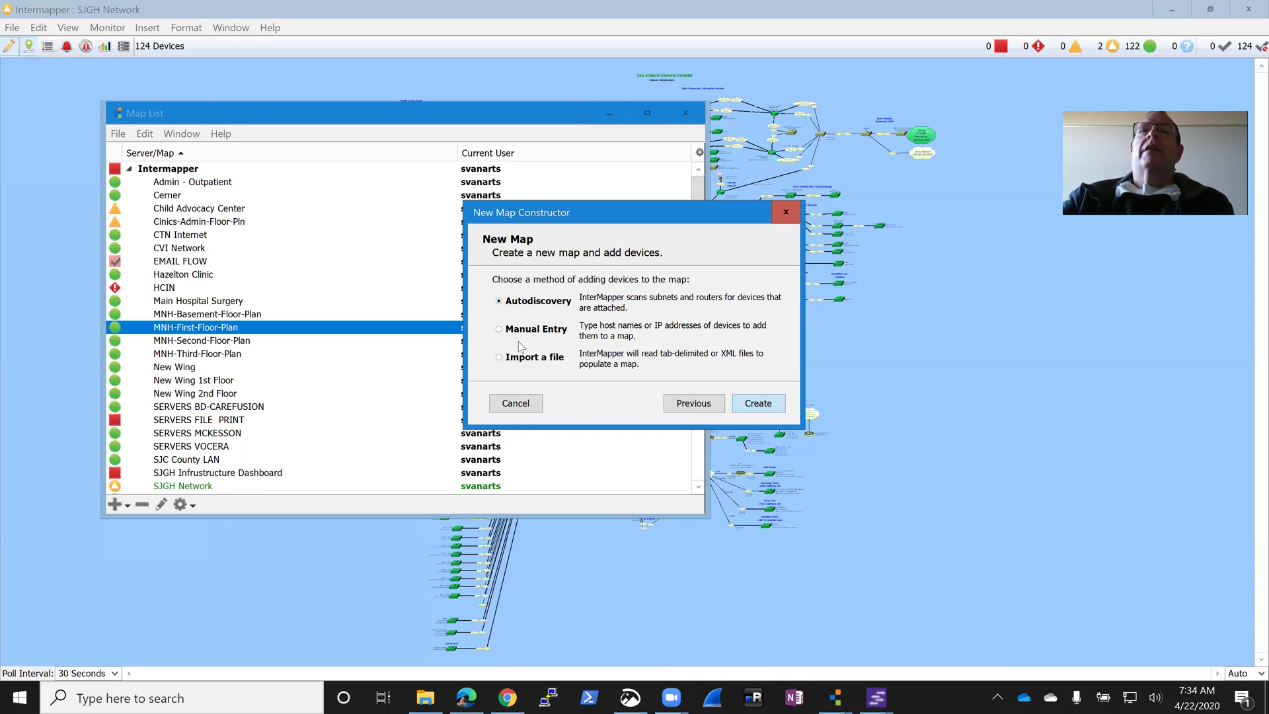
click(499, 330)
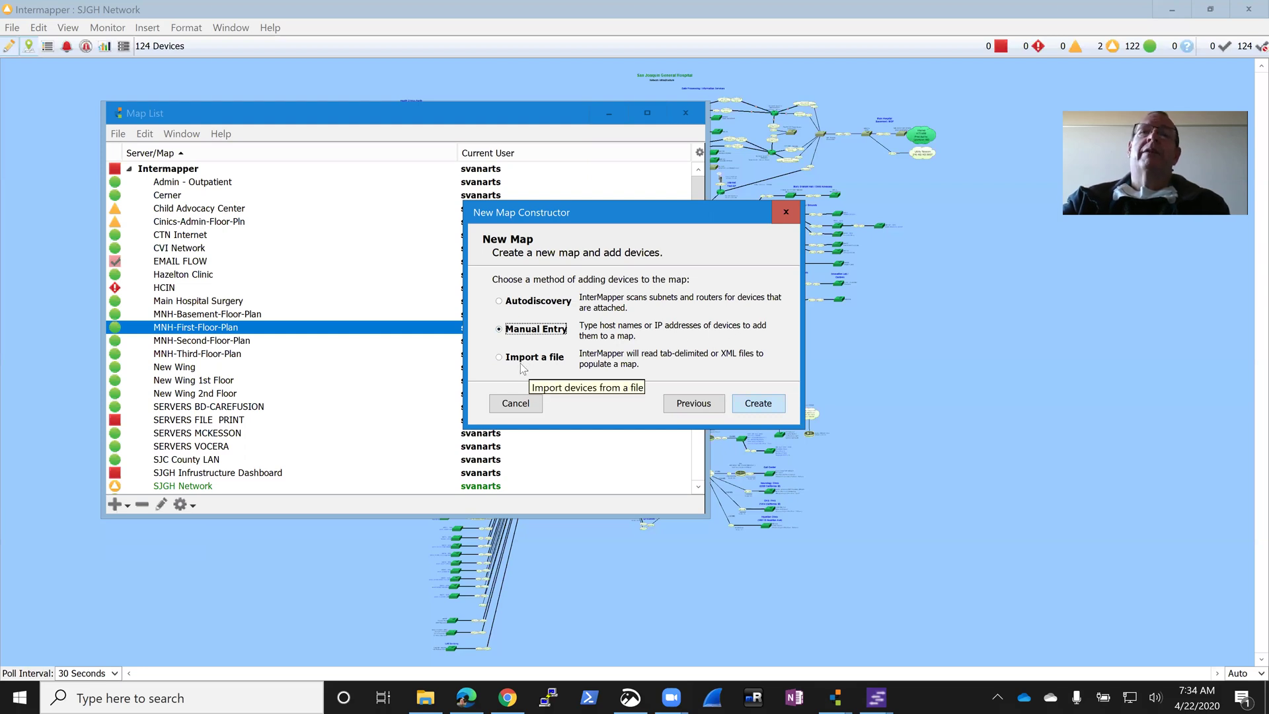
click(763, 406)
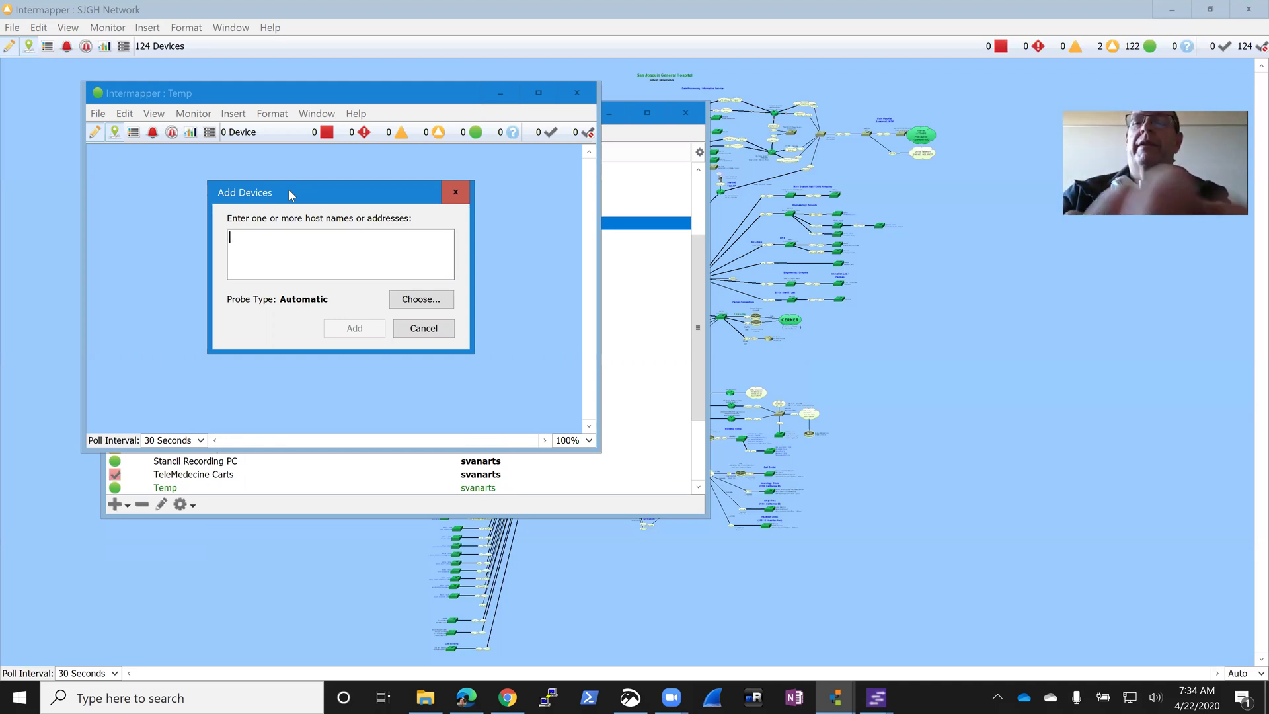
- Enter 10.140.18.138 as the address of the device to add to the new map
text(10.140.)
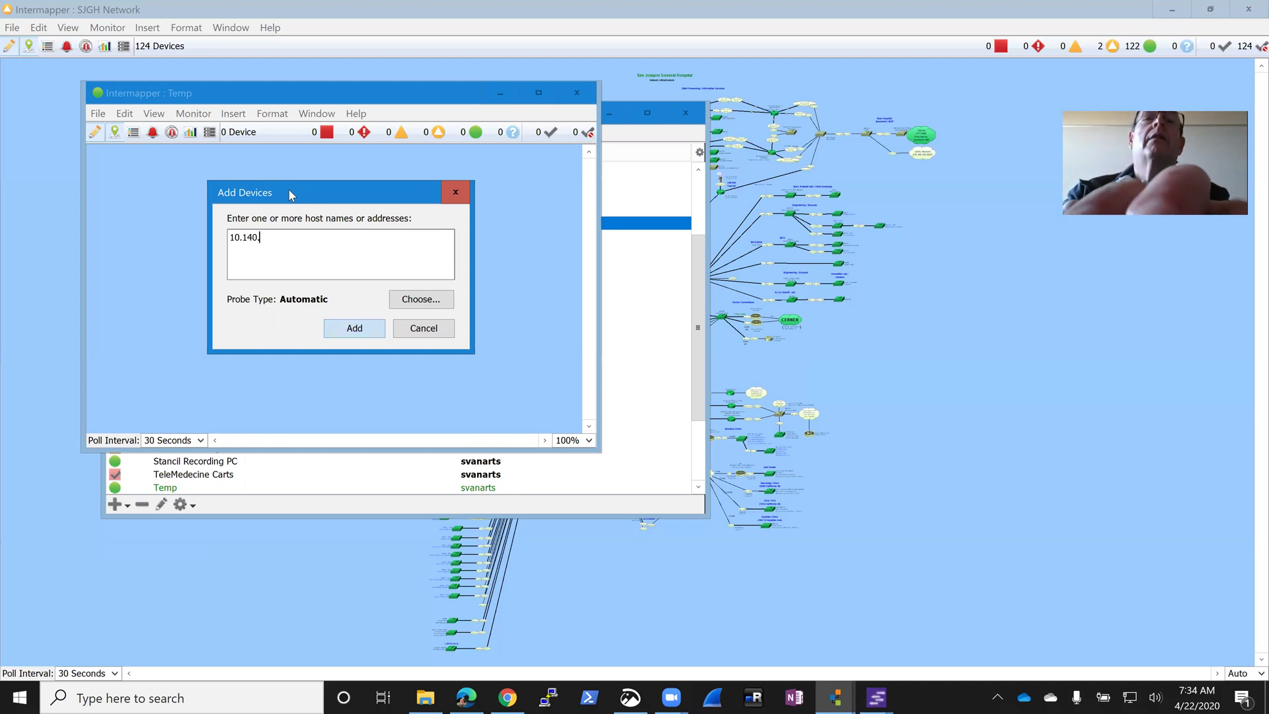
text(18.138)
key(Return)
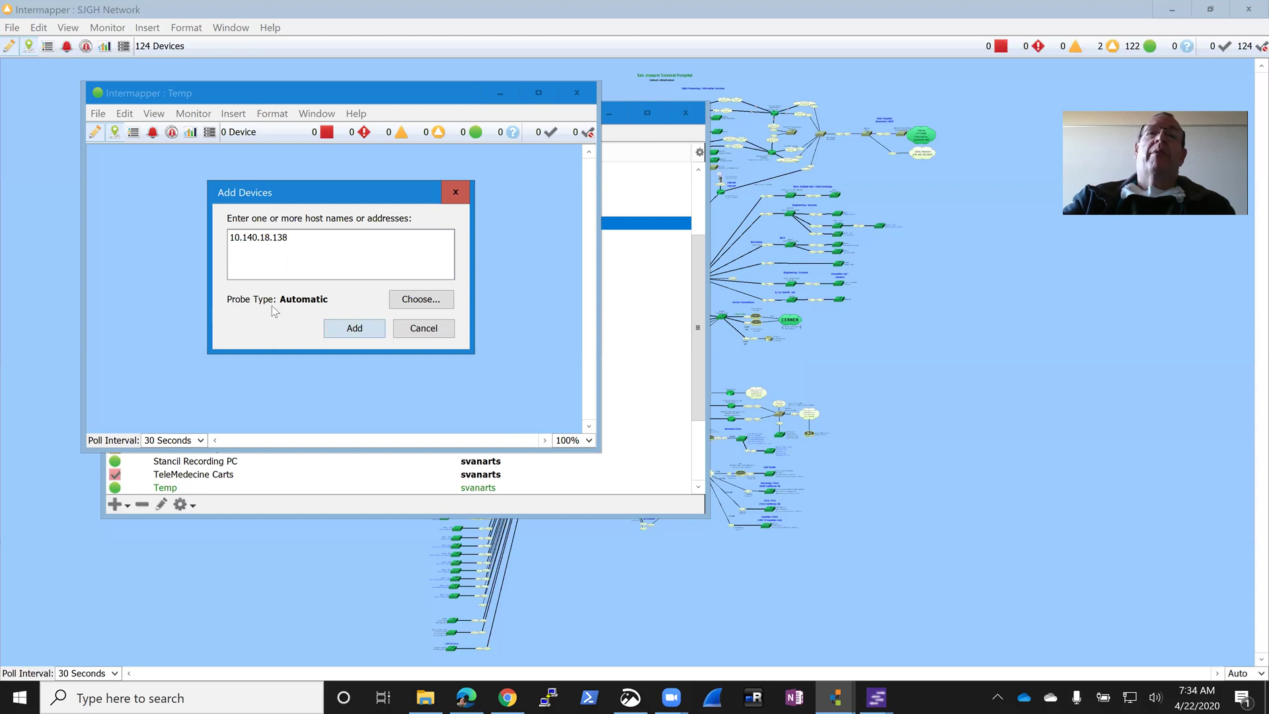
- Open the probe selection for the device and review the Basic probes Map Status, Ping/Echo and SNMP Traffic
click(409, 300)
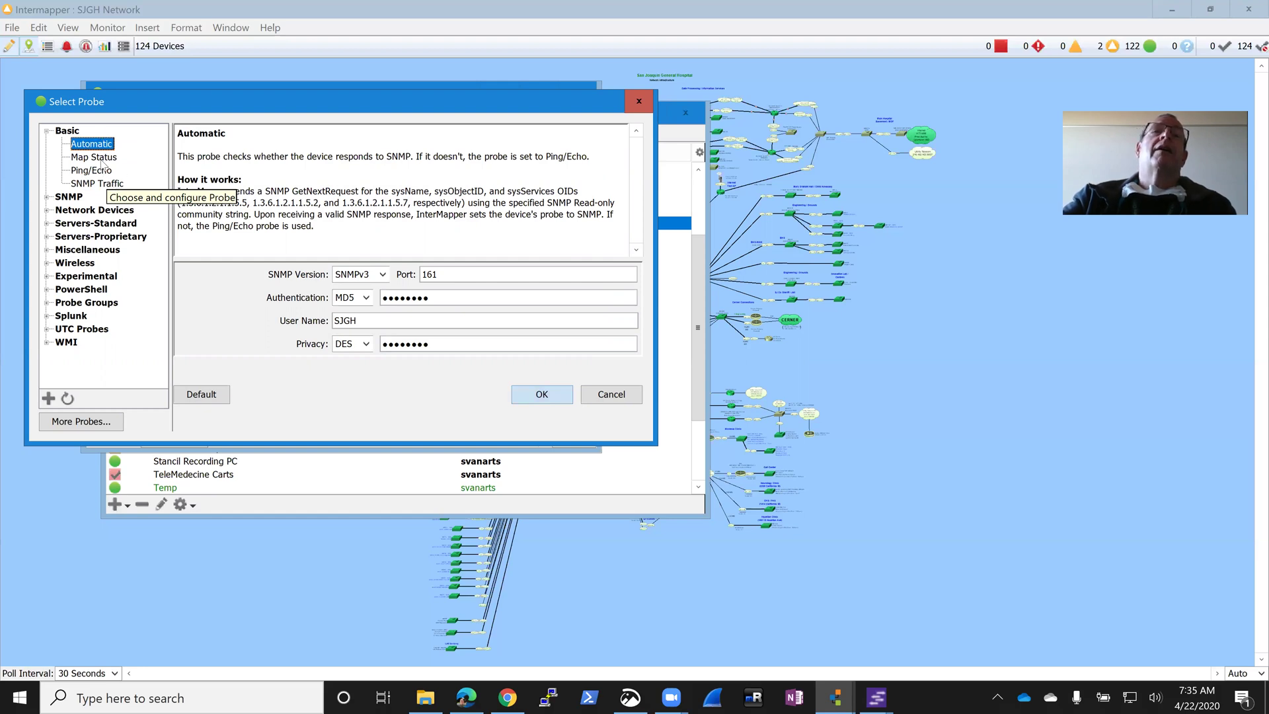
click(103, 163)
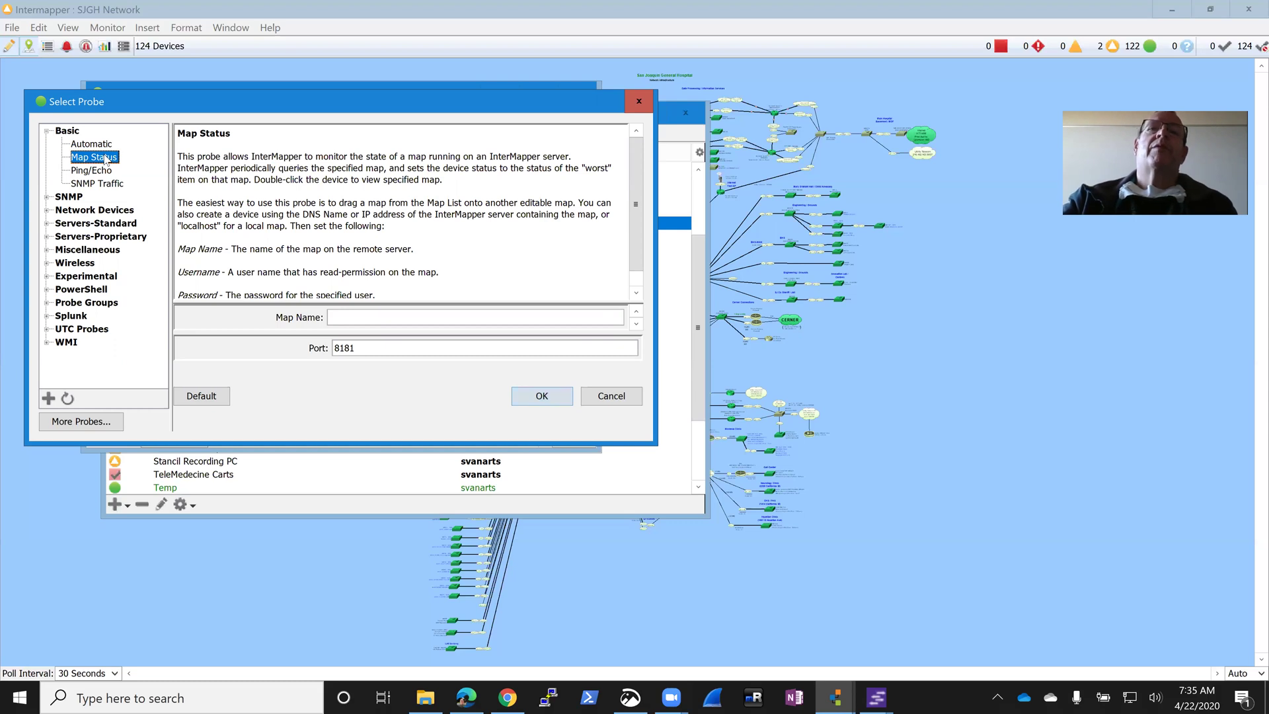
click(100, 173)
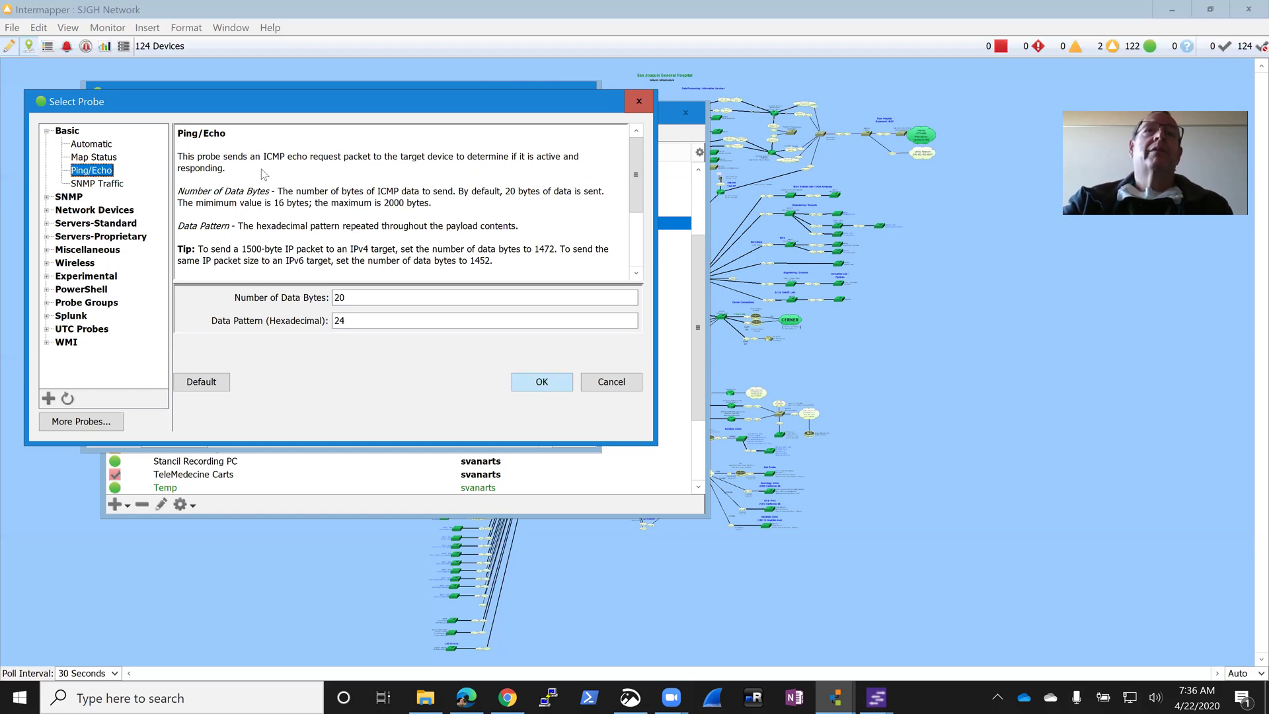
click(109, 186)
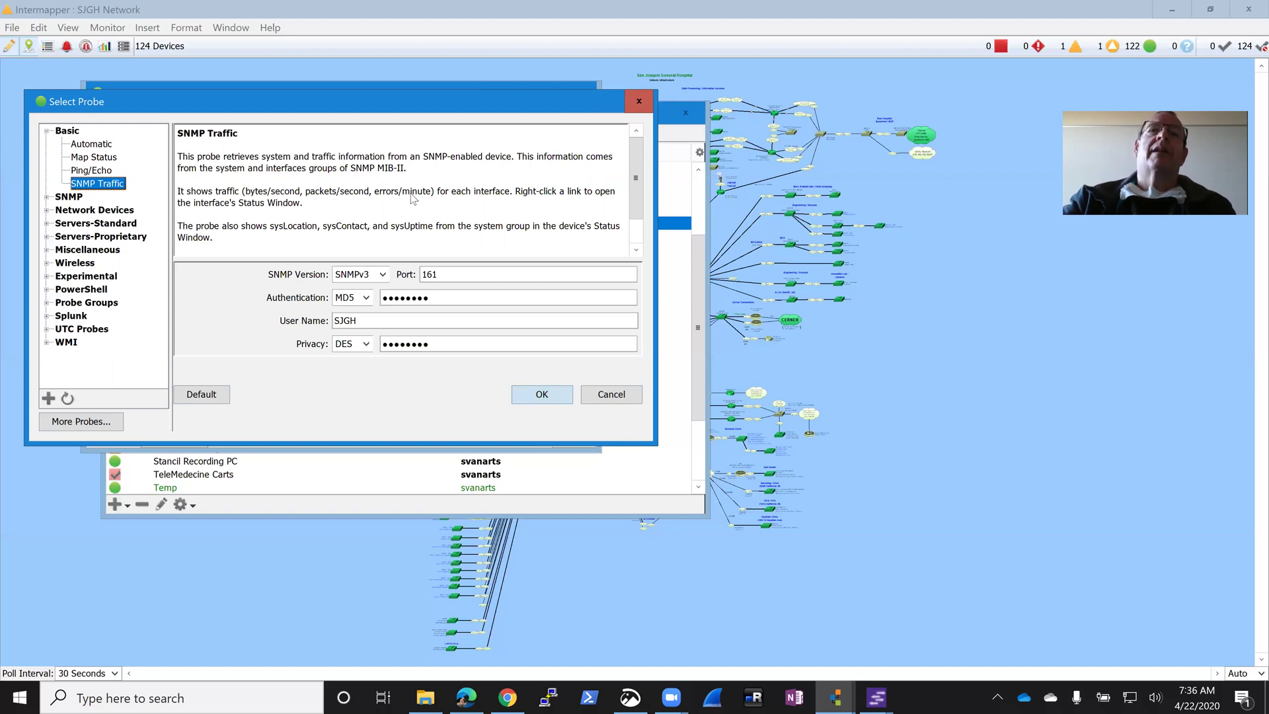
- Browse the SNMP probes and the Network Devices category, expanding the Enterasys group to view its probes
click(47, 196)
drag(159, 196, 159, 248)
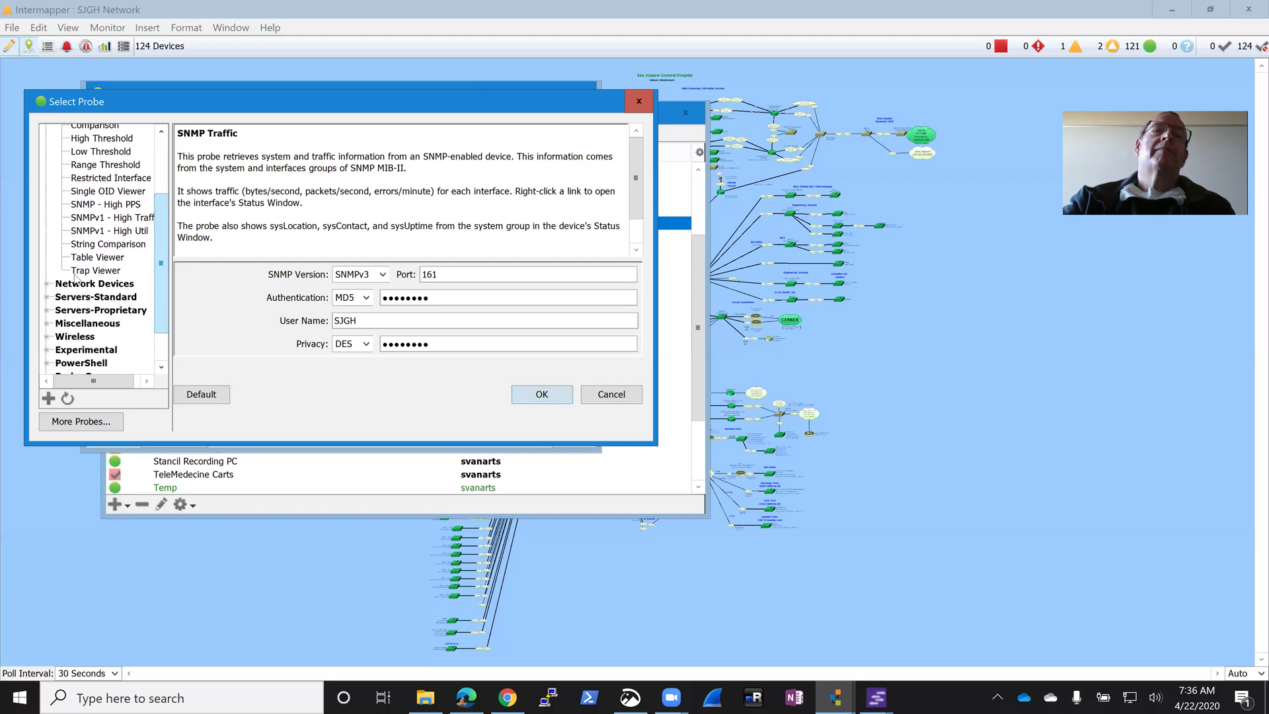
click(47, 284)
drag(167, 206, 160, 249)
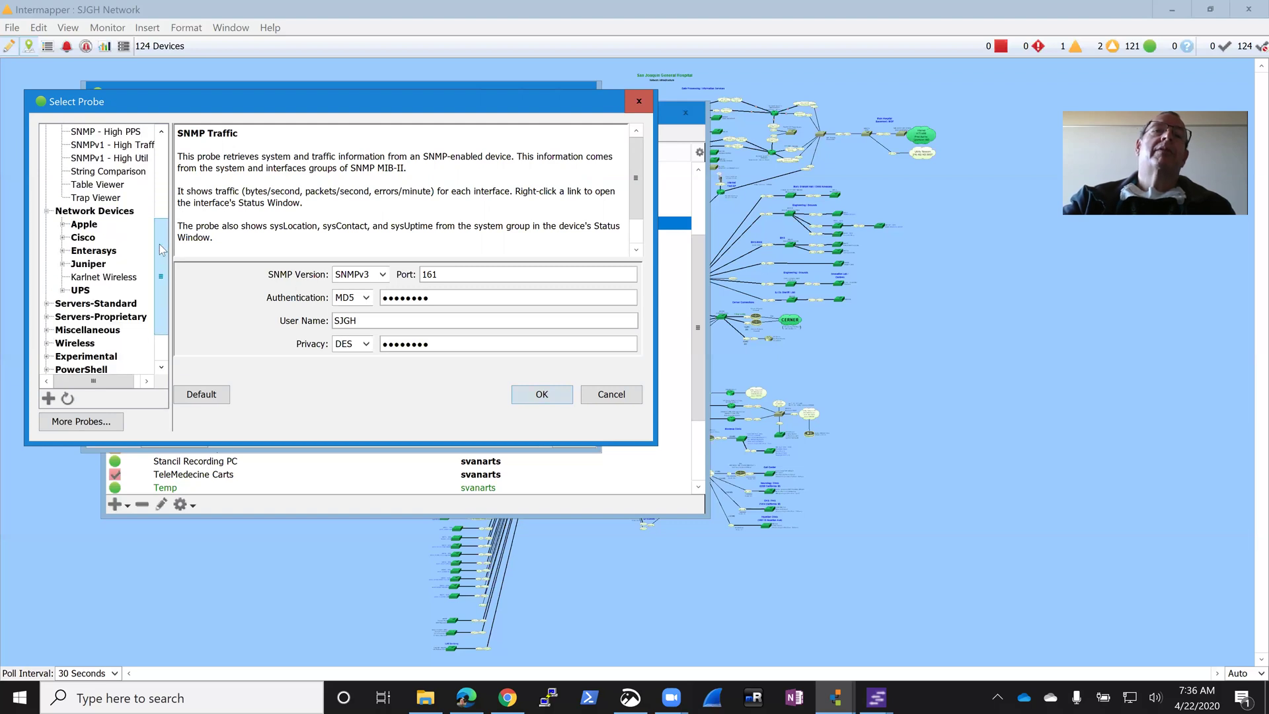
click(62, 251)
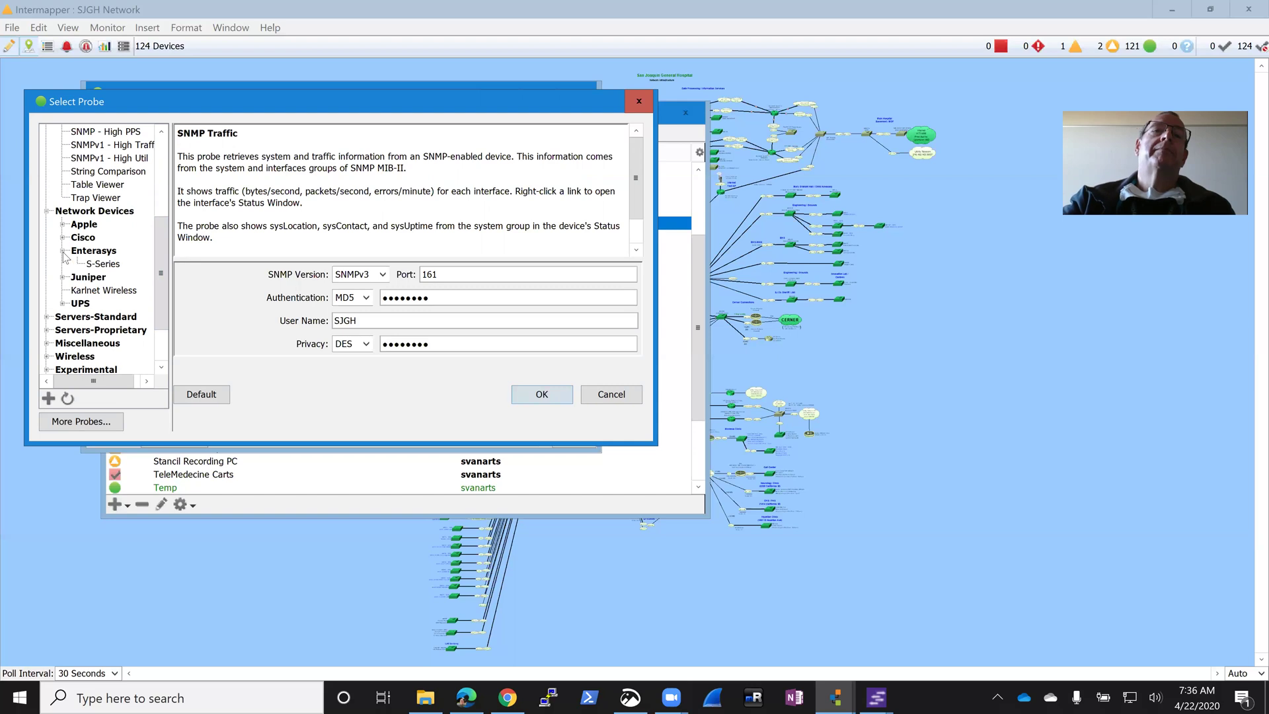
click(64, 251)
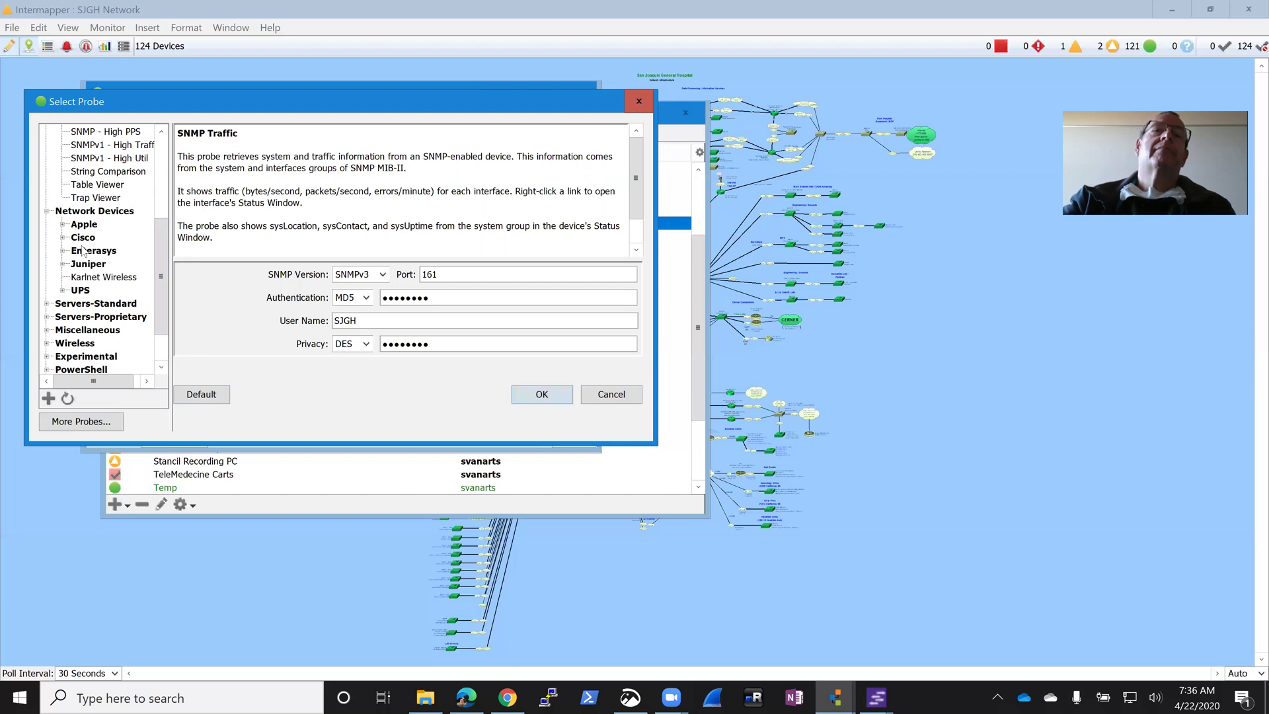
double_click(79, 255)
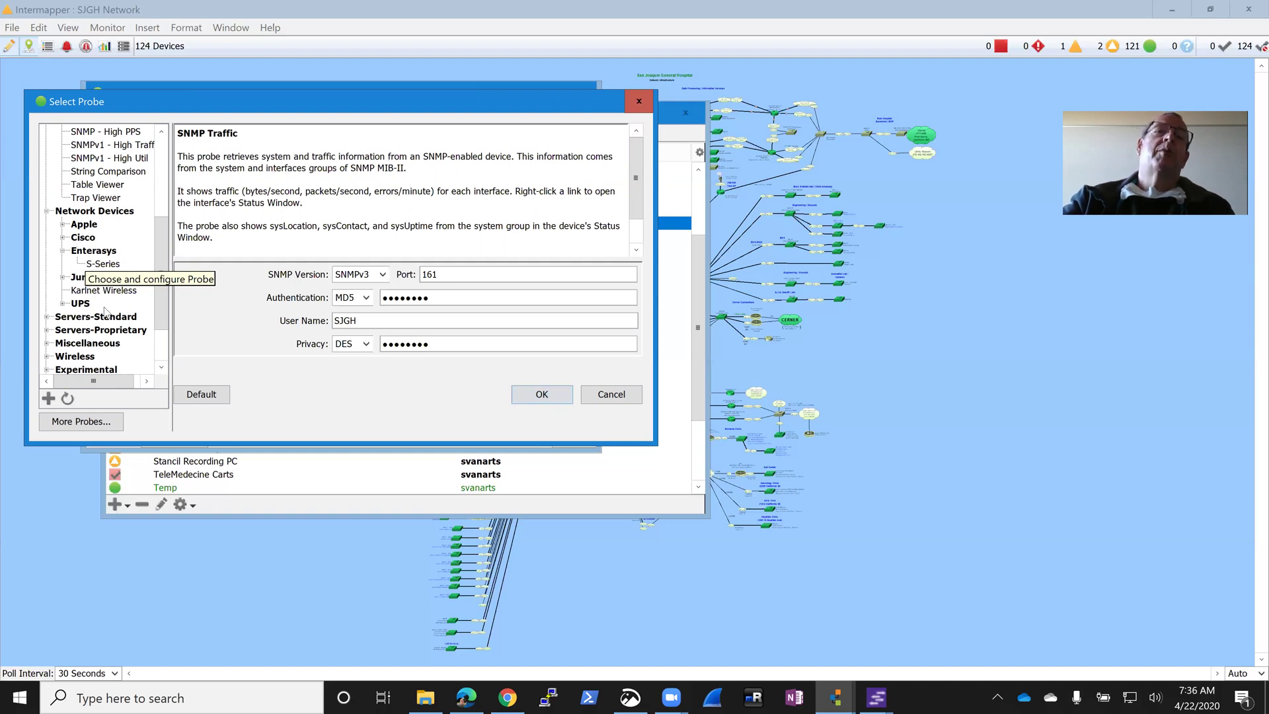
- Examine the Apple and Cisco probe groups under Network Devices, widening the probe list to read the full Cisco names
drag(168, 238, 168, 257)
click(62, 184)
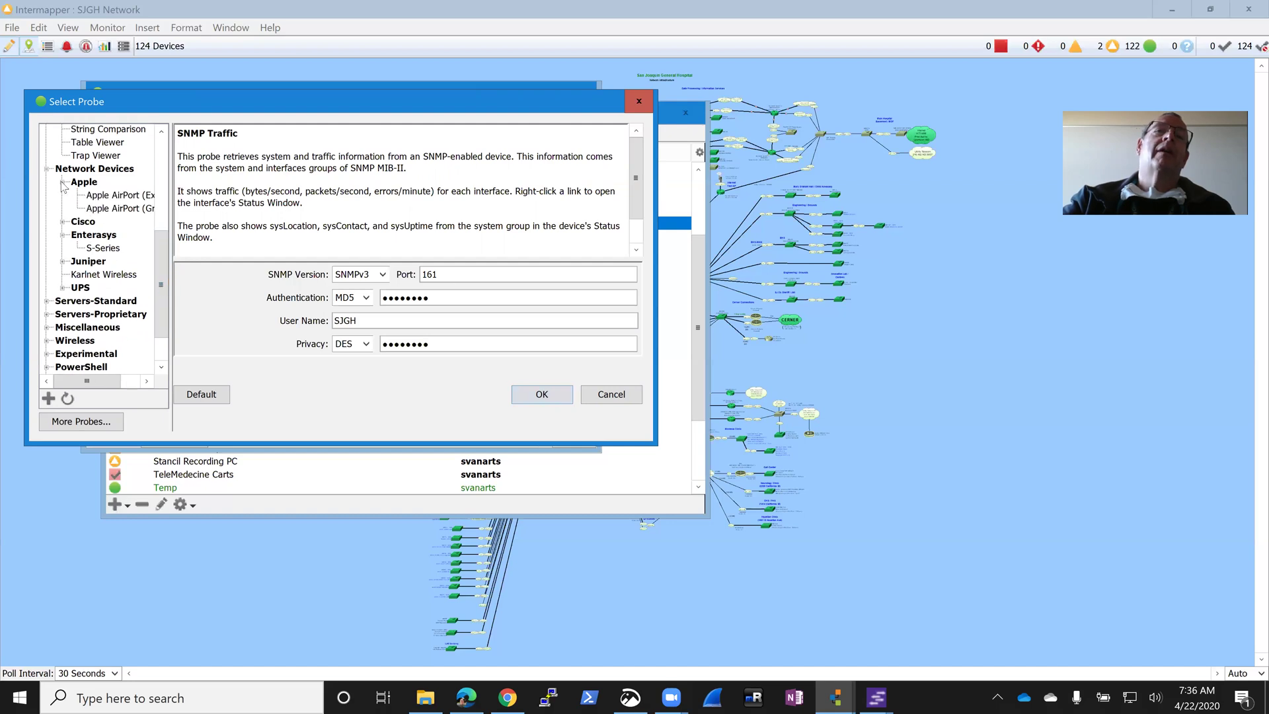
click(63, 184)
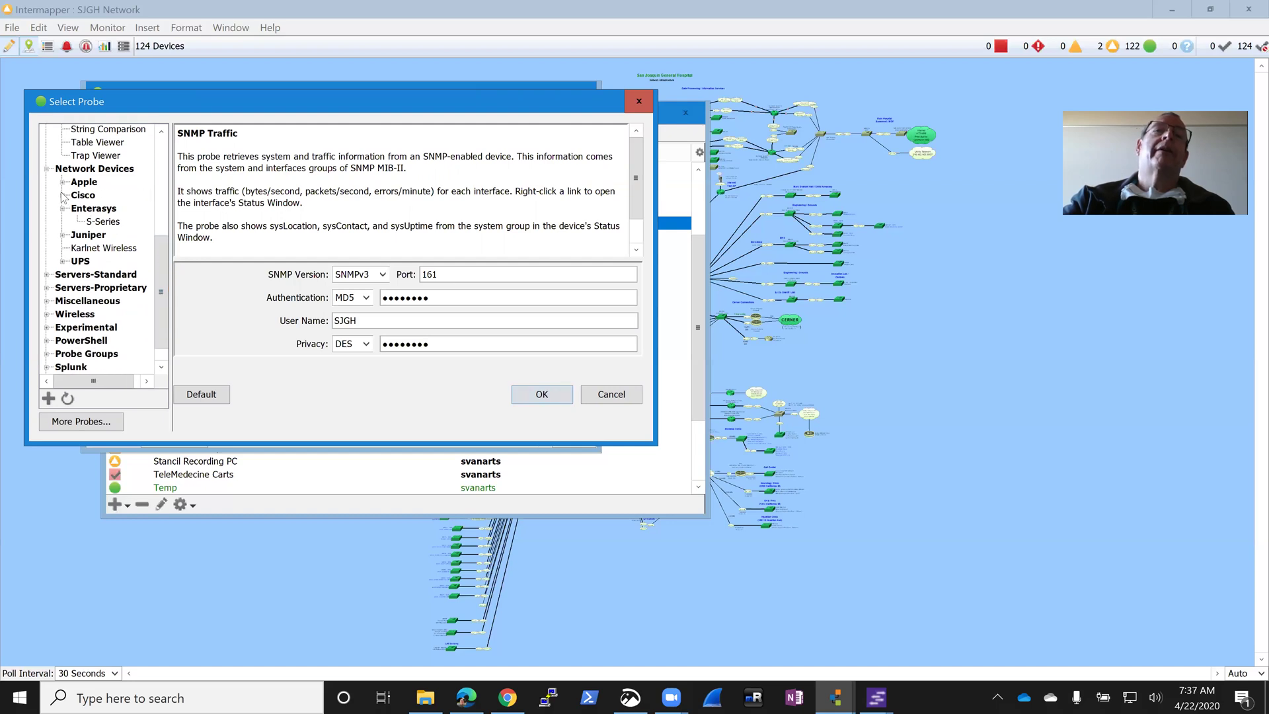
click(64, 196)
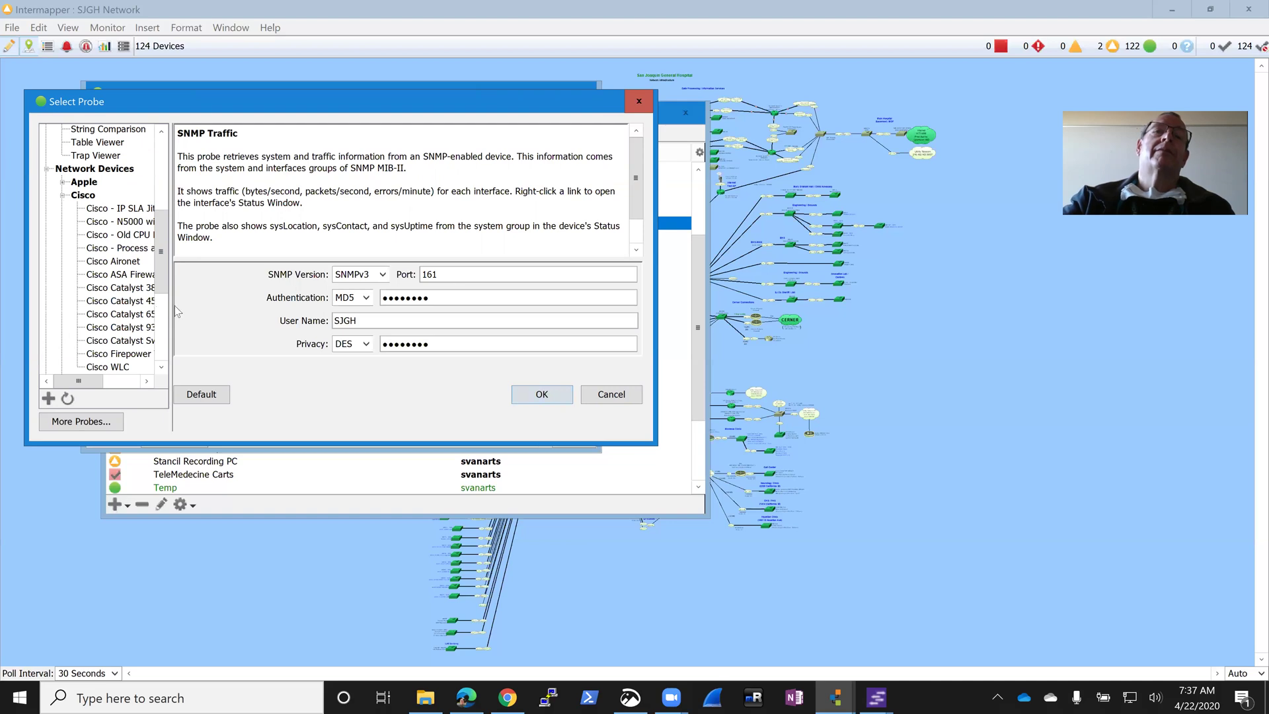
drag(171, 306, 238, 311)
scroll(164, 294, down, 4)
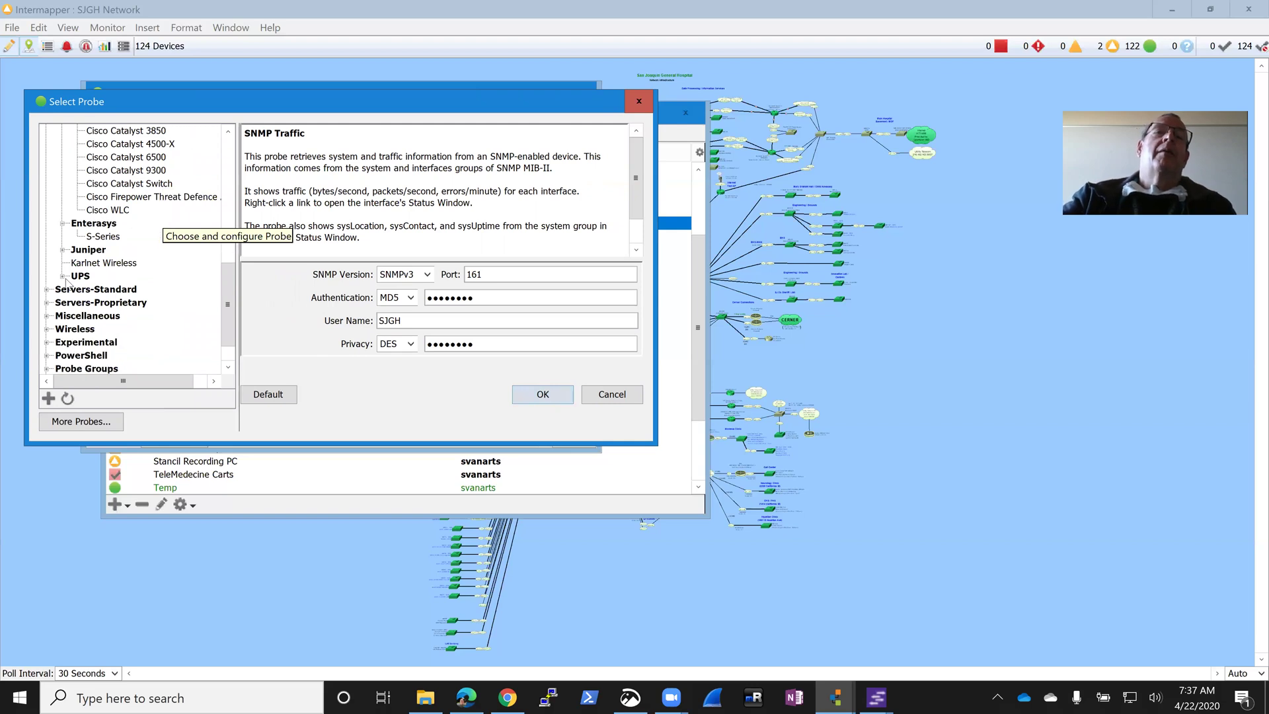
- Expand the UPS group under Network Devices and look through its vendor-specific probes
click(63, 279)
scroll(131, 271, down, 2)
scroll(150, 269, up, 1)
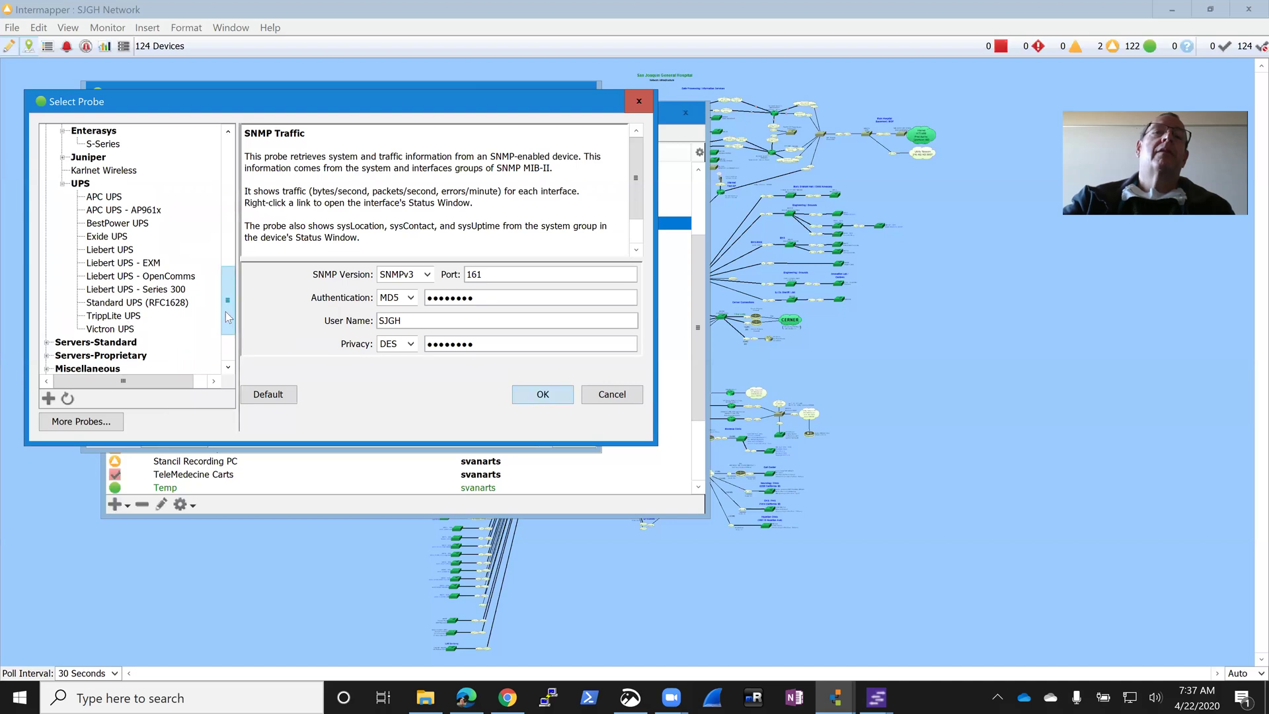
- Expand the Servers-Standard category and review the Basic TCP, Basic TCP (Blocked), Custom TCP and Gopher probes
scroll(228, 313, down, 2)
click(48, 249)
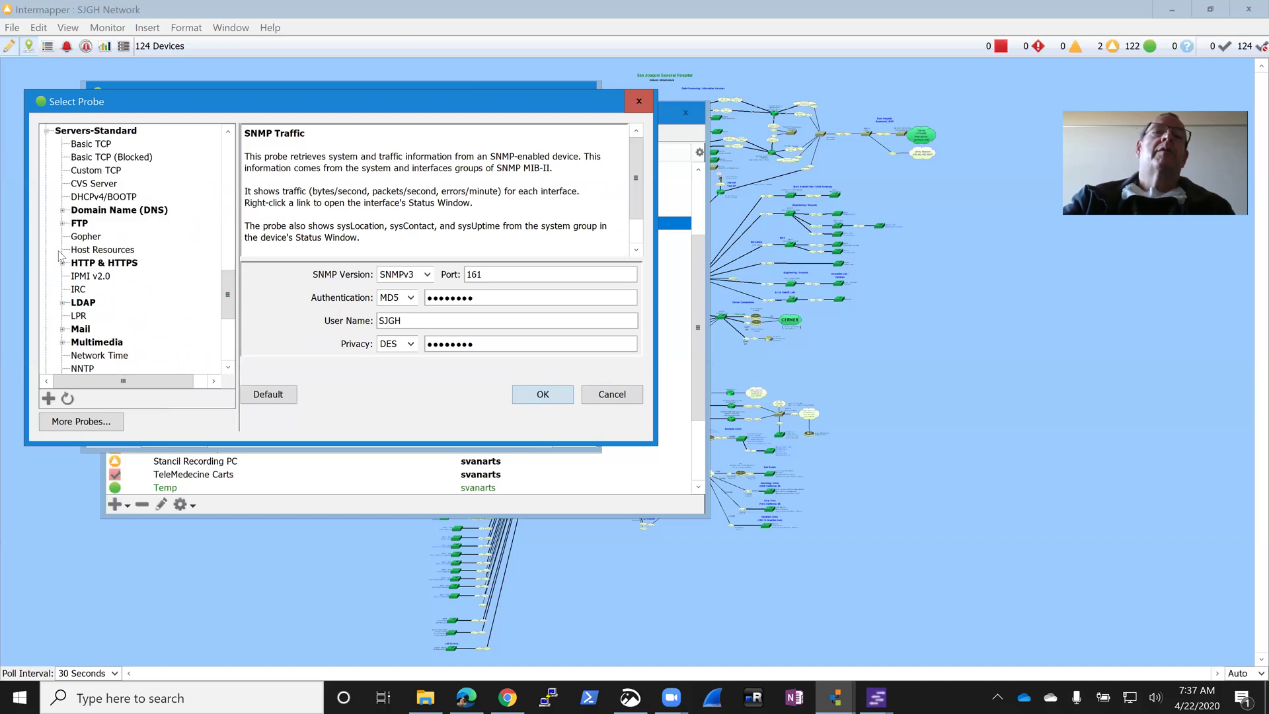
drag(223, 287, 224, 283)
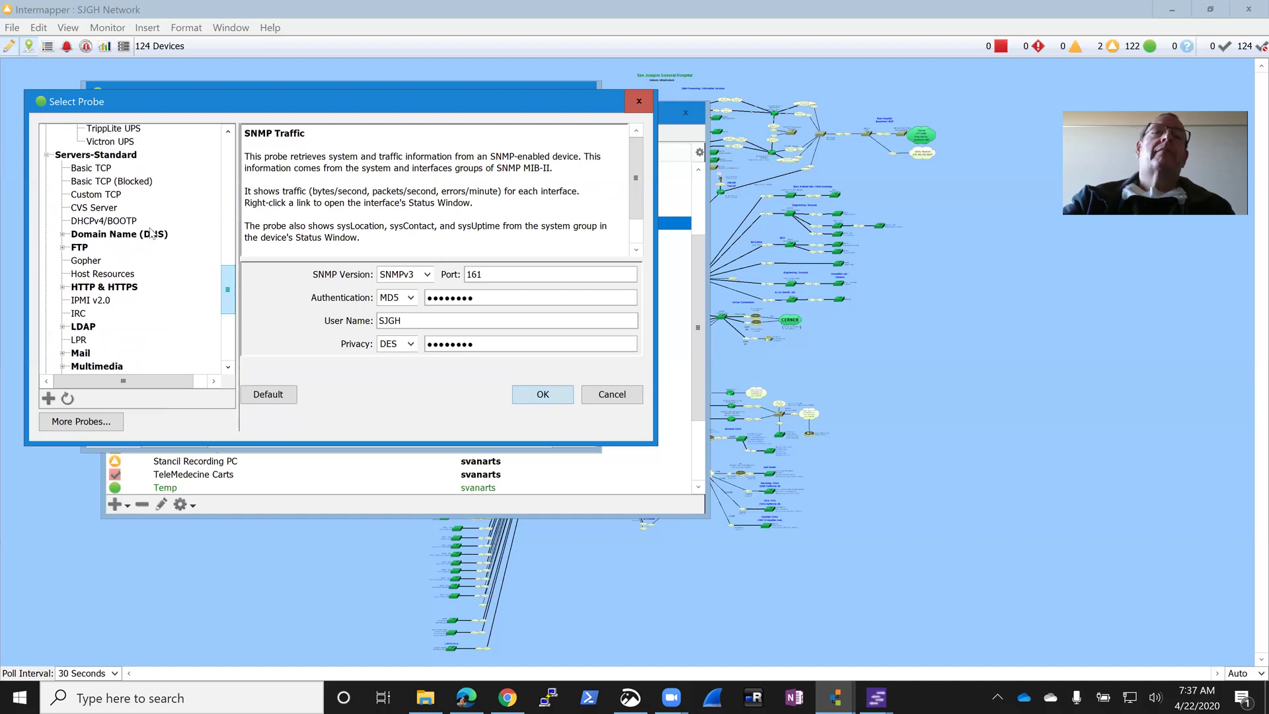
click(100, 171)
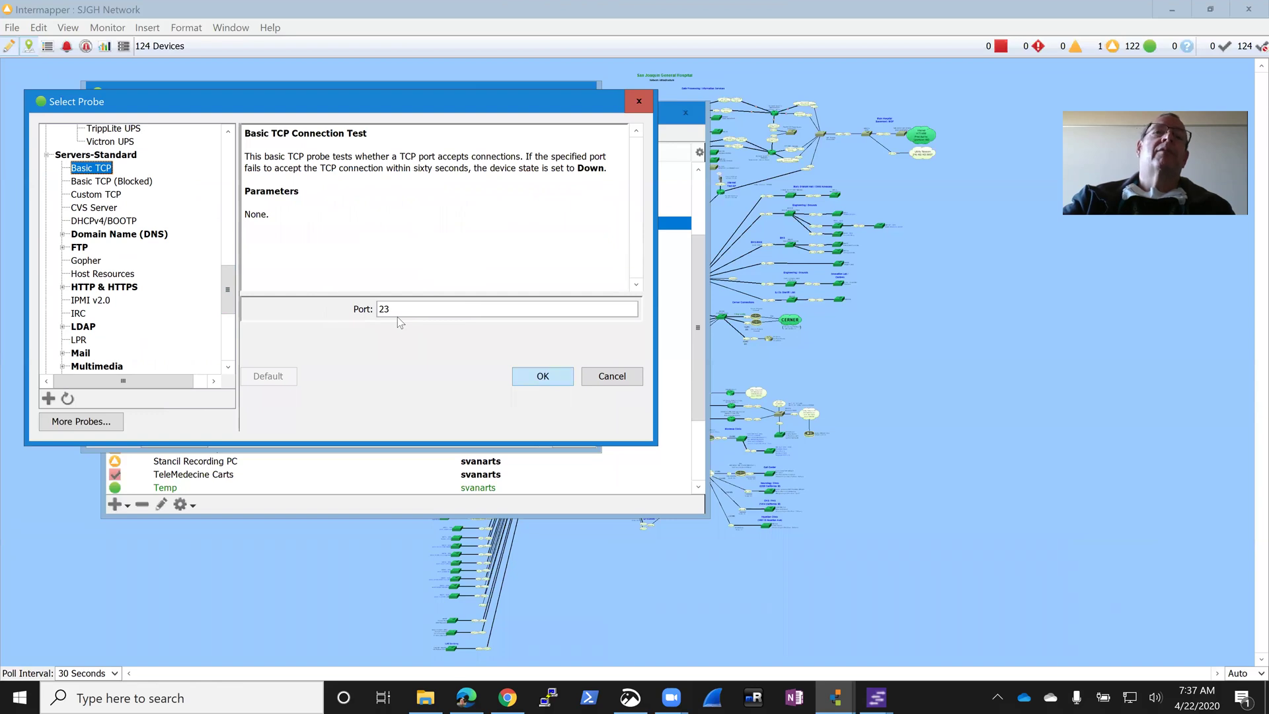
click(119, 185)
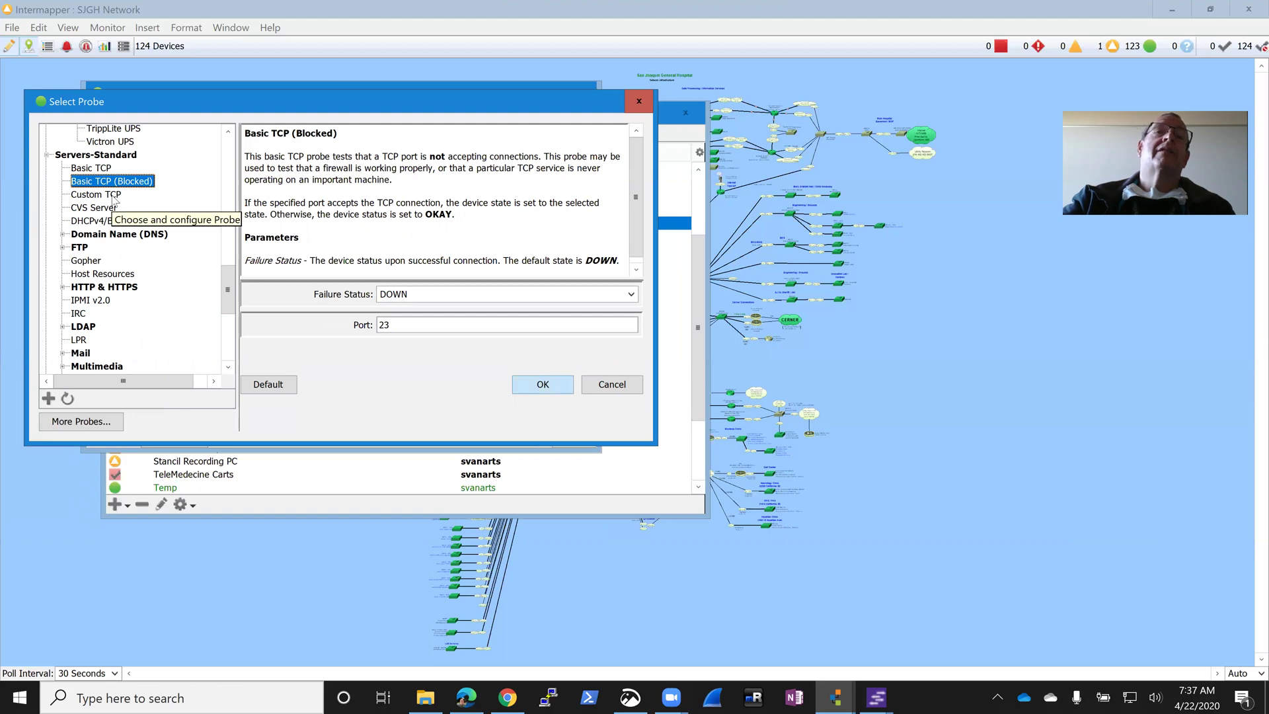
click(112, 195)
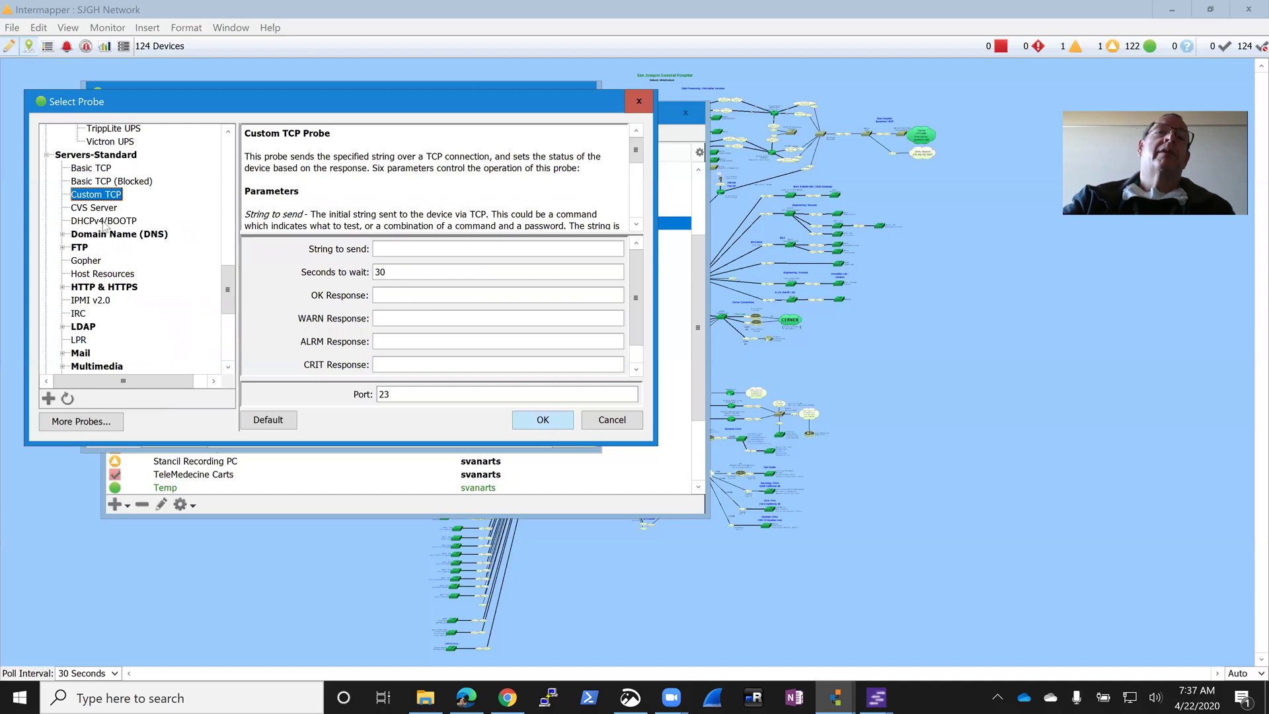
click(91, 263)
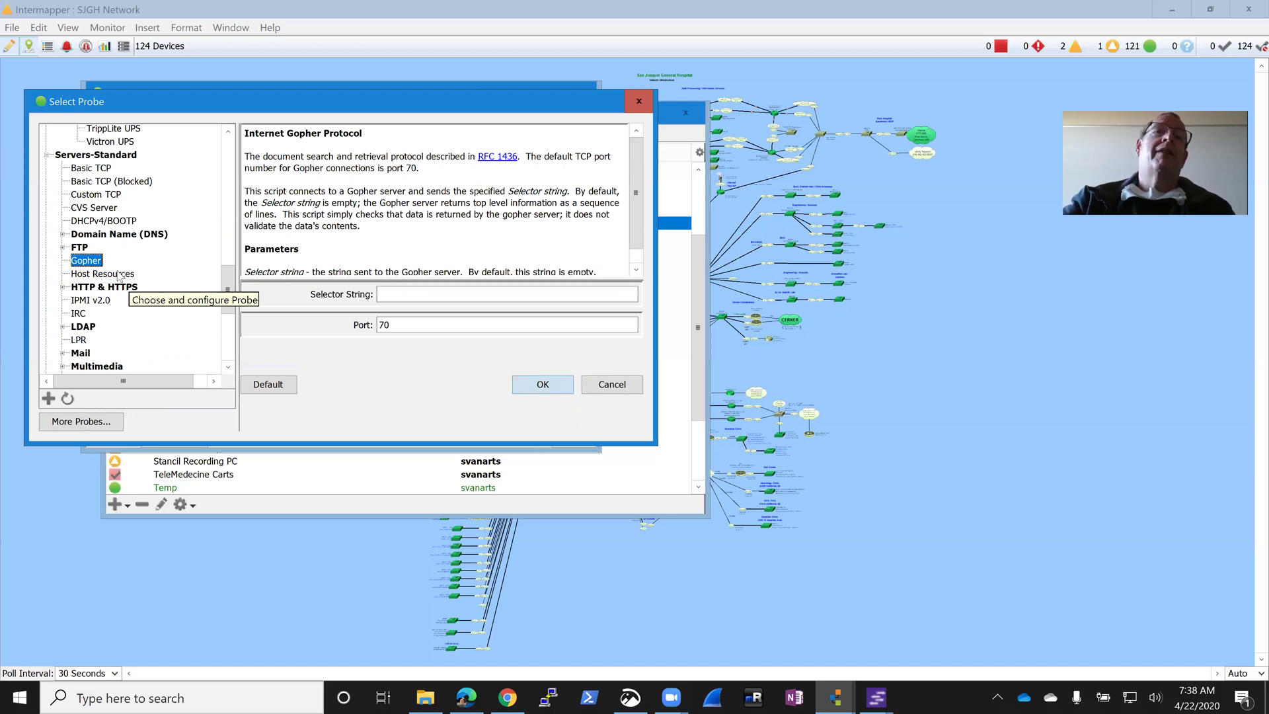
- Examine the Host Resources probe's description and its alarm and warning thresholds, enlarging the parameter area to show more of them
click(119, 275)
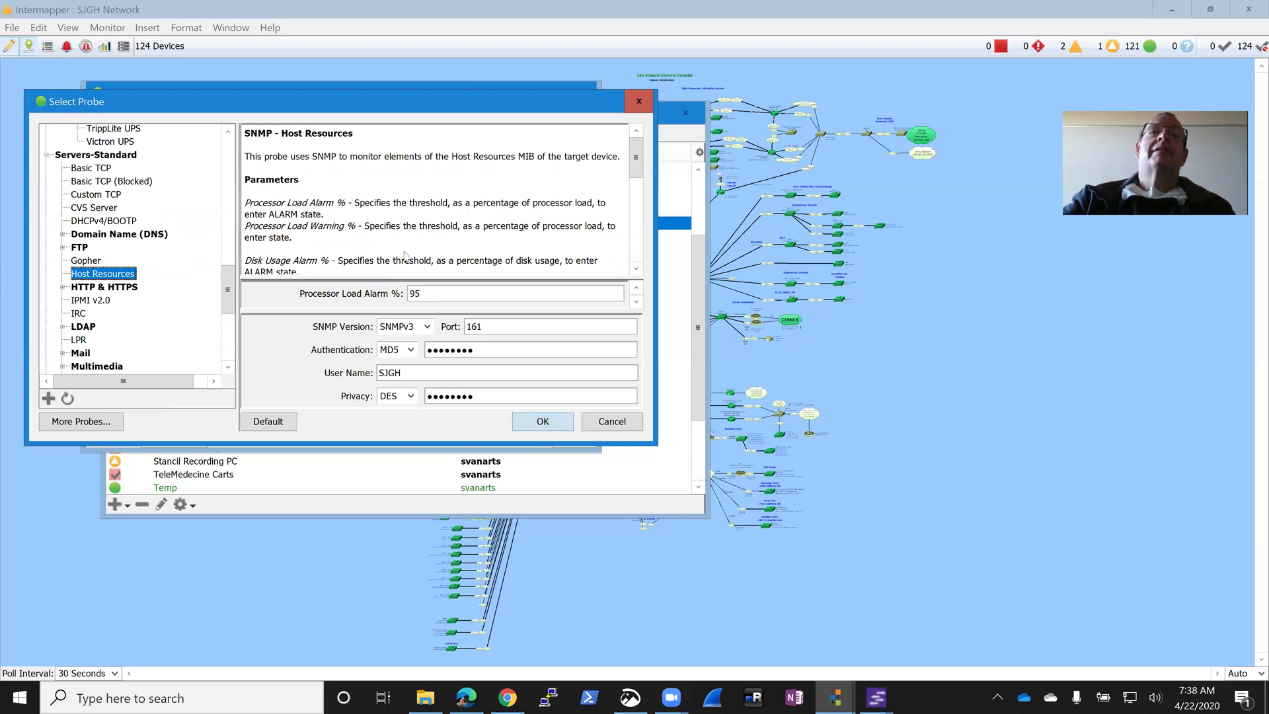
scroll(533, 304, down, 1)
scroll(533, 304, down, 1)
scroll(535, 307, up, 2)
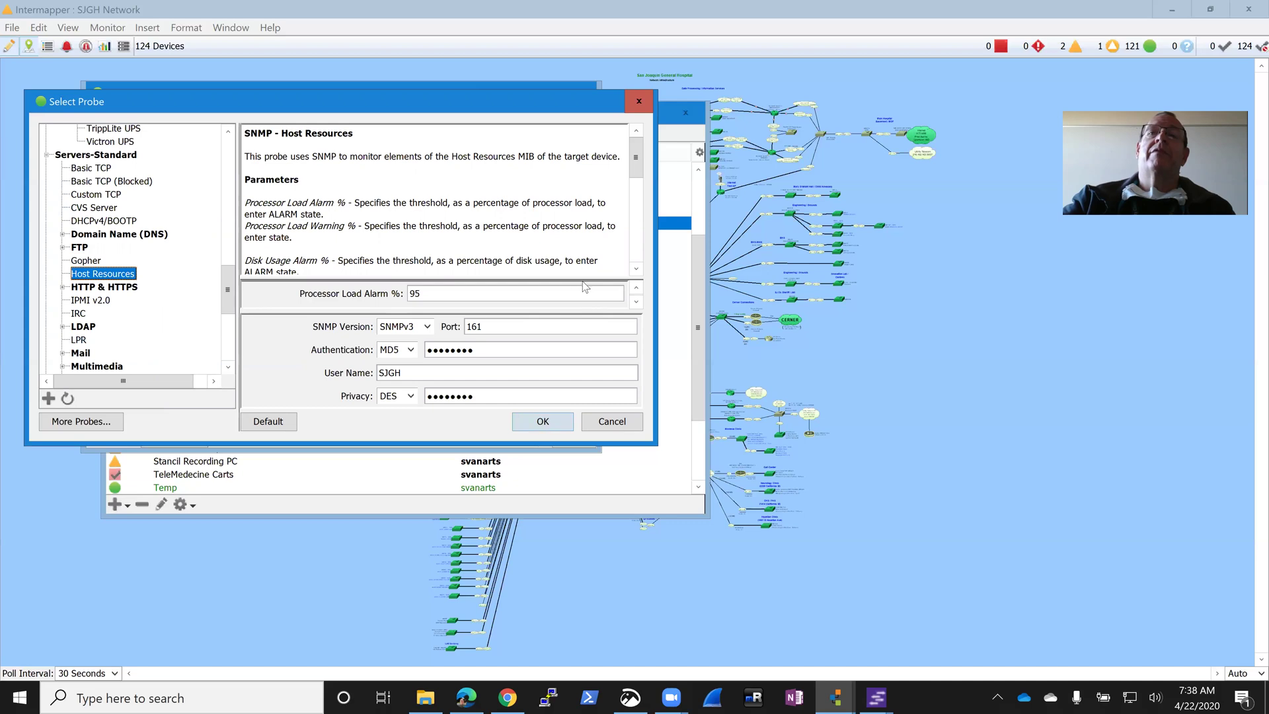
drag(583, 278, 583, 219)
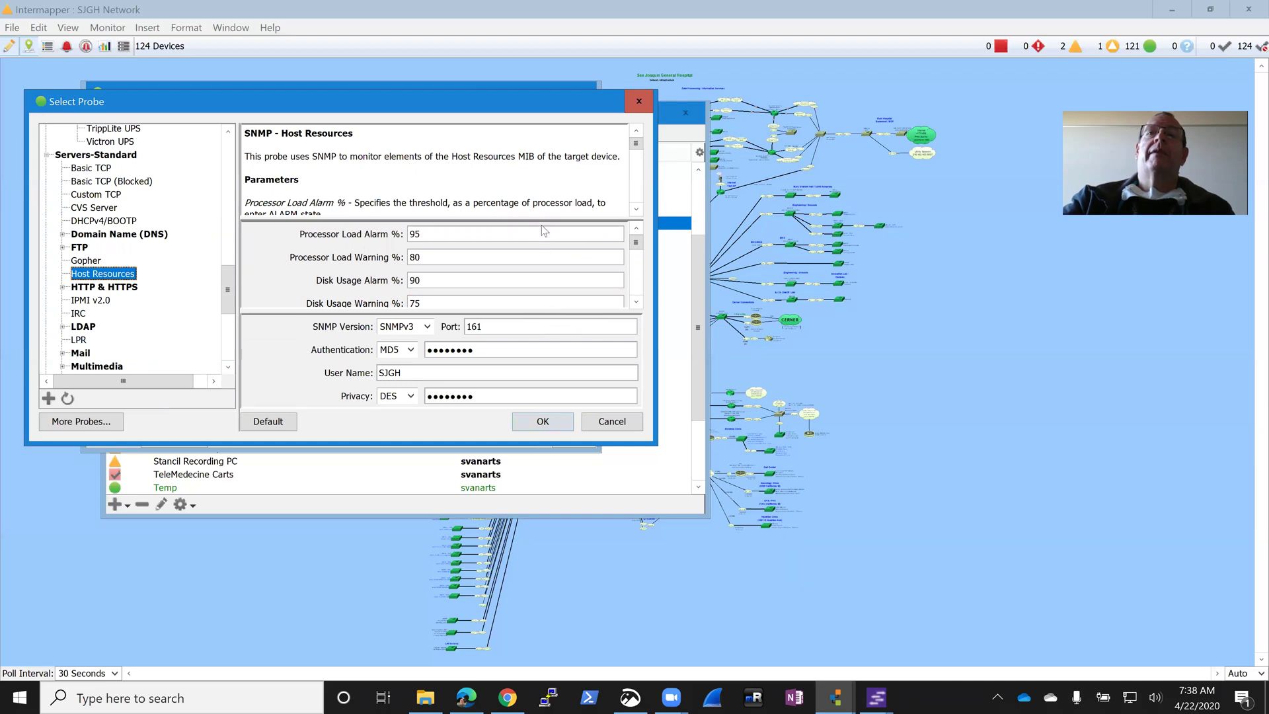
drag(541, 220, 542, 178)
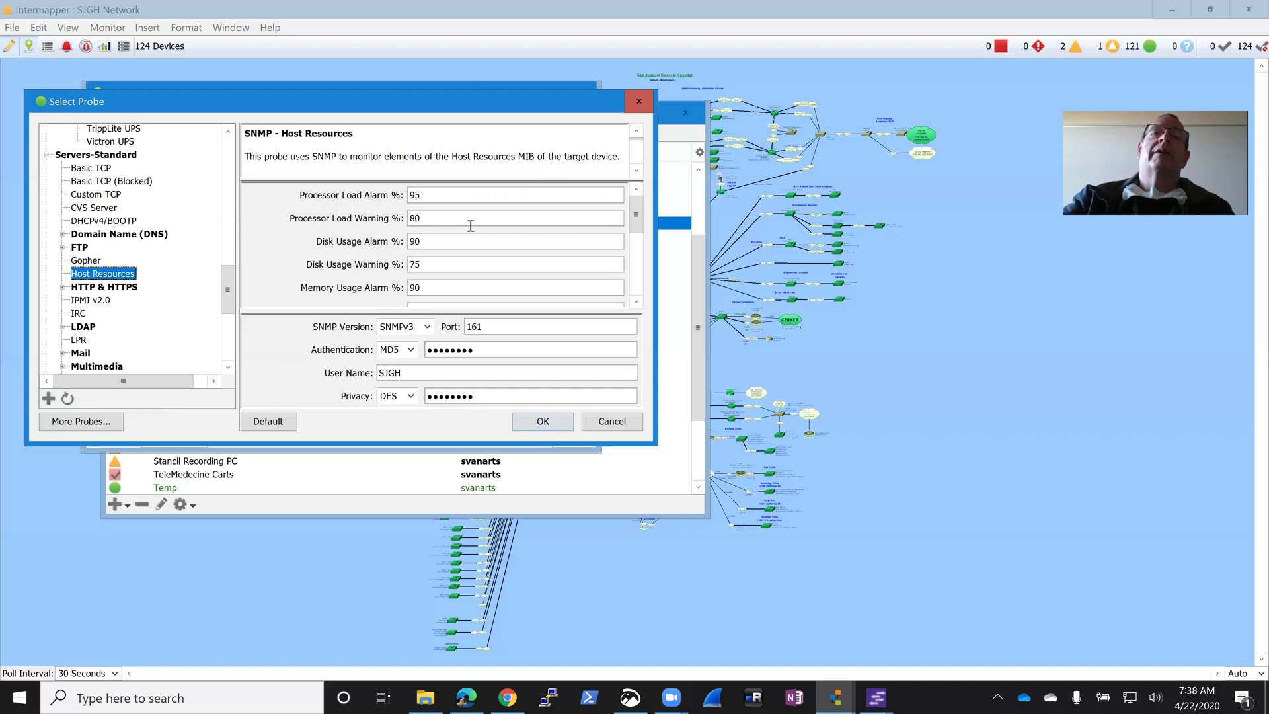
scroll(470, 226, down, 1)
scroll(470, 226, down, 1)
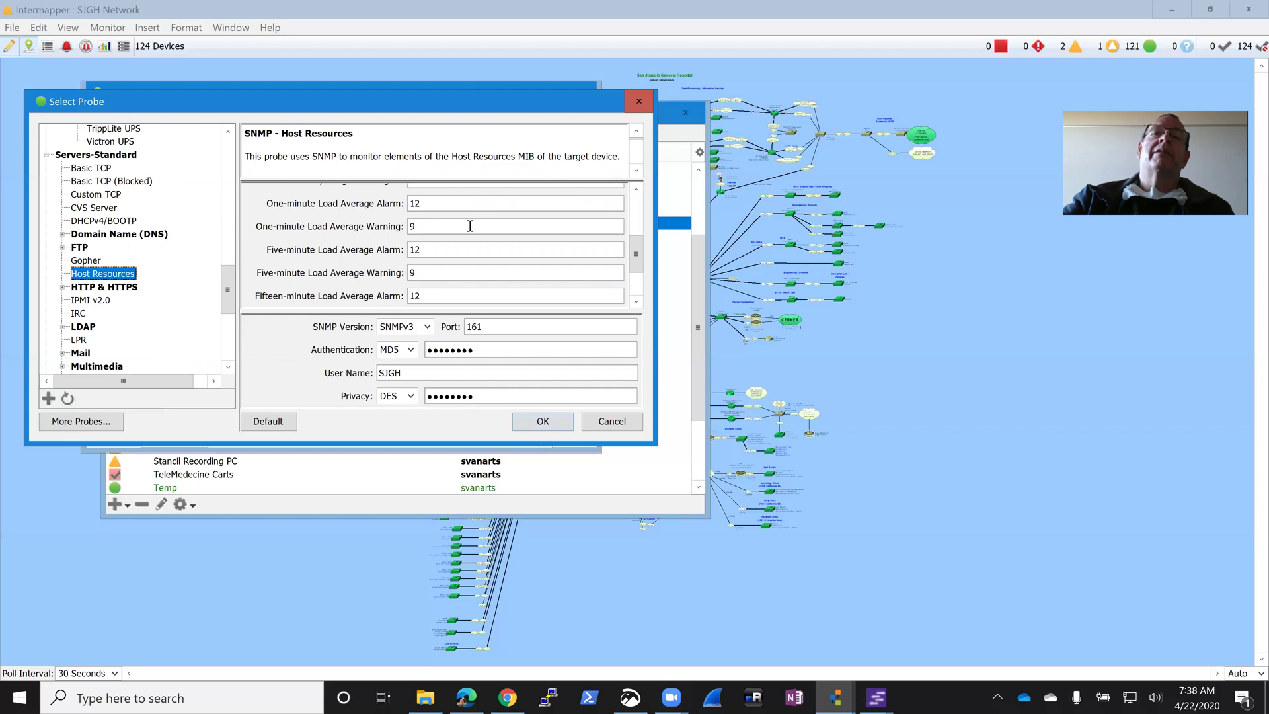
scroll(469, 226, down, 1)
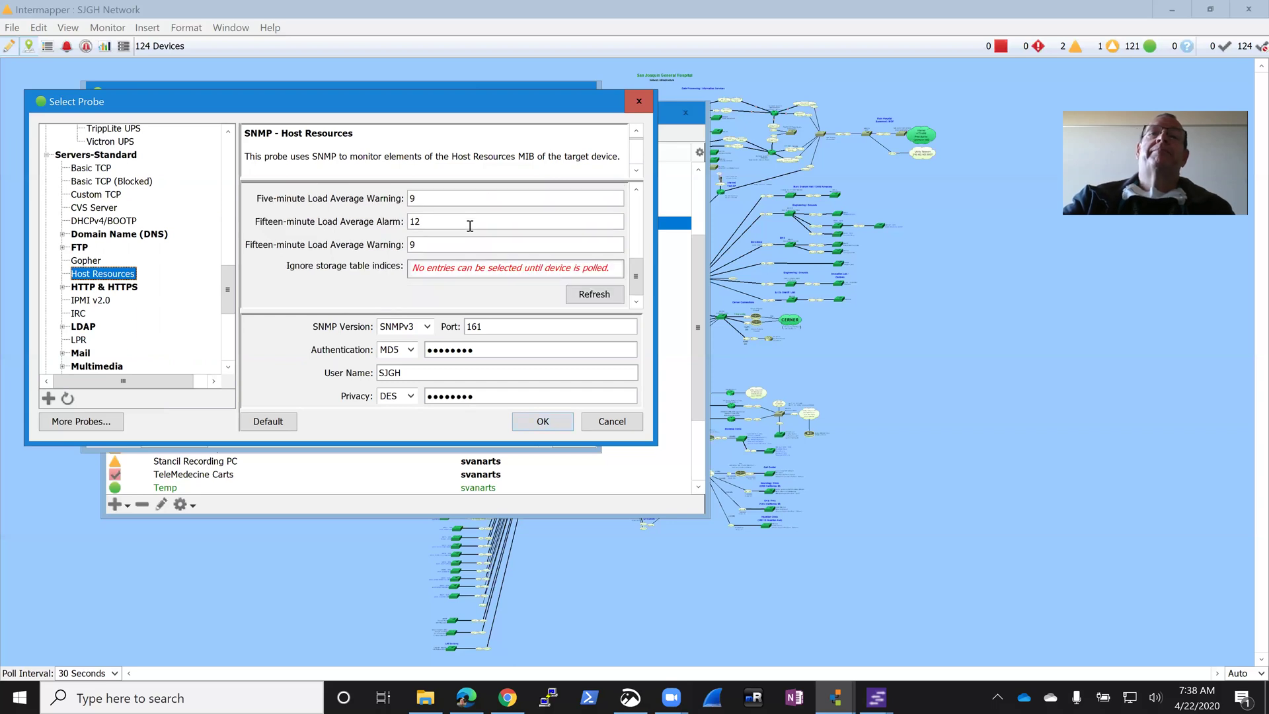
scroll(470, 226, up, 4)
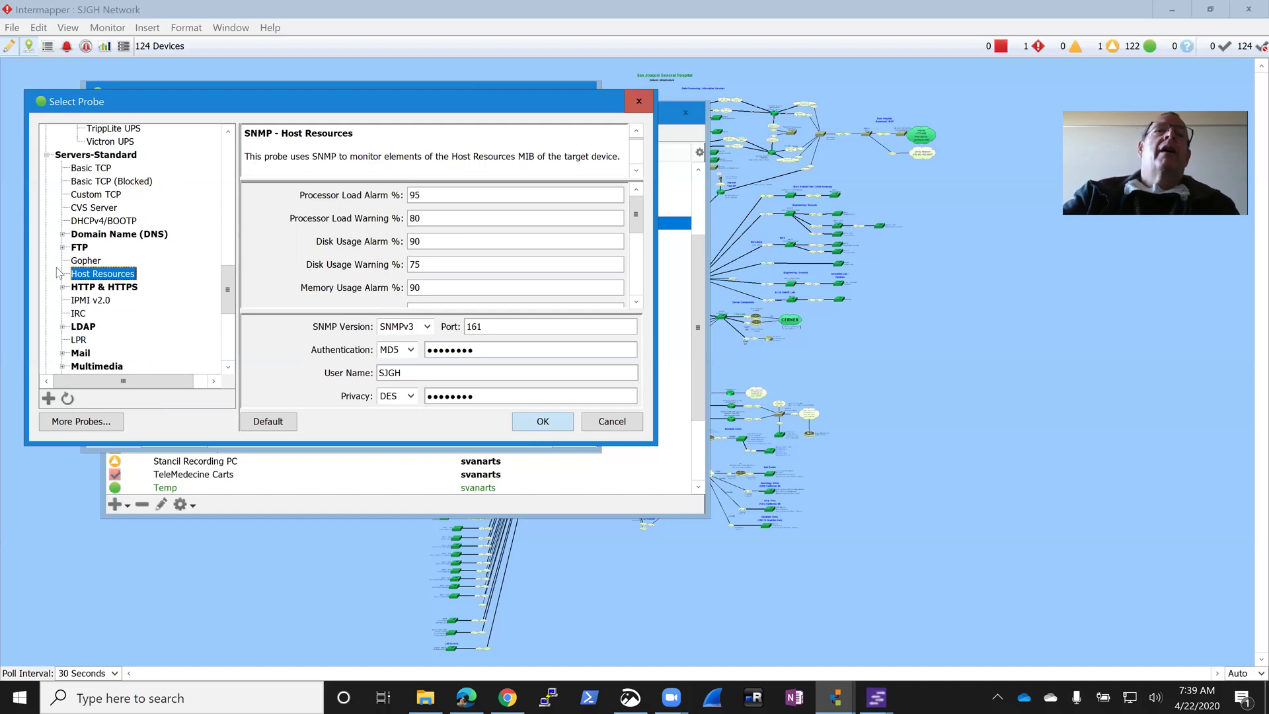
- Expand the Servers-Proprietary category, check its Dartware group, and review the FileMaker Pro and Lotus Notes probes
drag(225, 280, 197, 326)
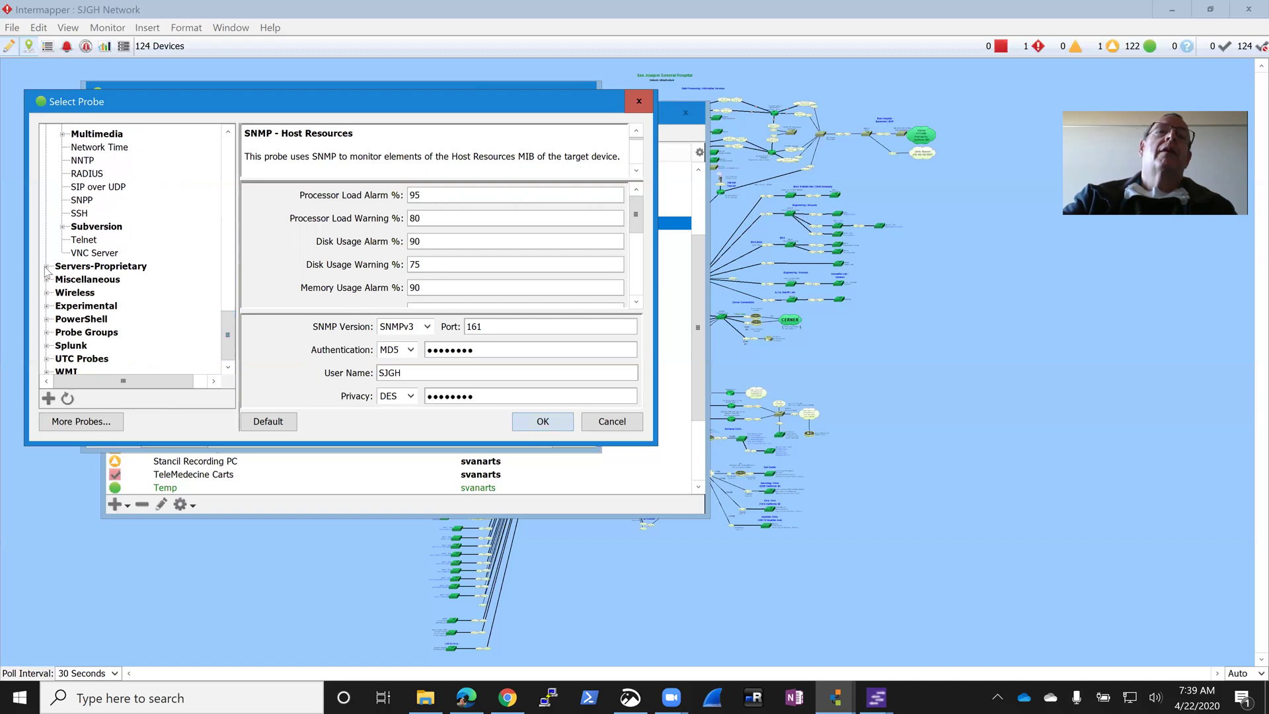
click(46, 267)
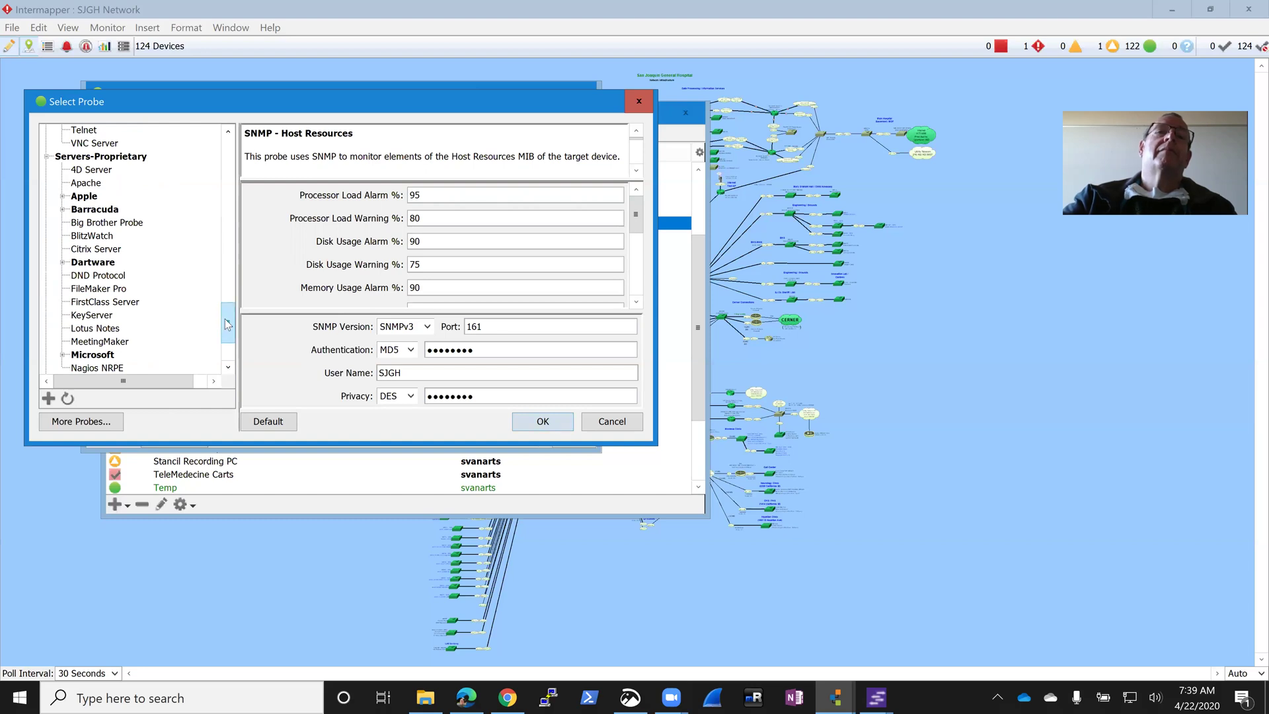
drag(225, 324, 227, 329)
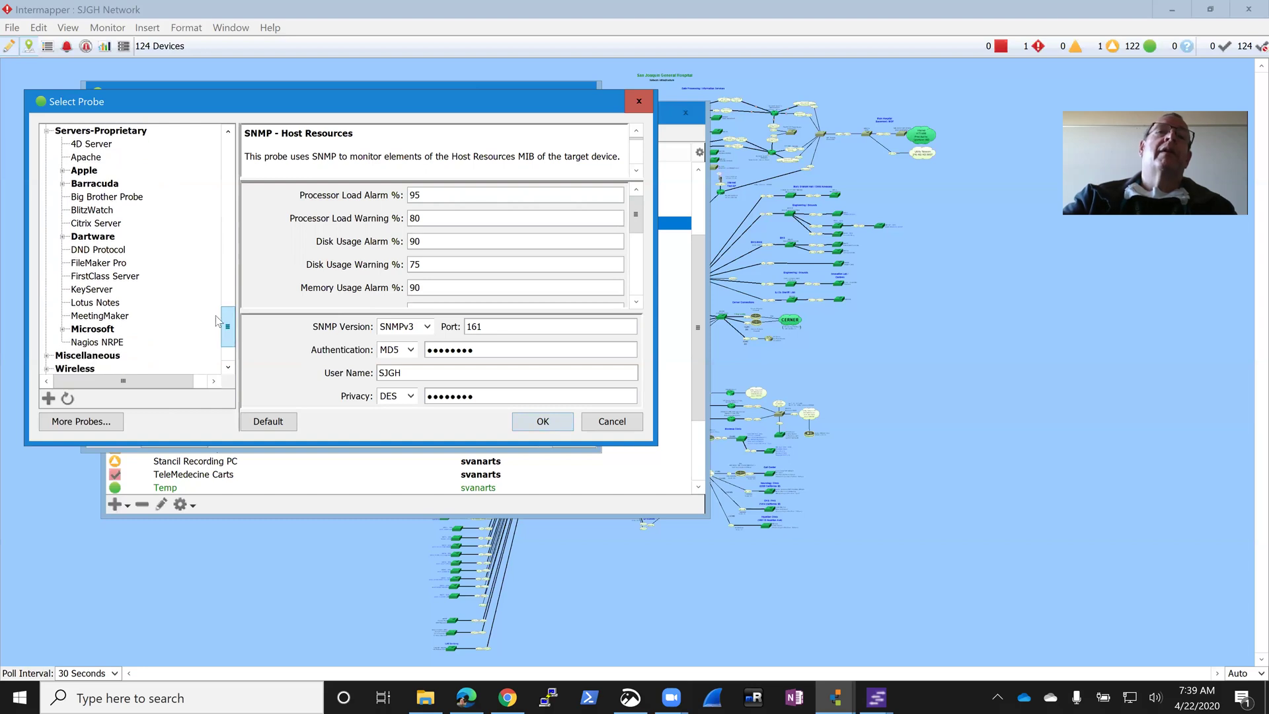
click(63, 237)
click(64, 238)
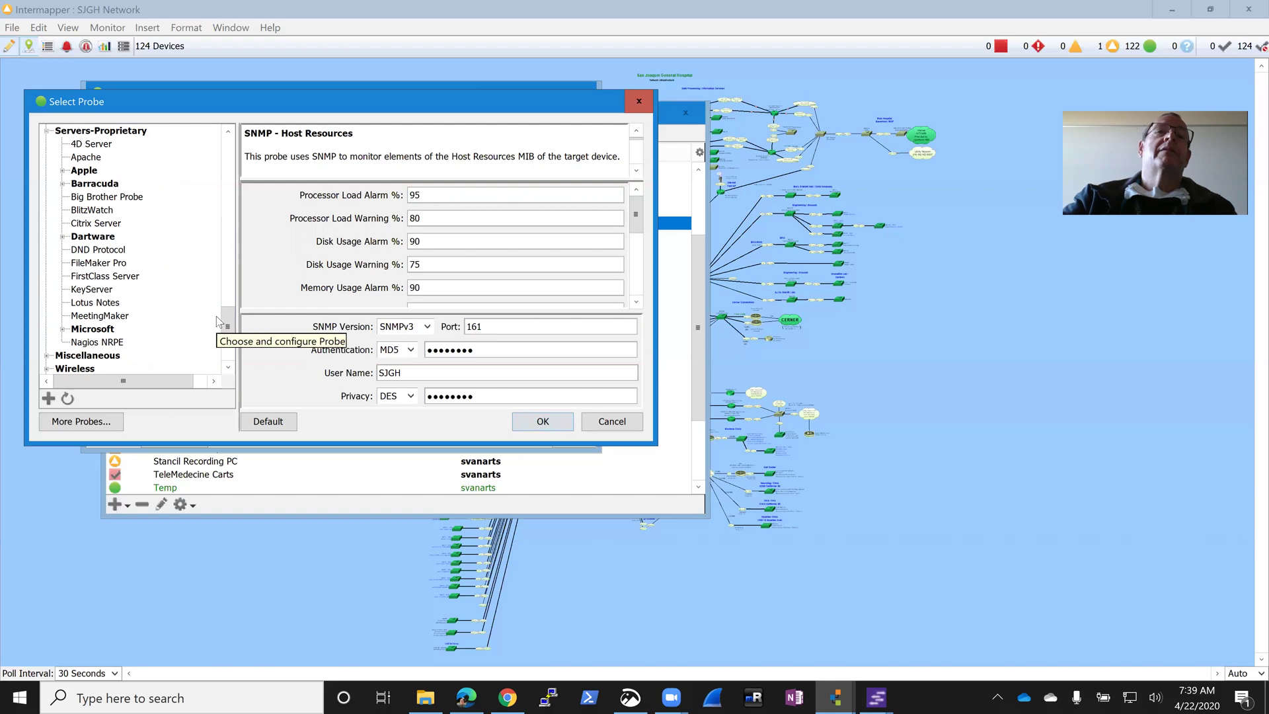
click(107, 264)
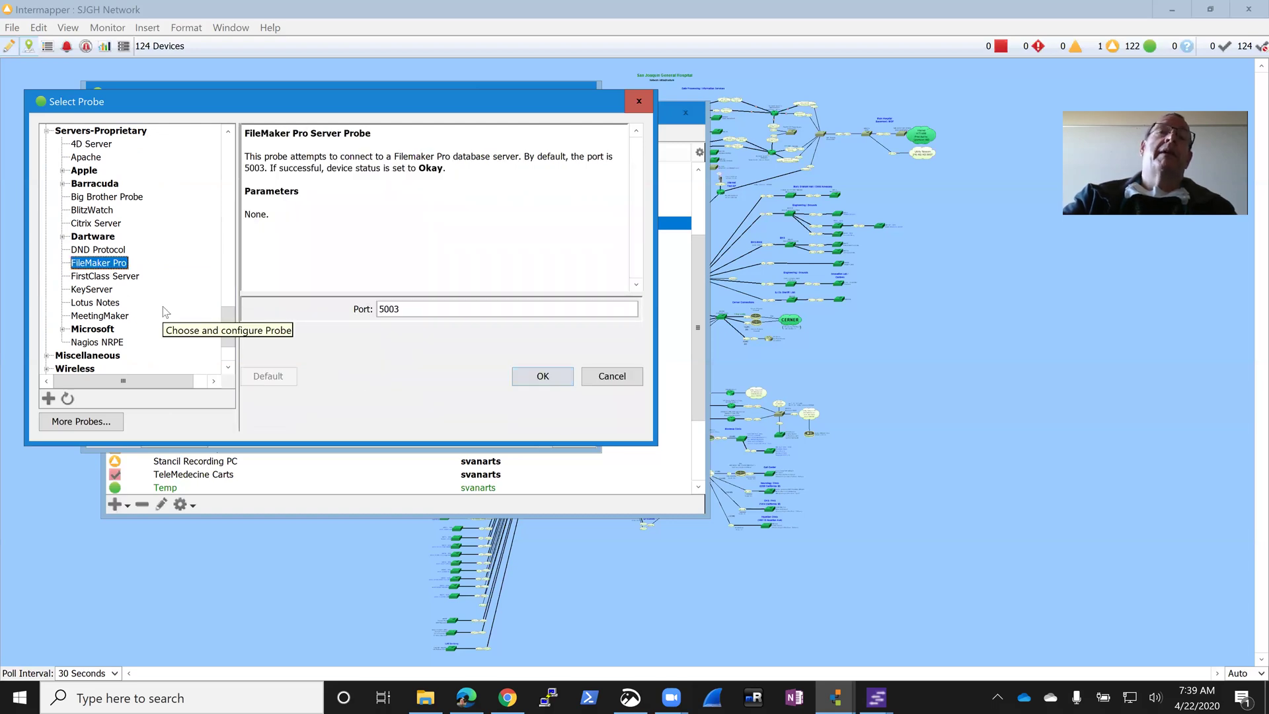
click(109, 303)
- View the Microsoft group's probes, collapse it again, and look through the Miscellaneous category
scroll(225, 323, down, 2)
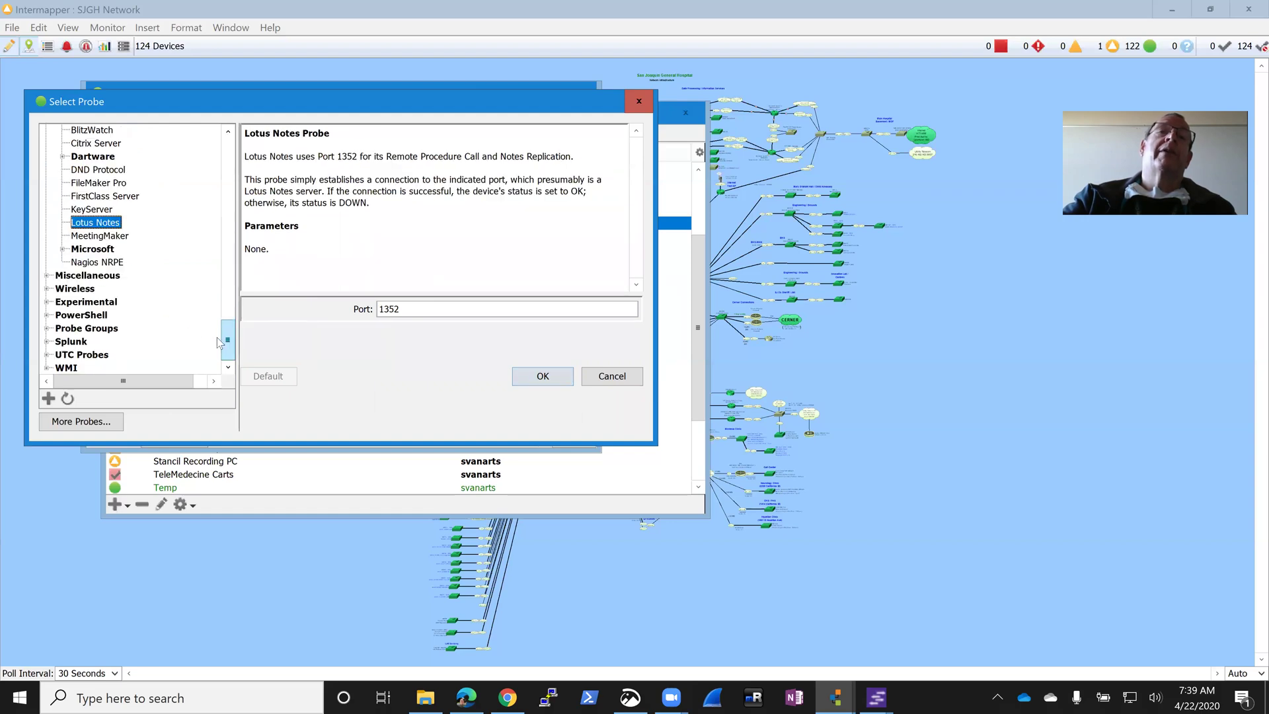
click(63, 249)
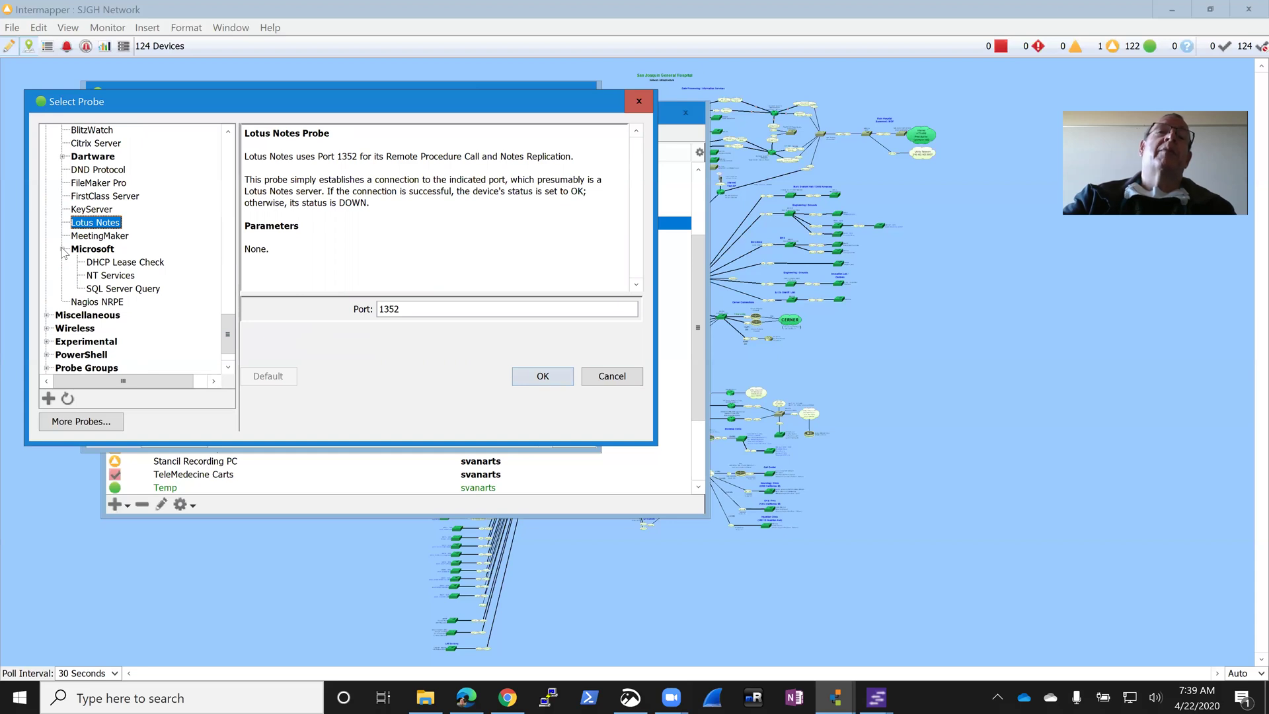
click(63, 249)
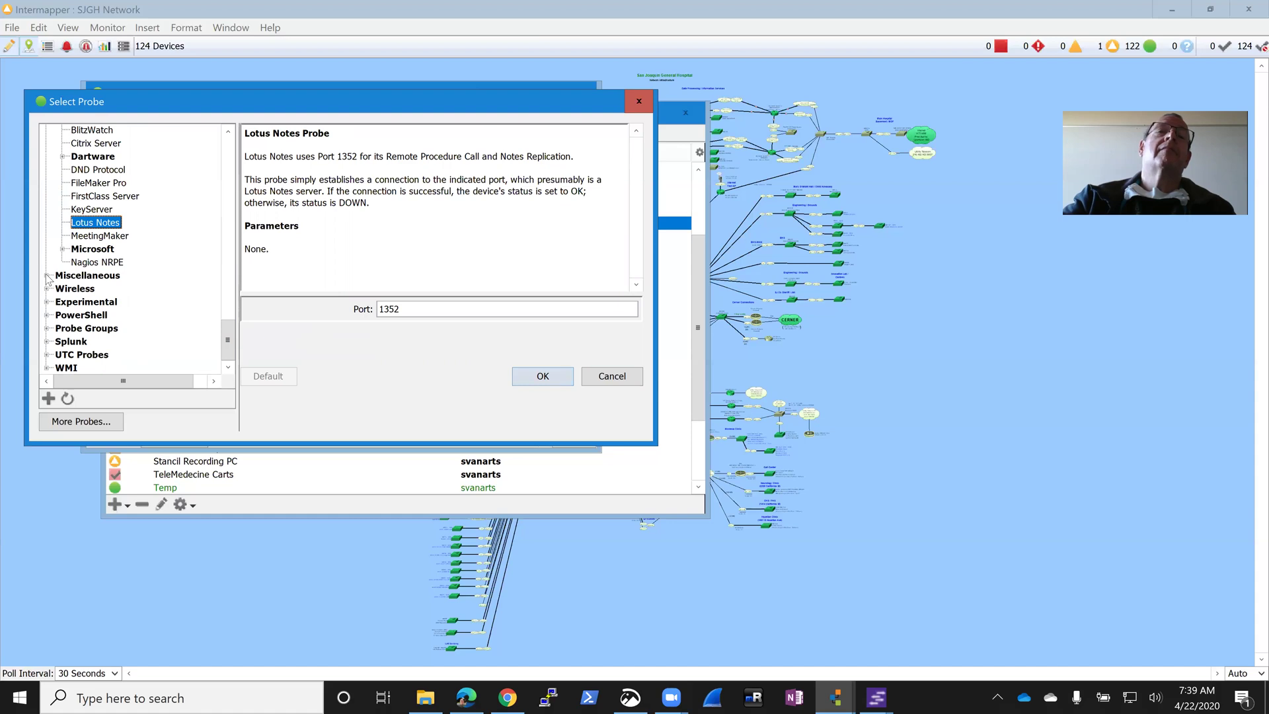
click(47, 276)
scroll(171, 306, down, 2)
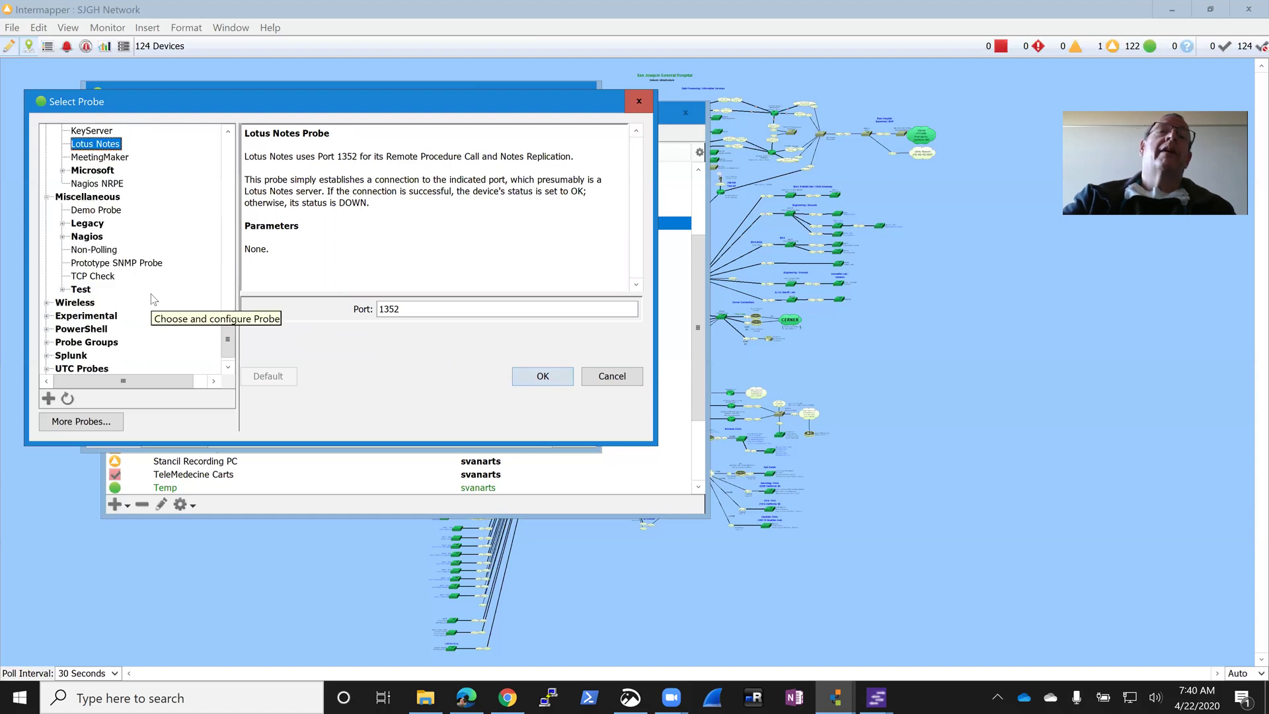
scroll(151, 295, down, 1)
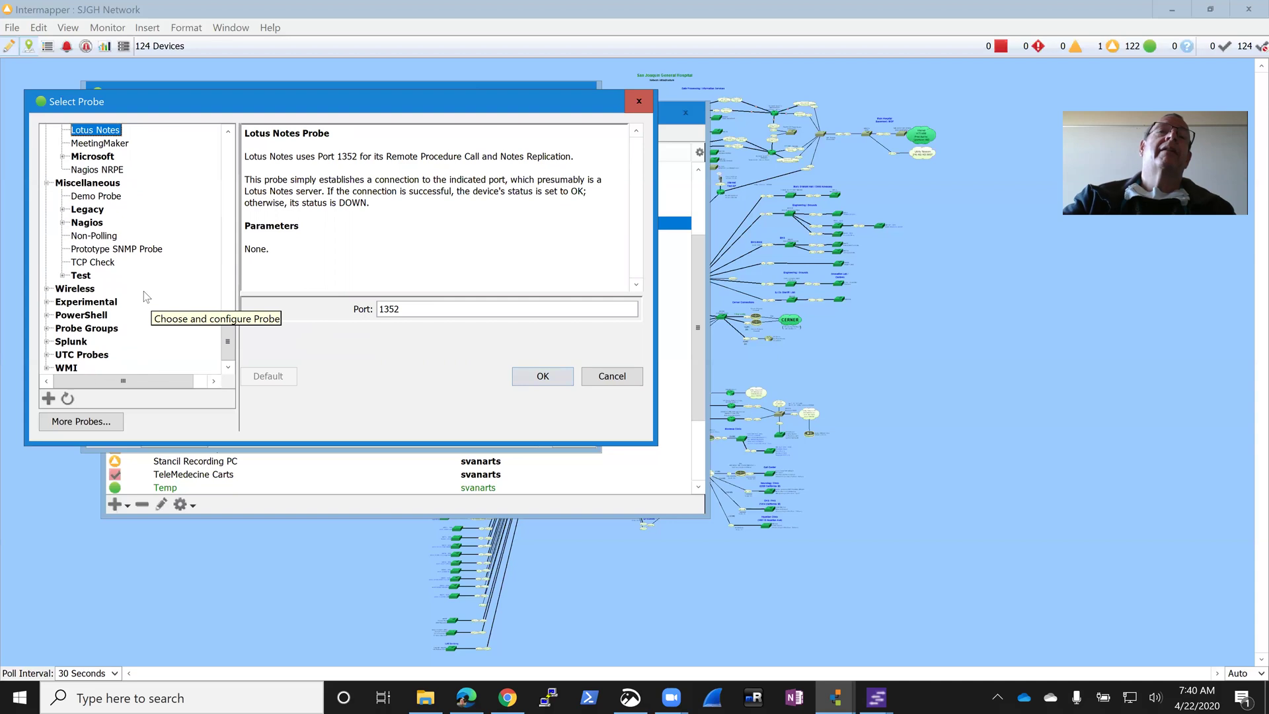
- Expand the Wireless and Experimental categories and look through their vendor groups and probes
click(47, 289)
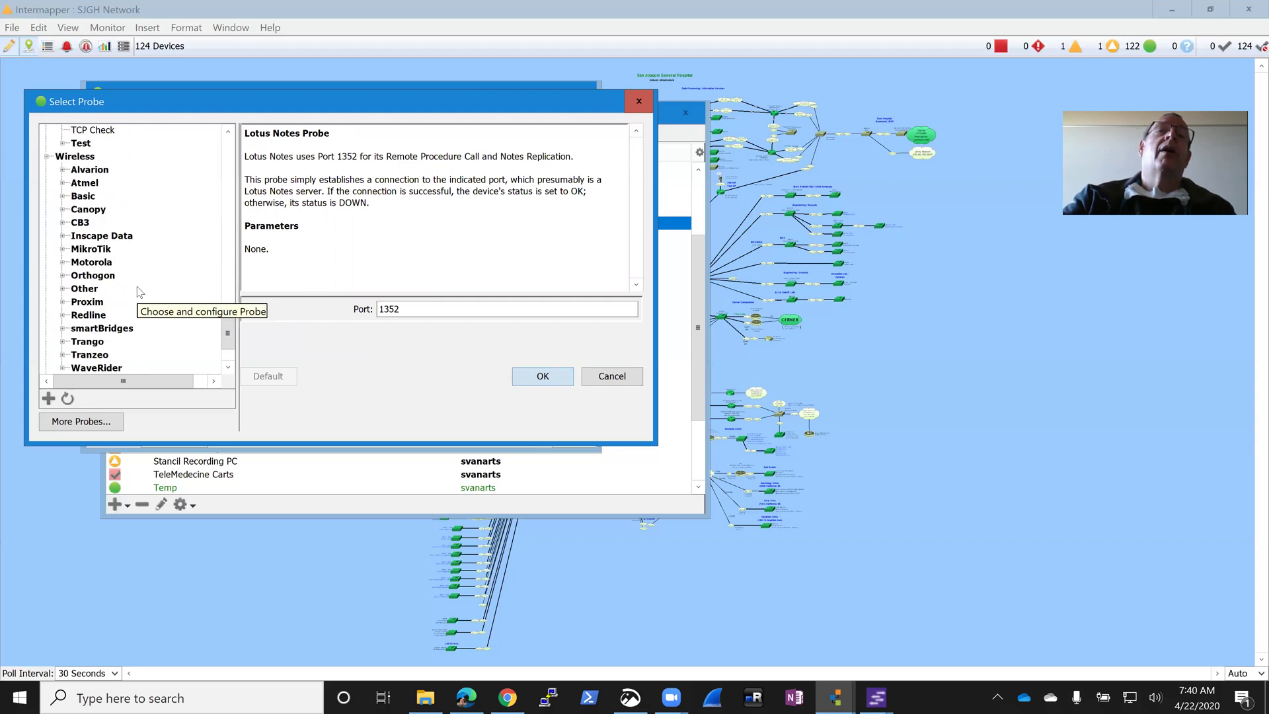
scroll(139, 292, down, 1)
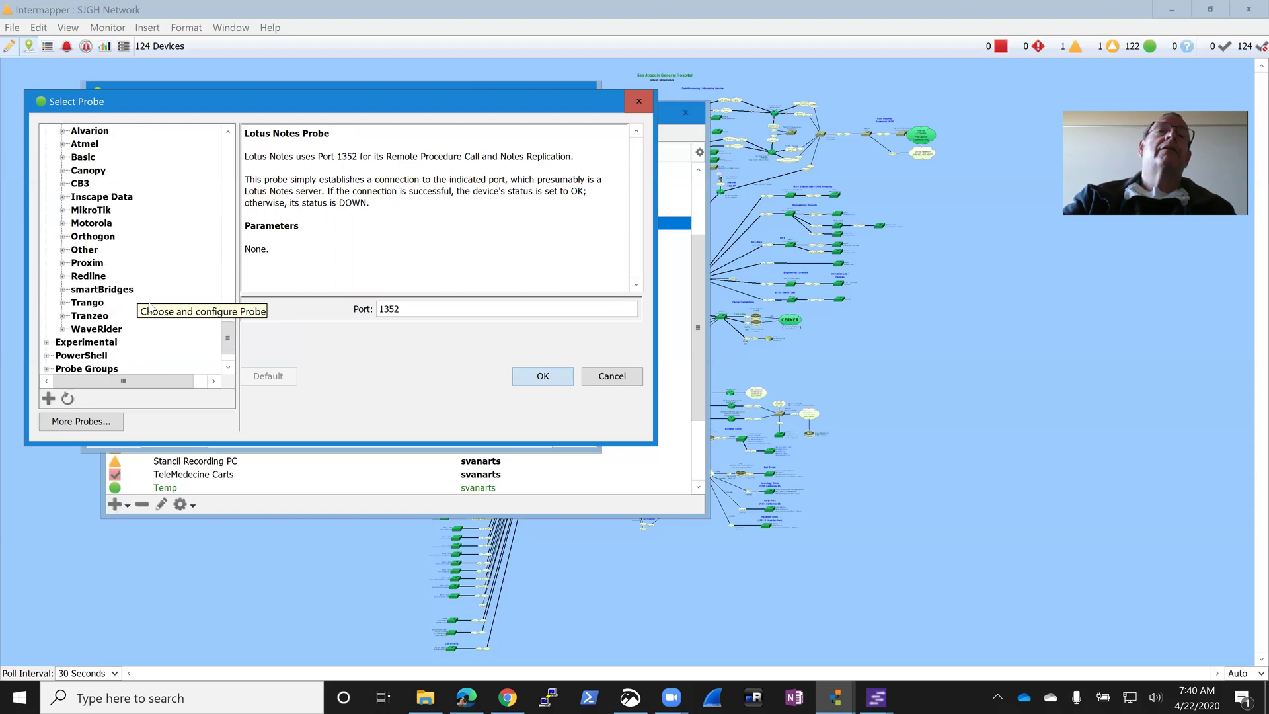
scroll(150, 306, up, 1)
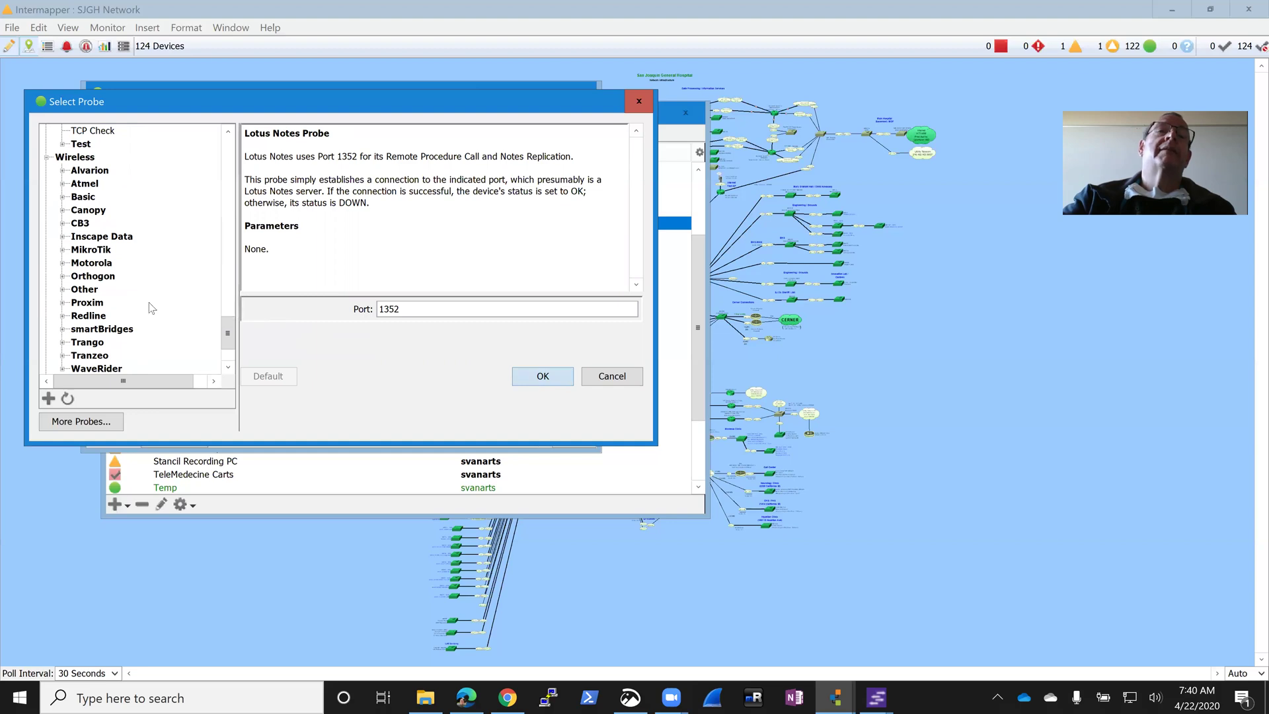
scroll(151, 308, down, 2)
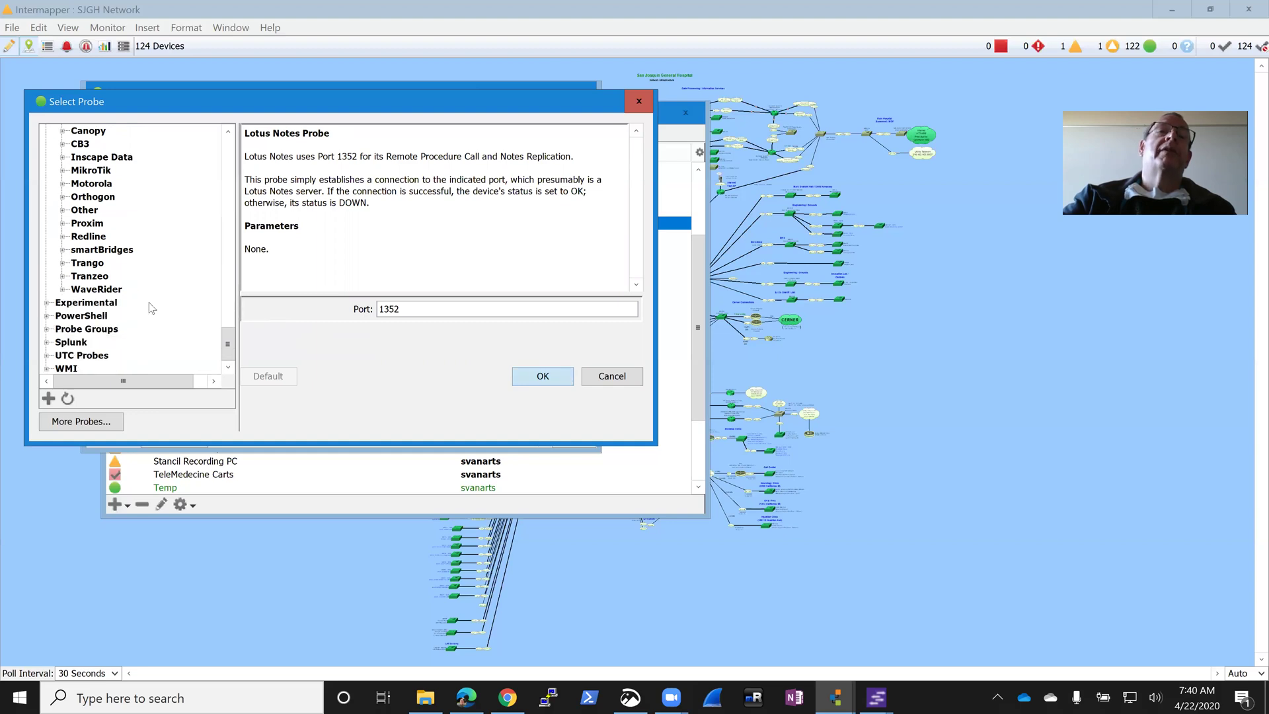
click(47, 302)
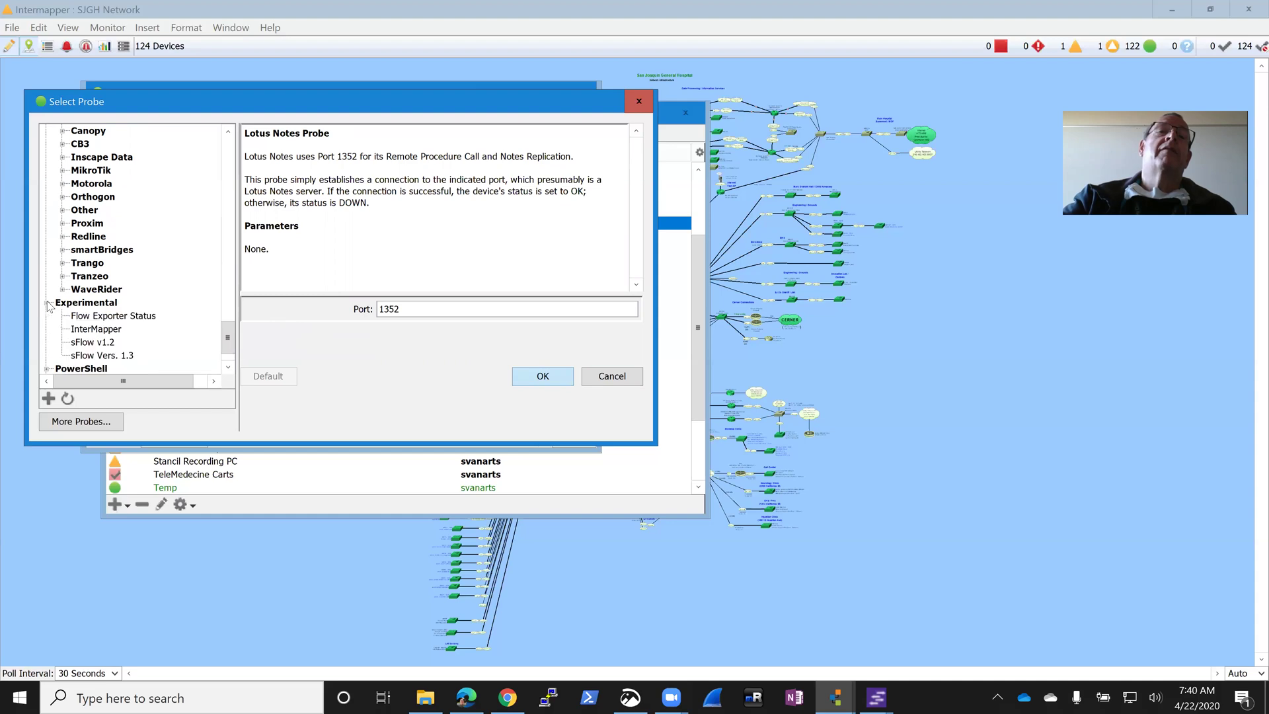
scroll(126, 314, down, 1)
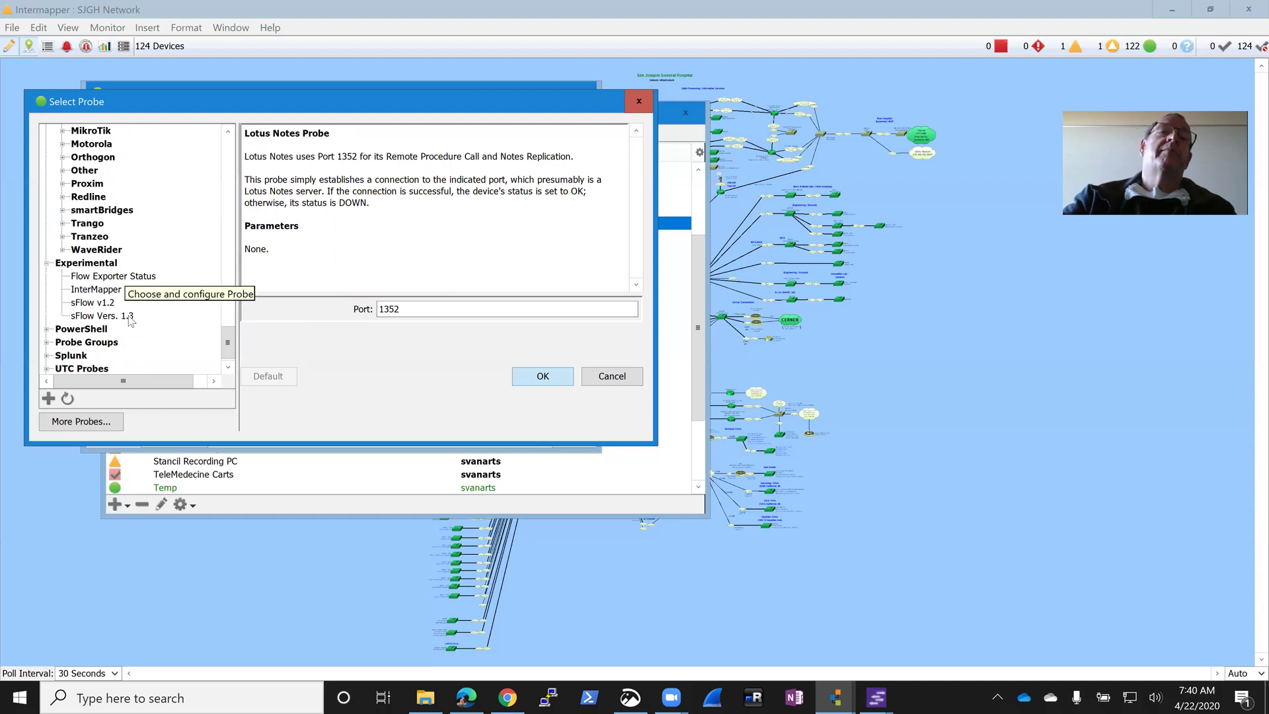
scroll(126, 315, down, 1)
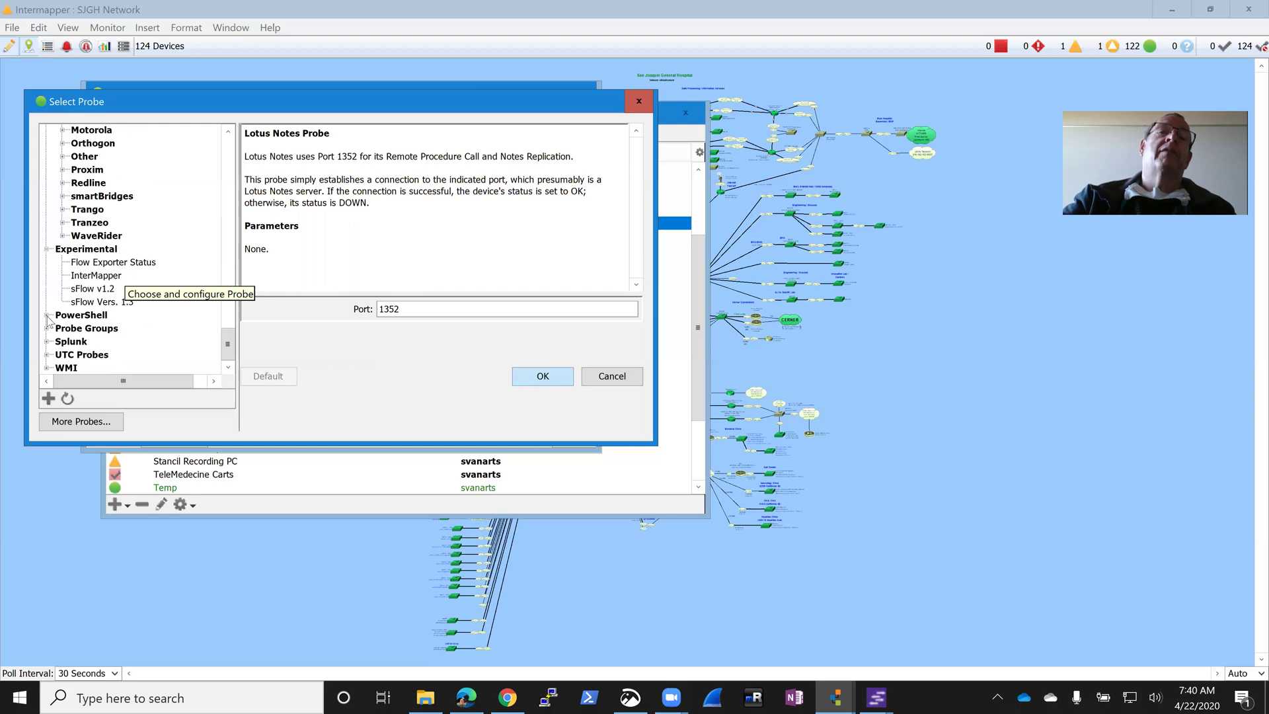
- Expand the WMI category, look through its Windows monitoring probes, and return to the Basic probes
click(46, 367)
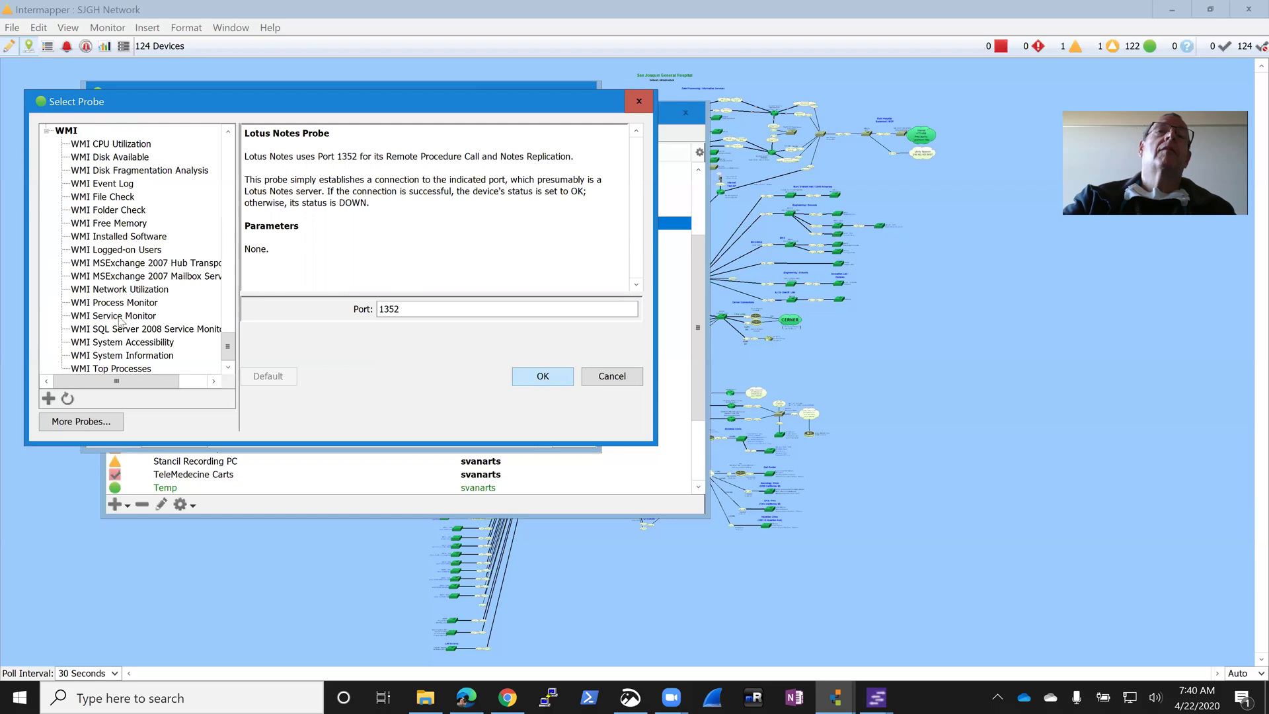
scroll(121, 262, up, 1)
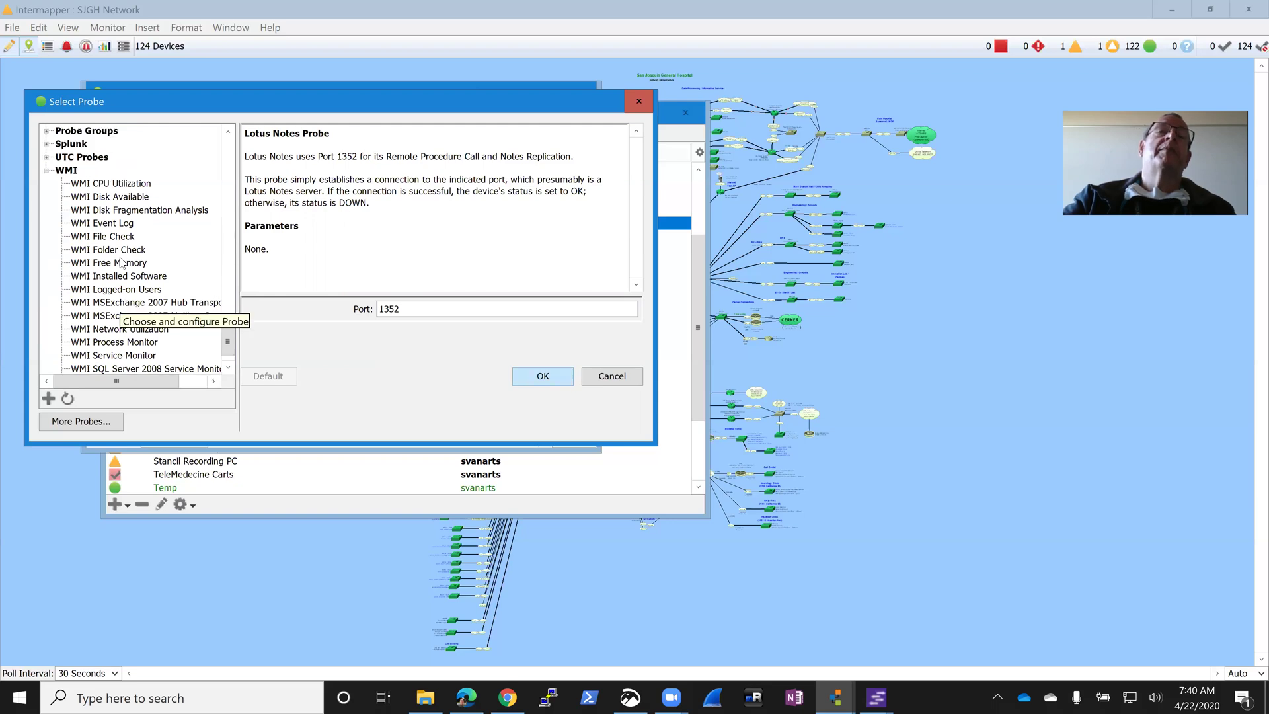
scroll(120, 262, down, 1)
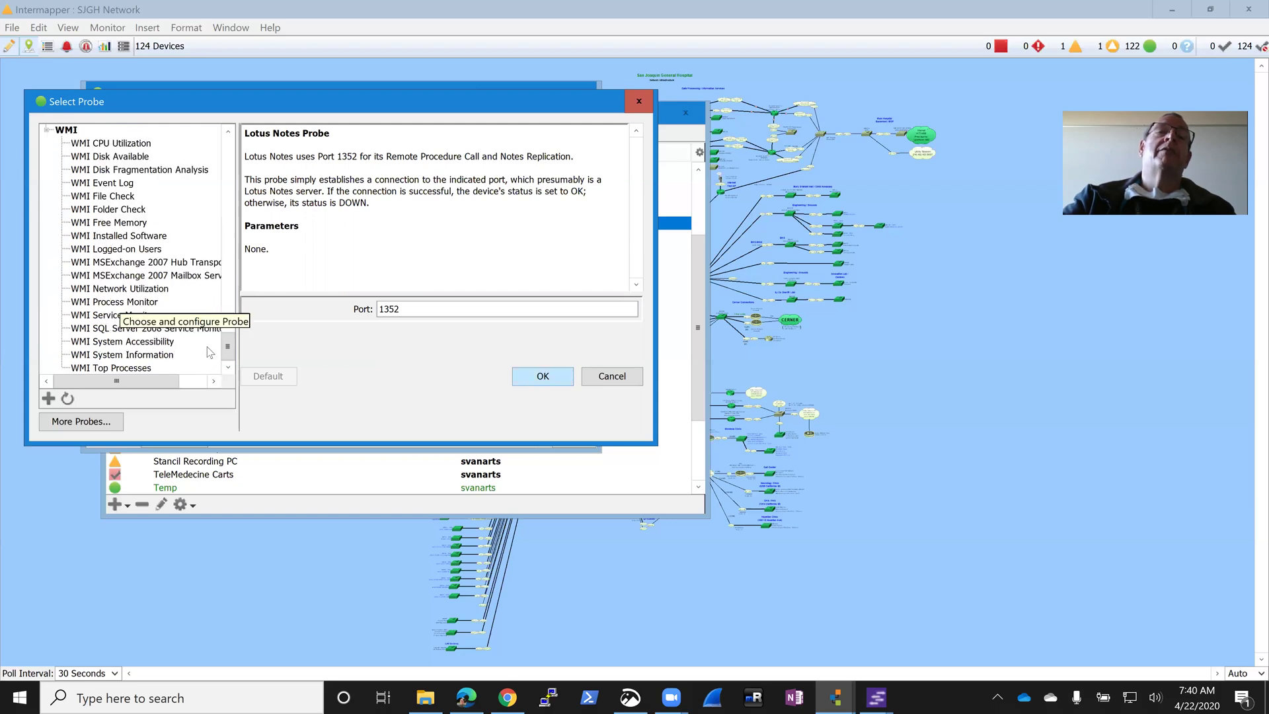
drag(226, 337, 219, 139)
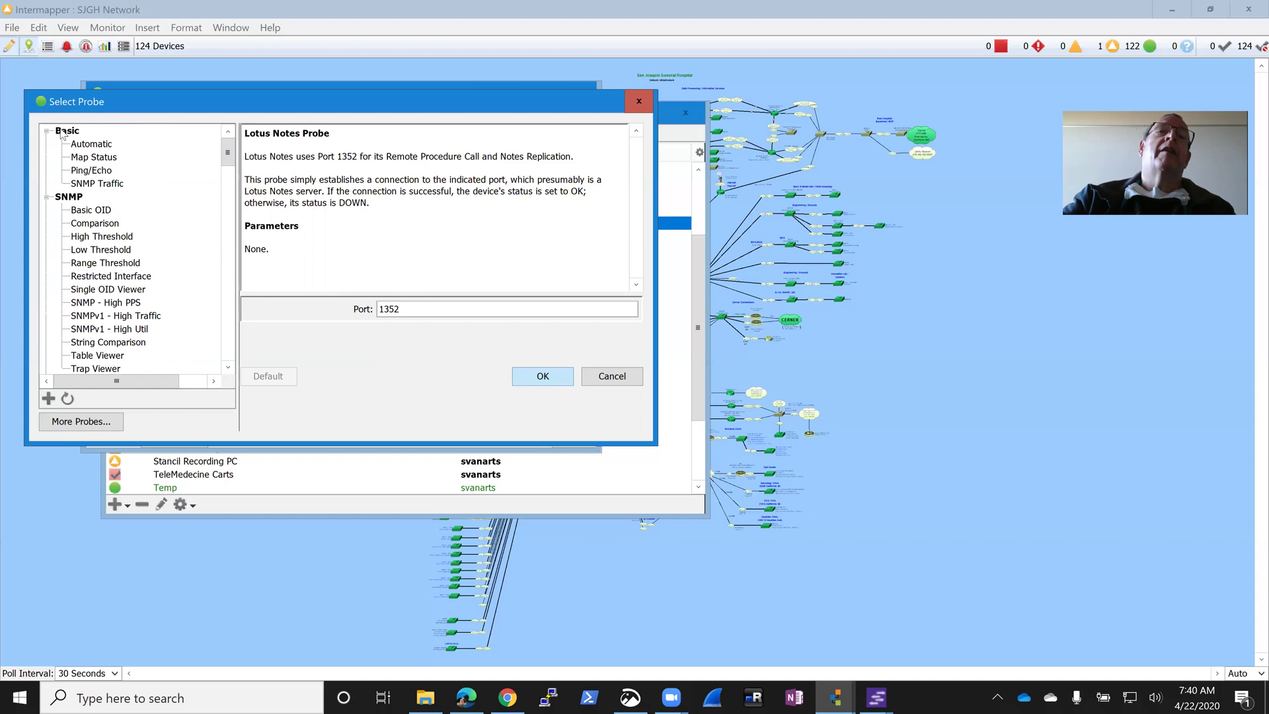
- Review the SNMP Traffic probe's settings and its available SNMP versions, then dismiss the probe selection without changing it
click(108, 186)
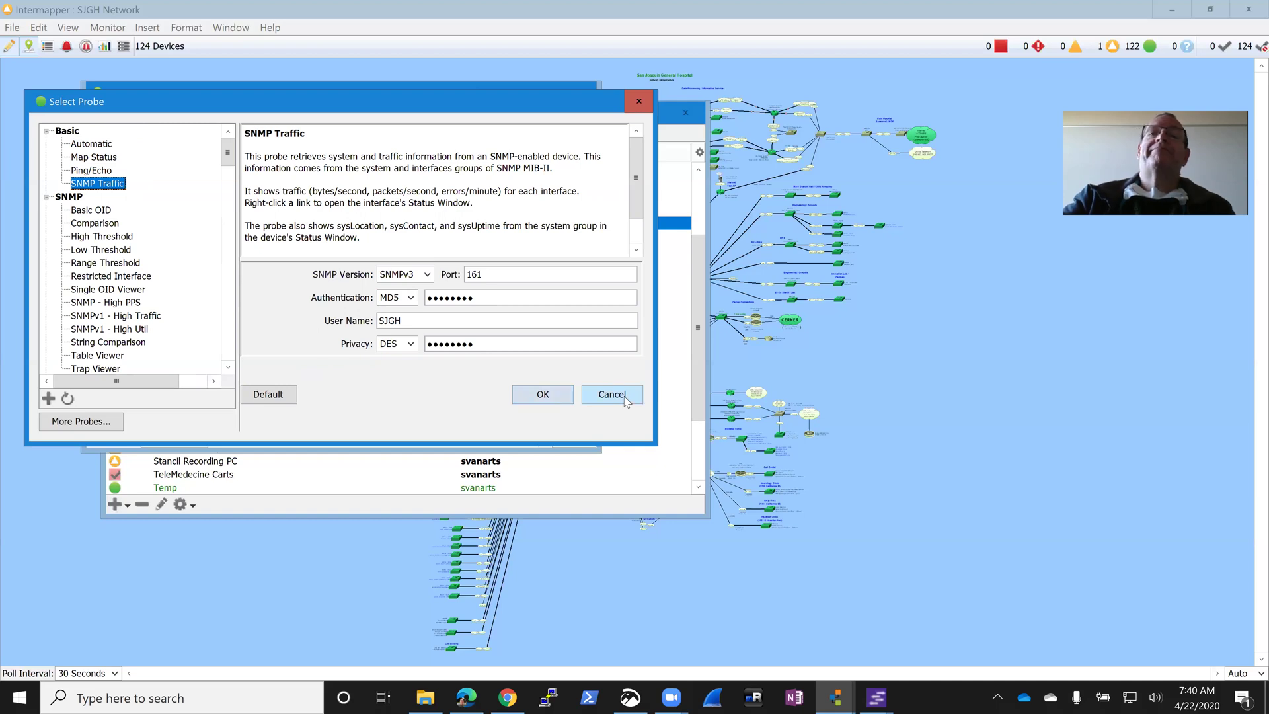
click(426, 275)
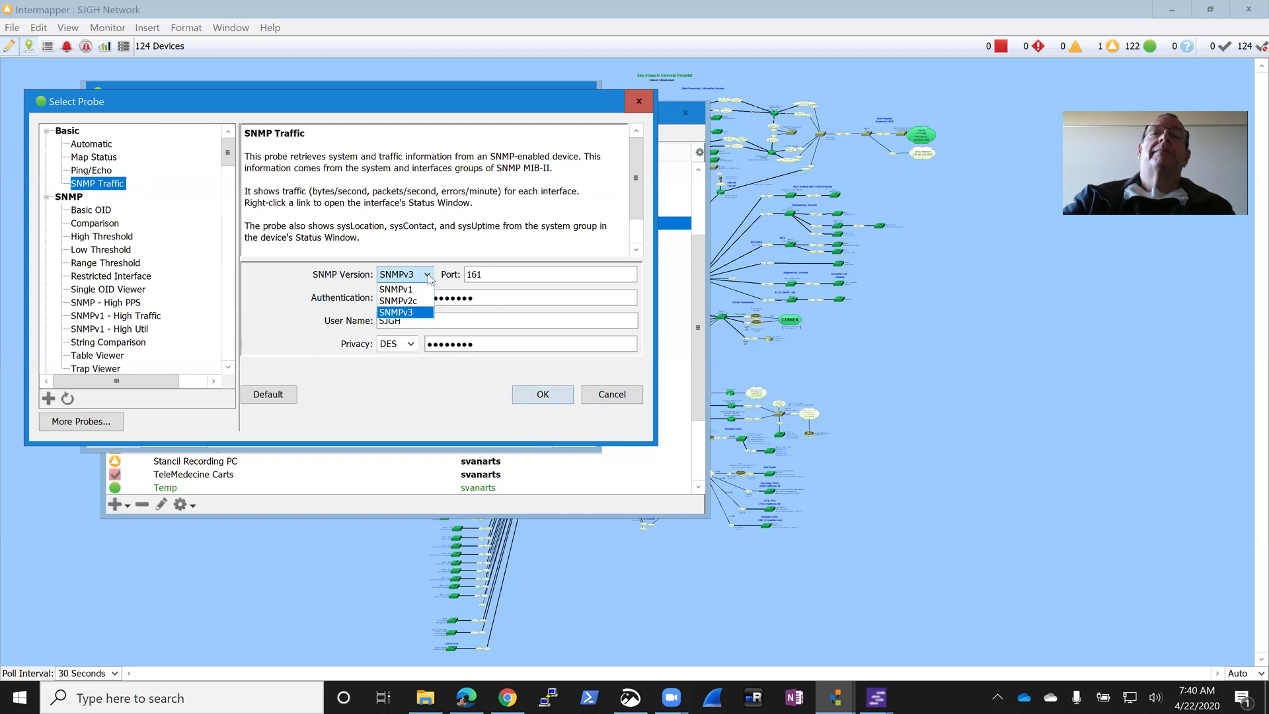
click(425, 402)
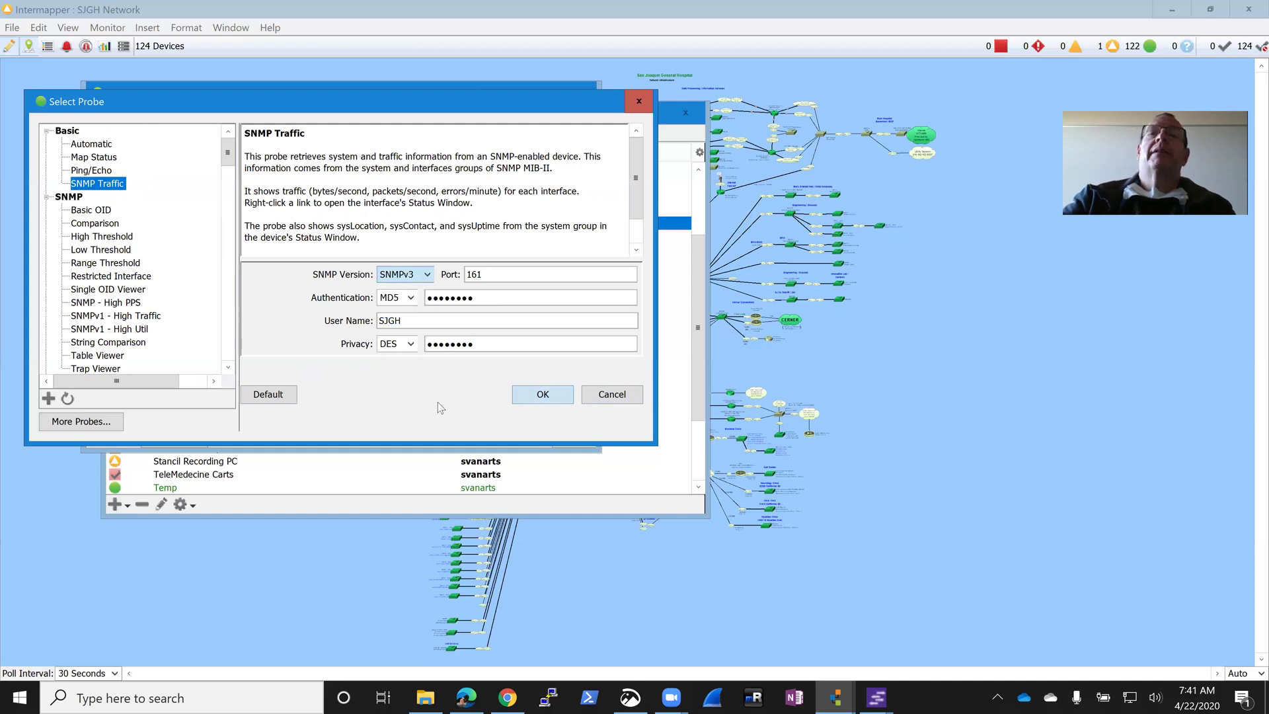
click(611, 395)
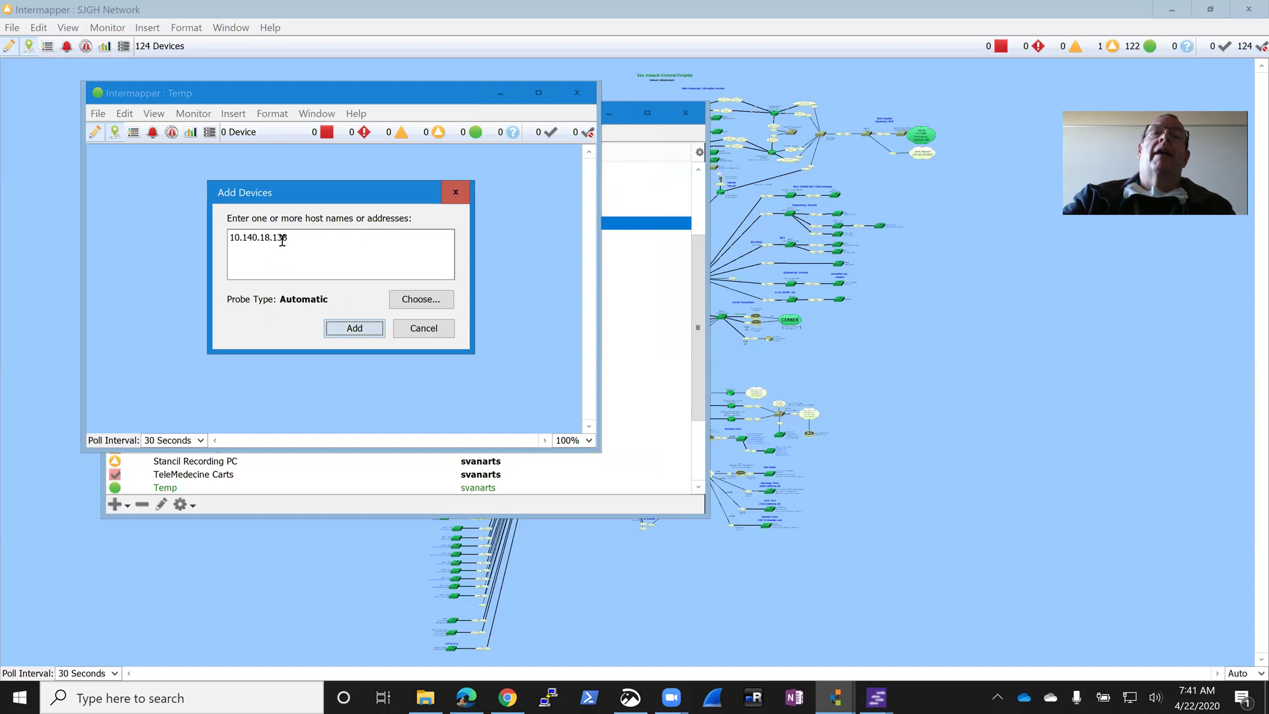
- Add the device 10.140.18.138 to the Temp map with the Automatic probe and check its status window
click(339, 330)
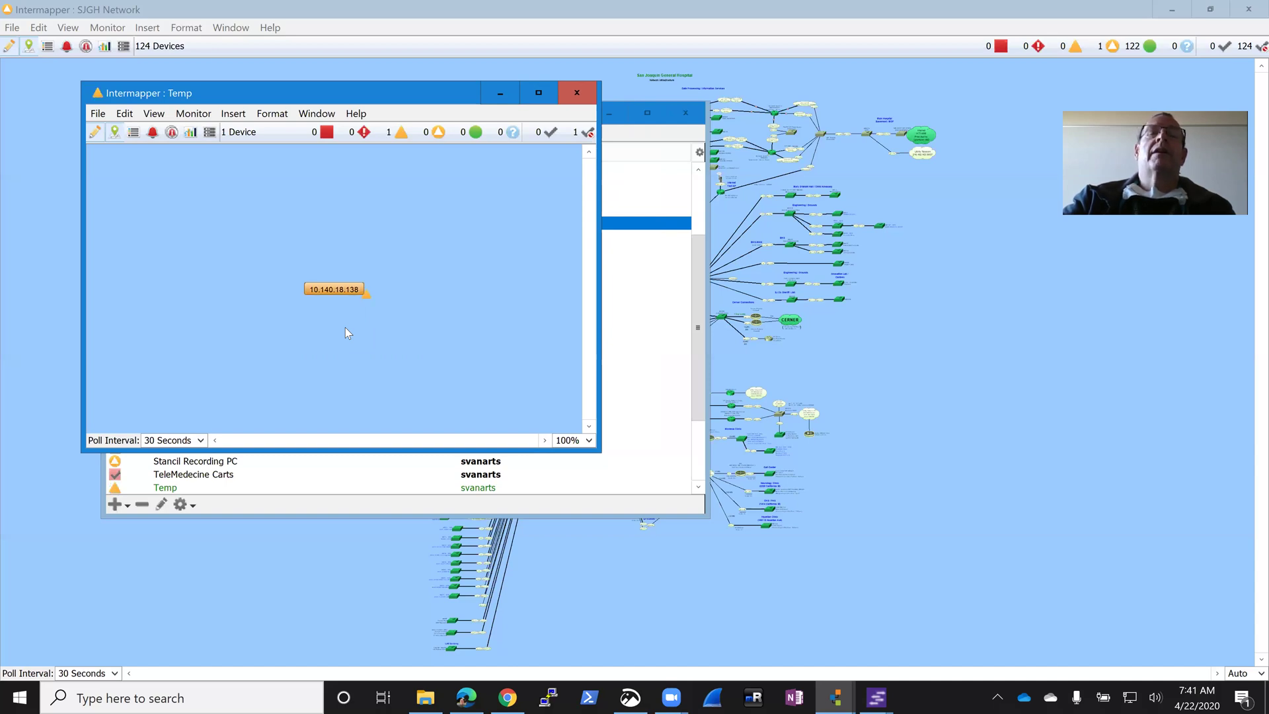
right_click(339, 294)
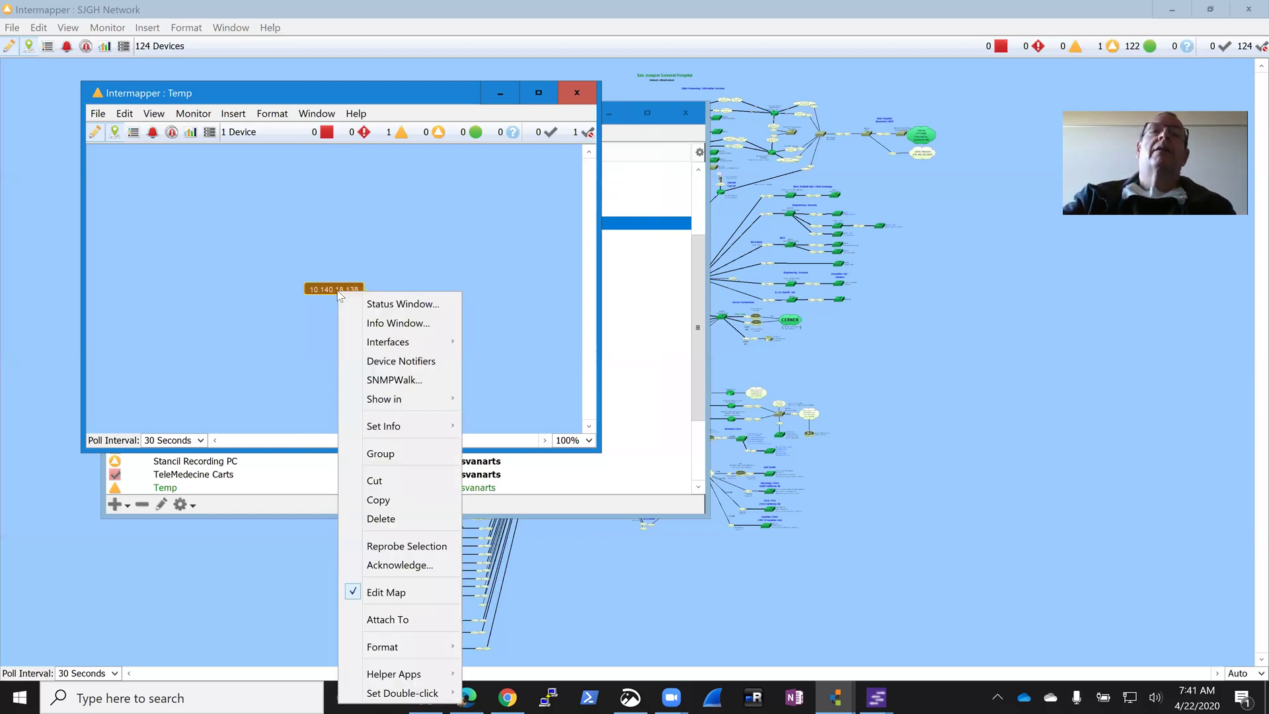
click(392, 305)
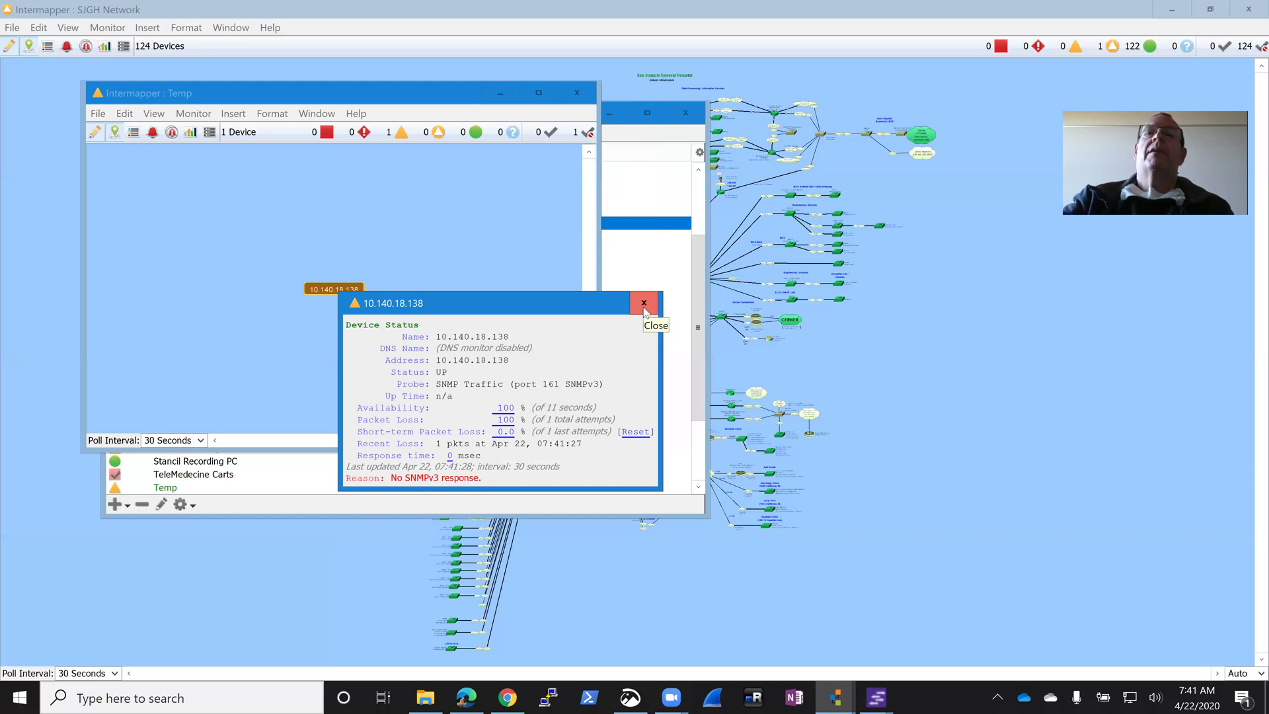
click(644, 304)
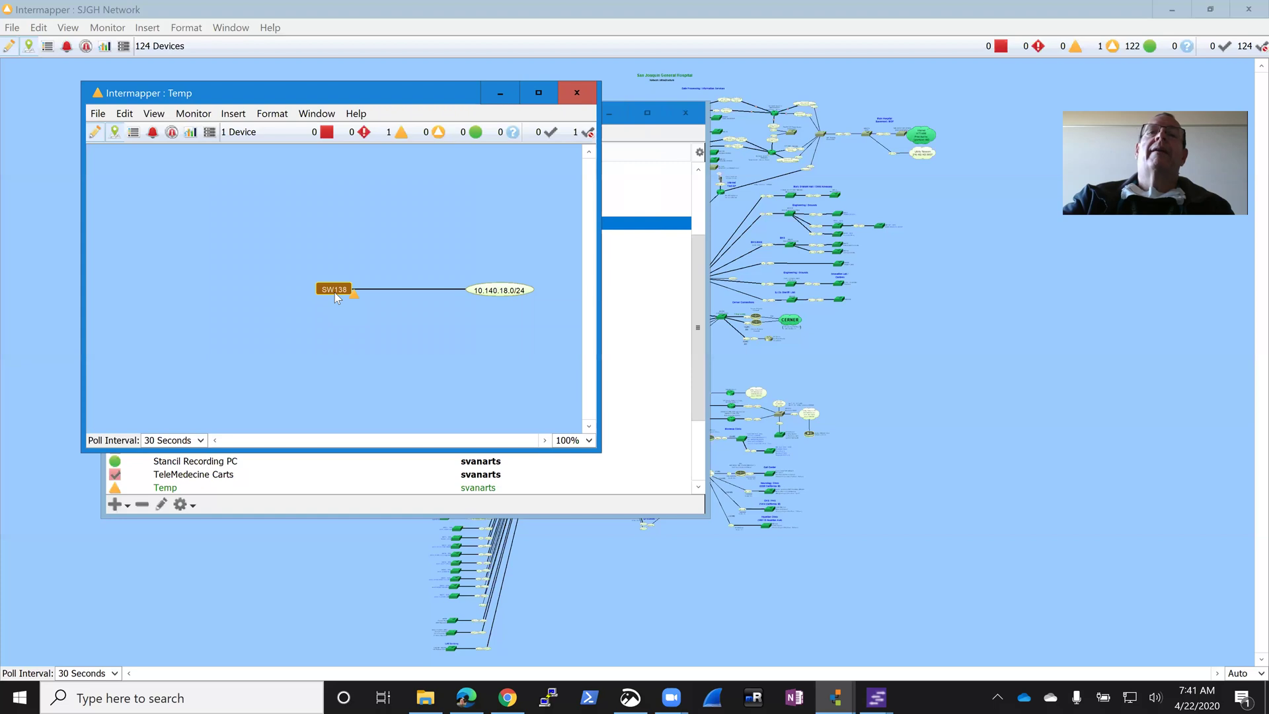
- Examine the device status and bridge information of SW138 in its status window, and close the window
right_click(334, 292)
click(303, 297)
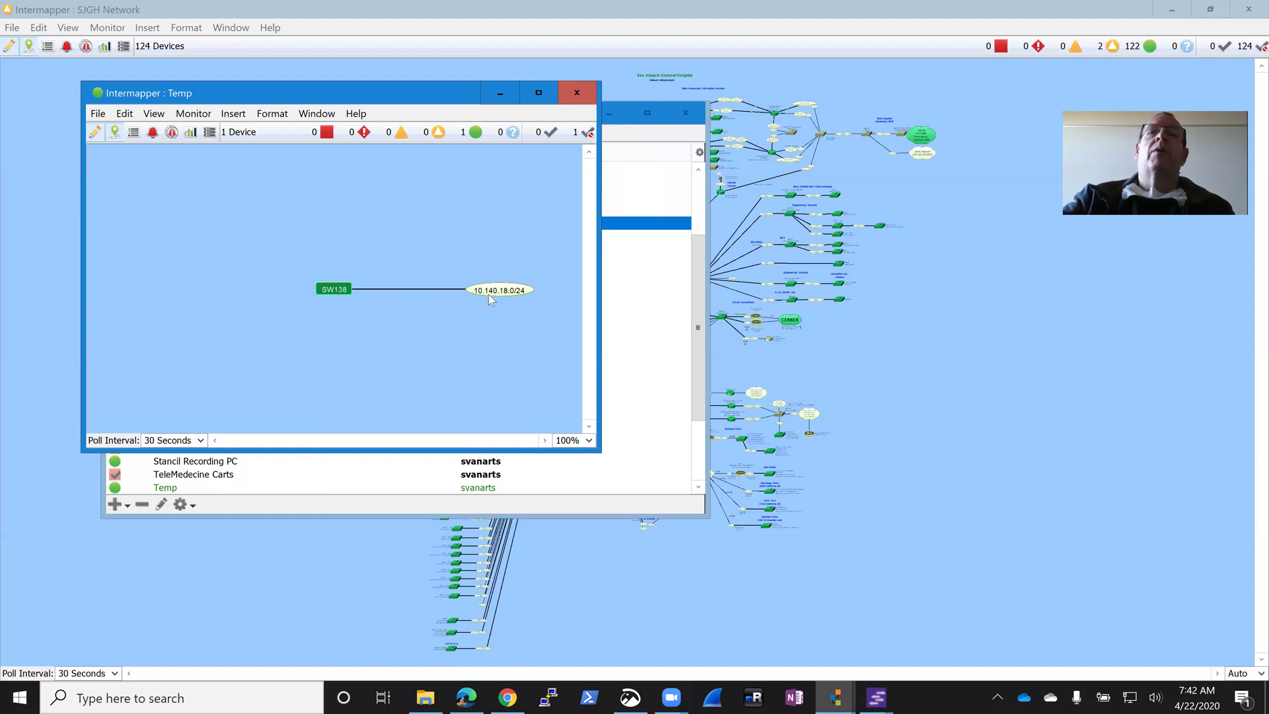
right_click(334, 294)
click(361, 302)
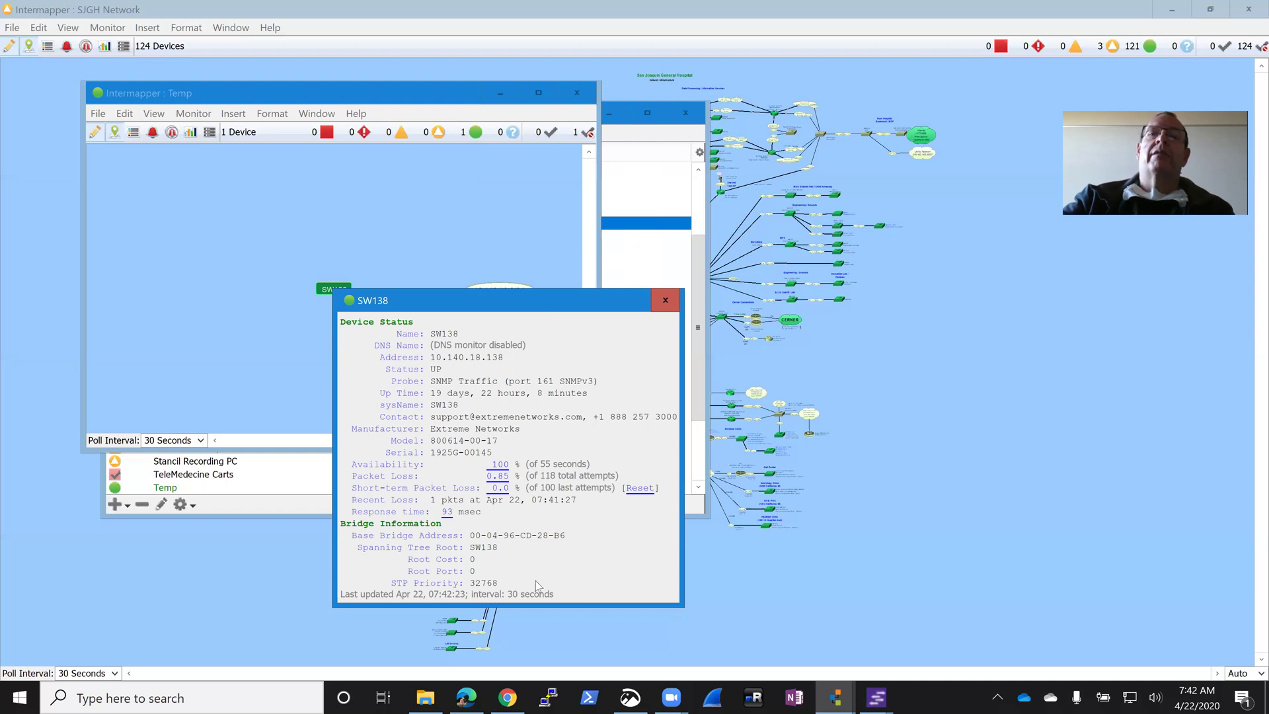
drag(496, 305, 473, 181)
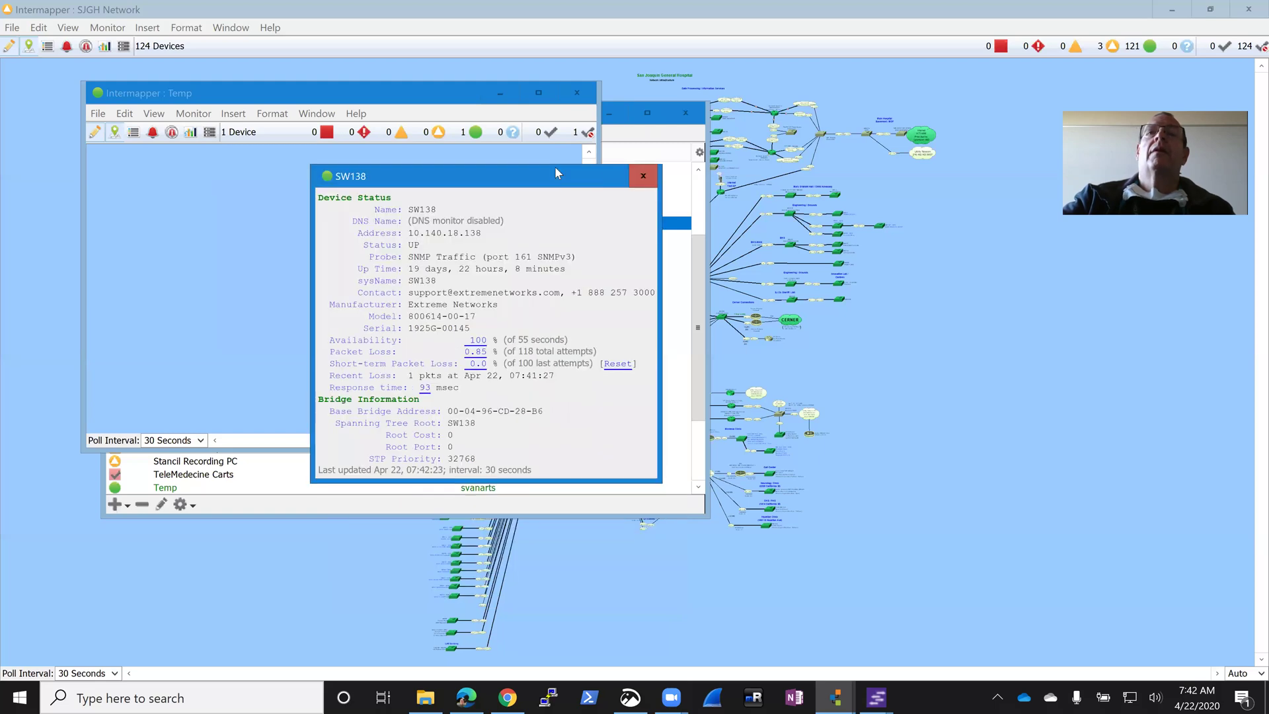
click(643, 176)
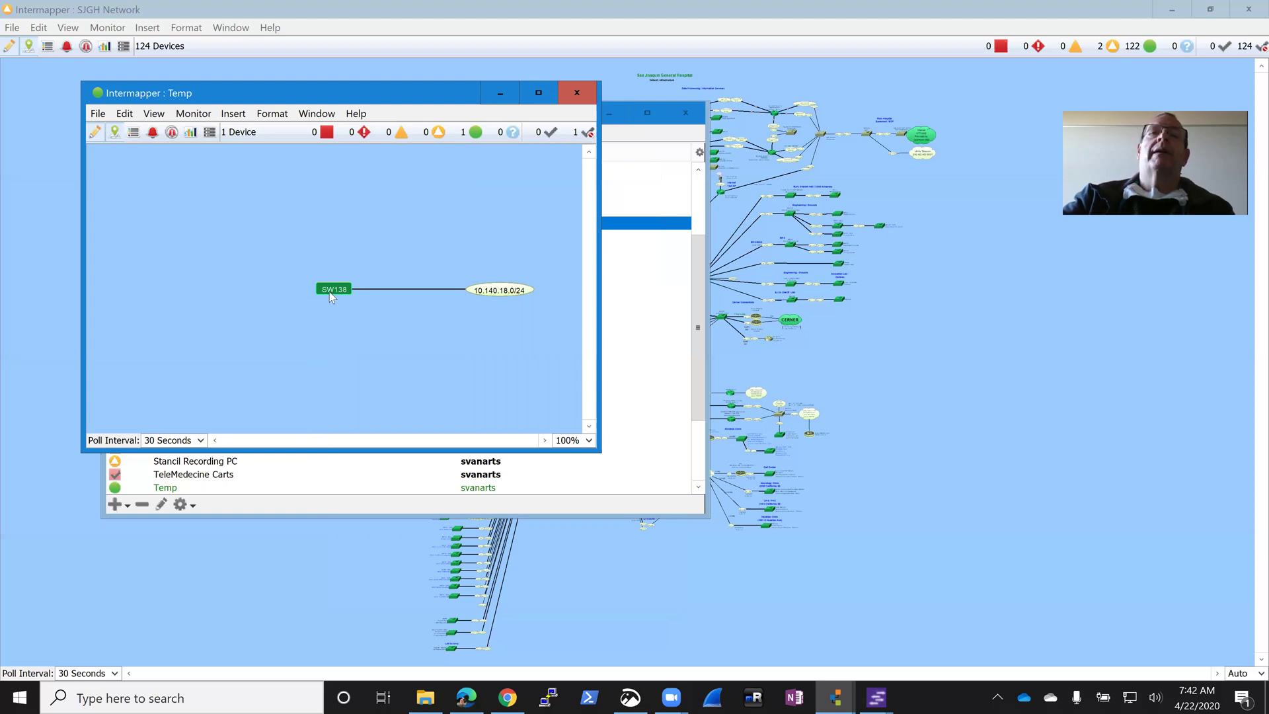
- Extend SW138's label with SNMP SysLocation and SNMP SysContact, each on its own line below the Smart Name
right_click(330, 291)
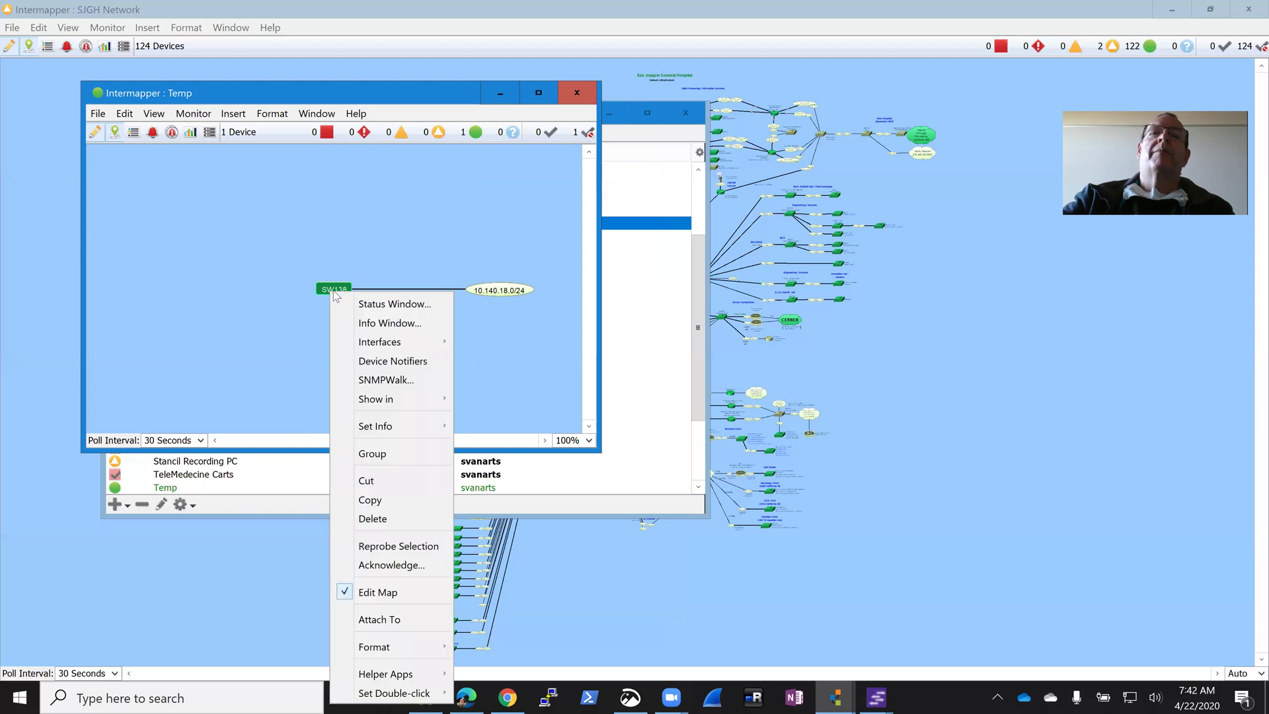
mouse_move(392, 430)
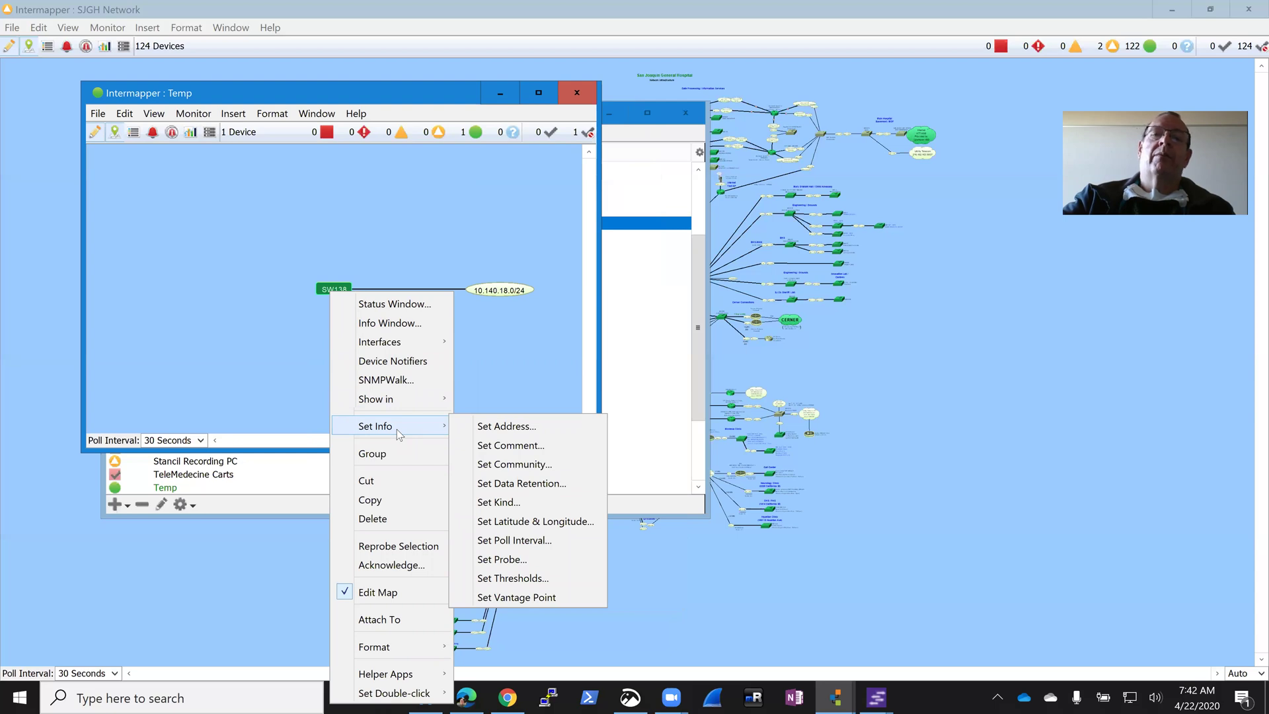
mouse_move(411, 648)
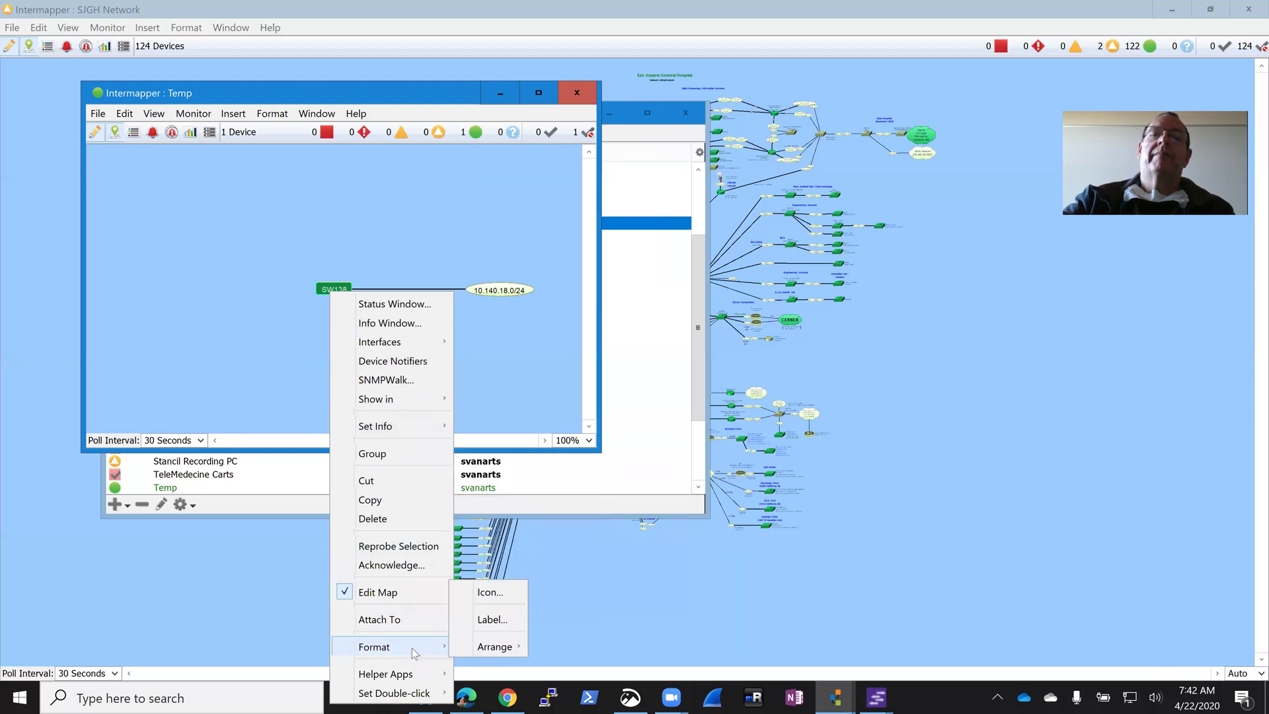
mouse_move(497, 641)
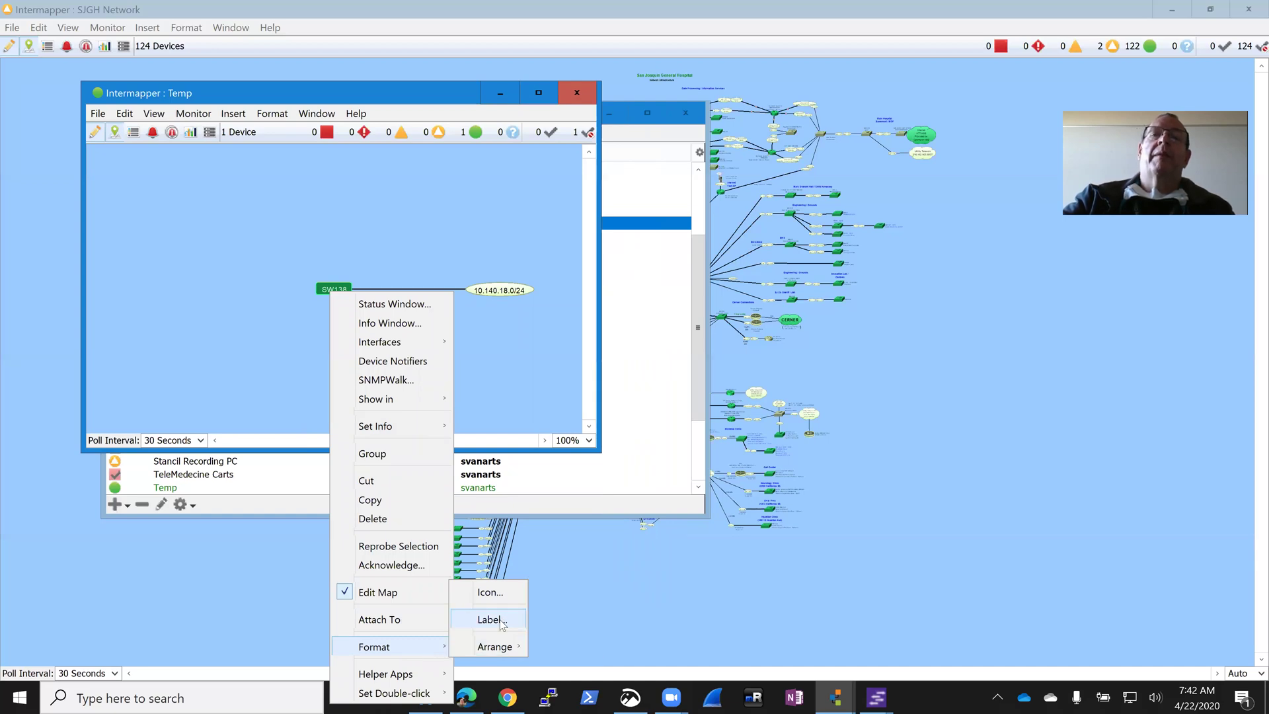
click(499, 621)
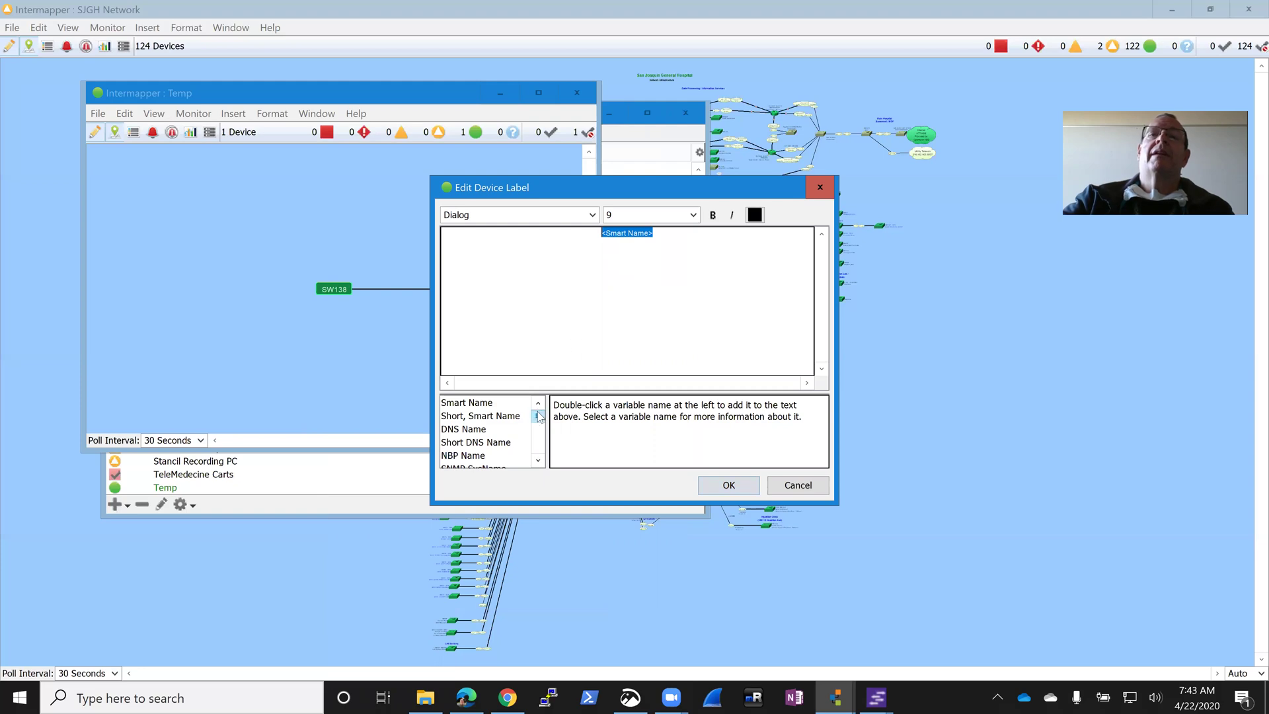
drag(539, 417, 540, 437)
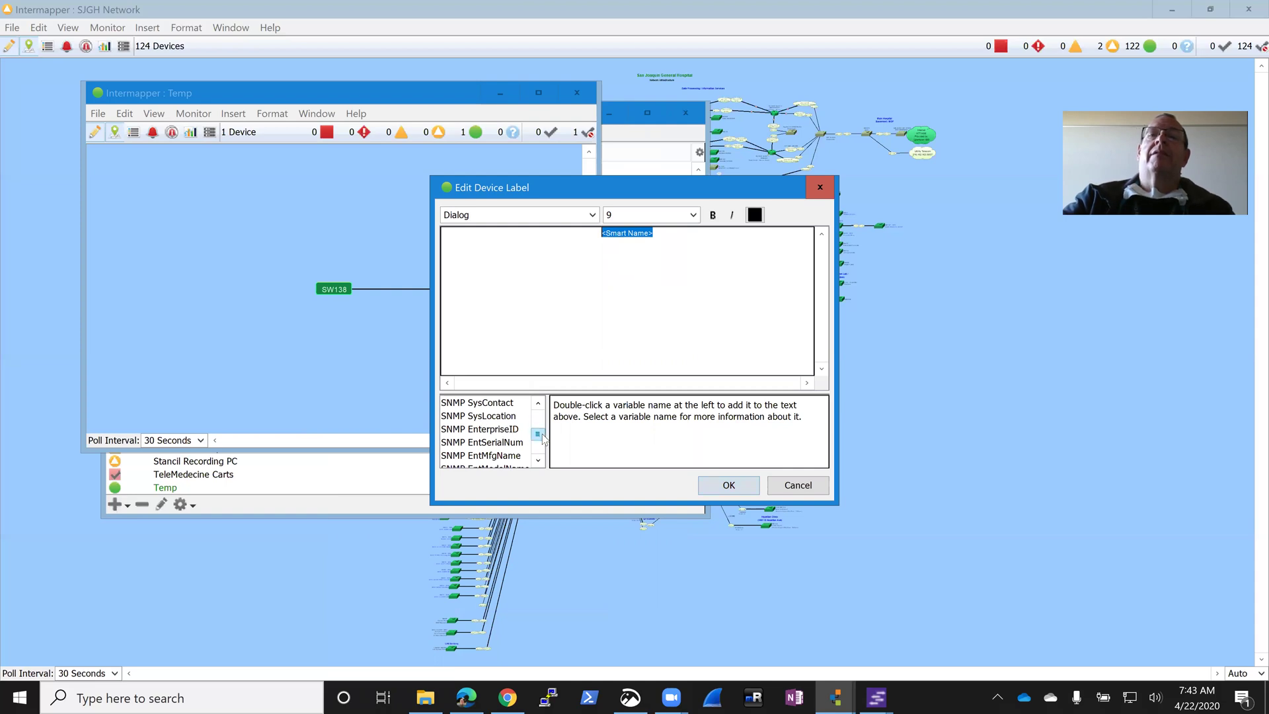
click(671, 241)
key(Return)
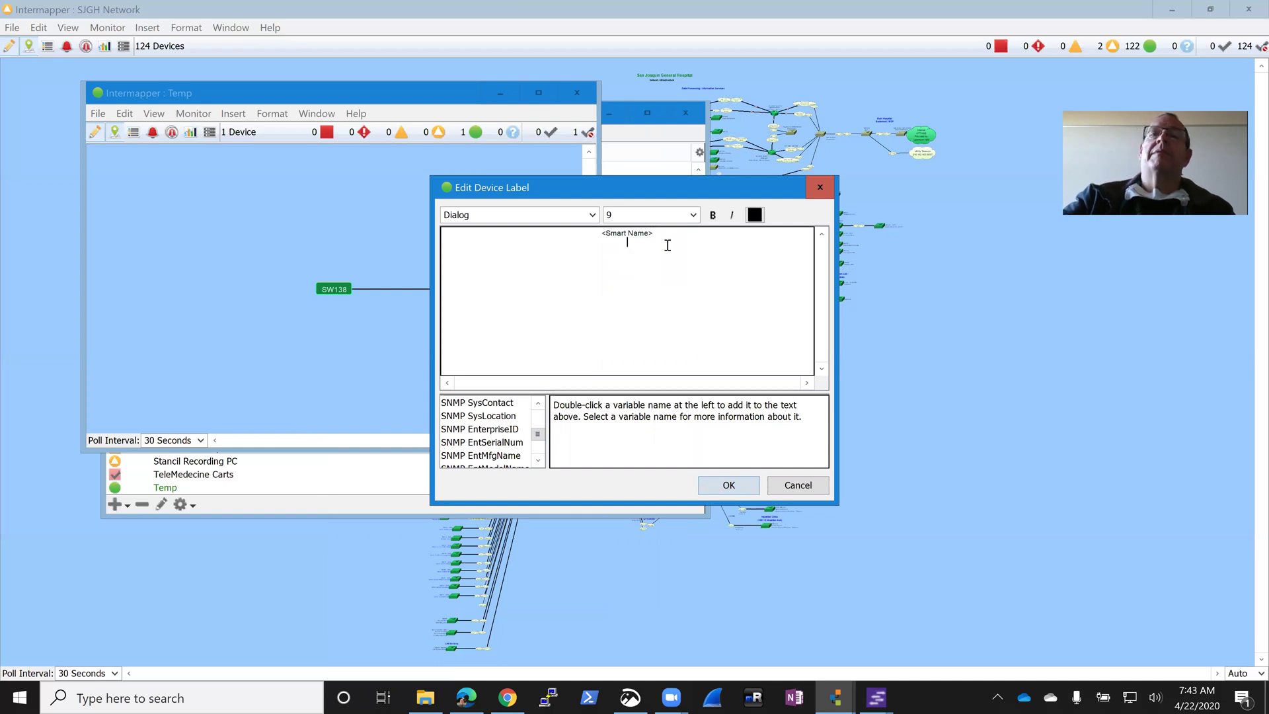
double_click(496, 415)
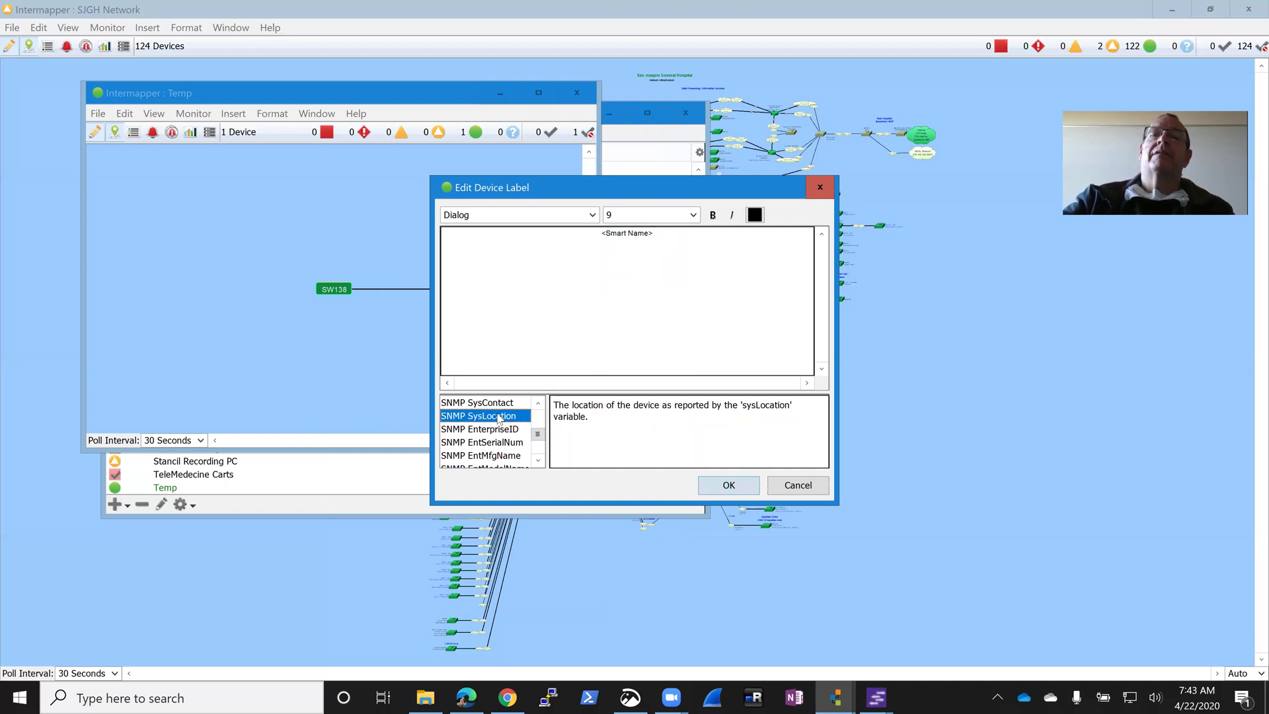
double_click(496, 403)
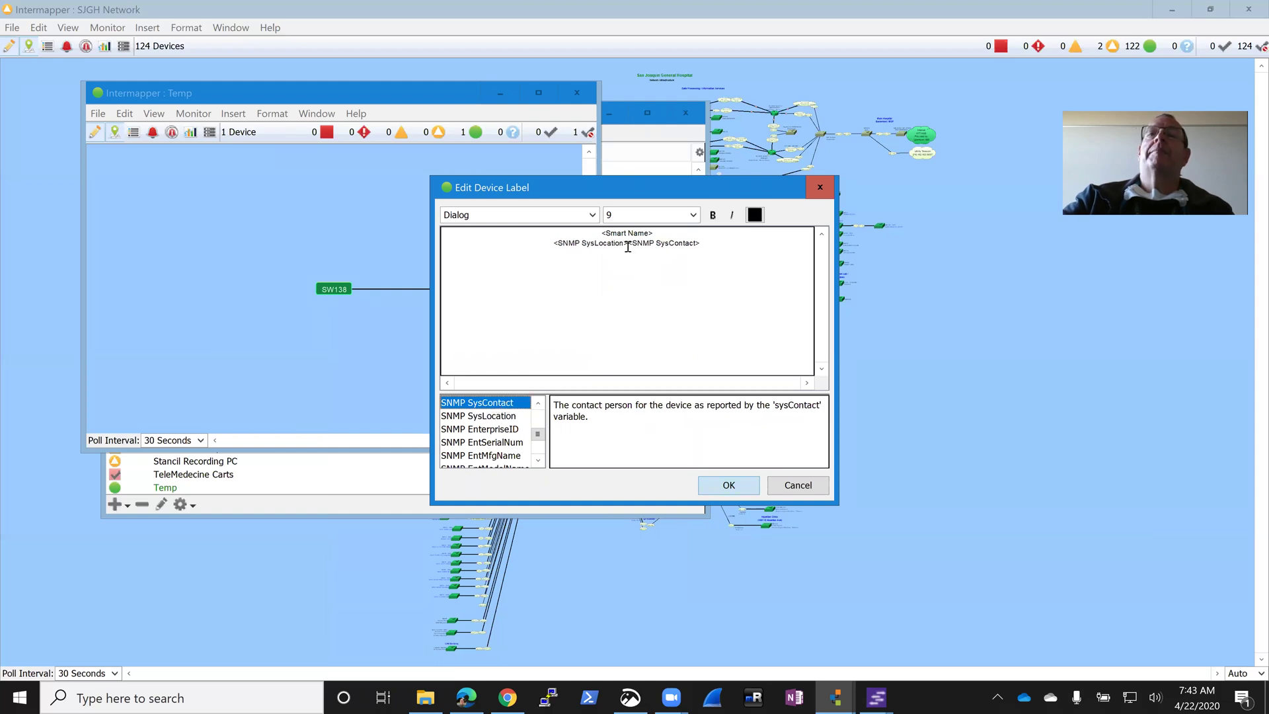
key(Return)
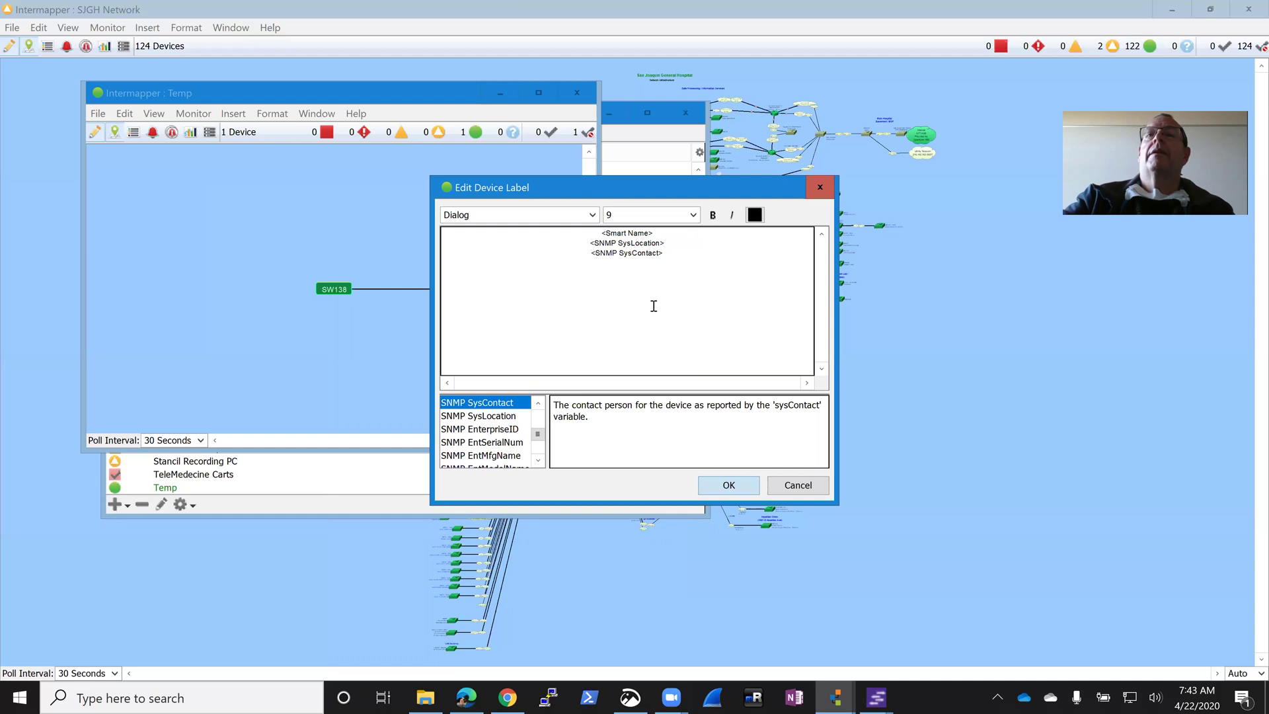
click(723, 486)
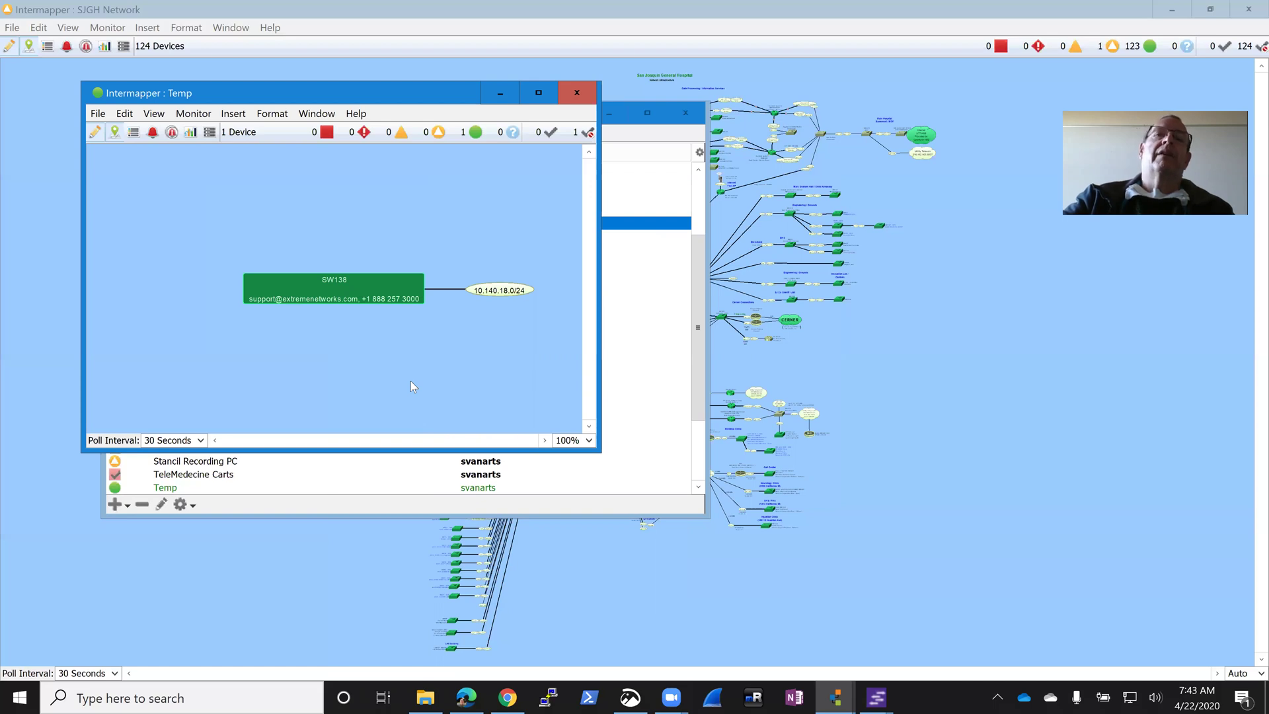
- Change SW138's icon to 1_ATM_Switch_32.png from the IM 5 Icons set
right_click(332, 294)
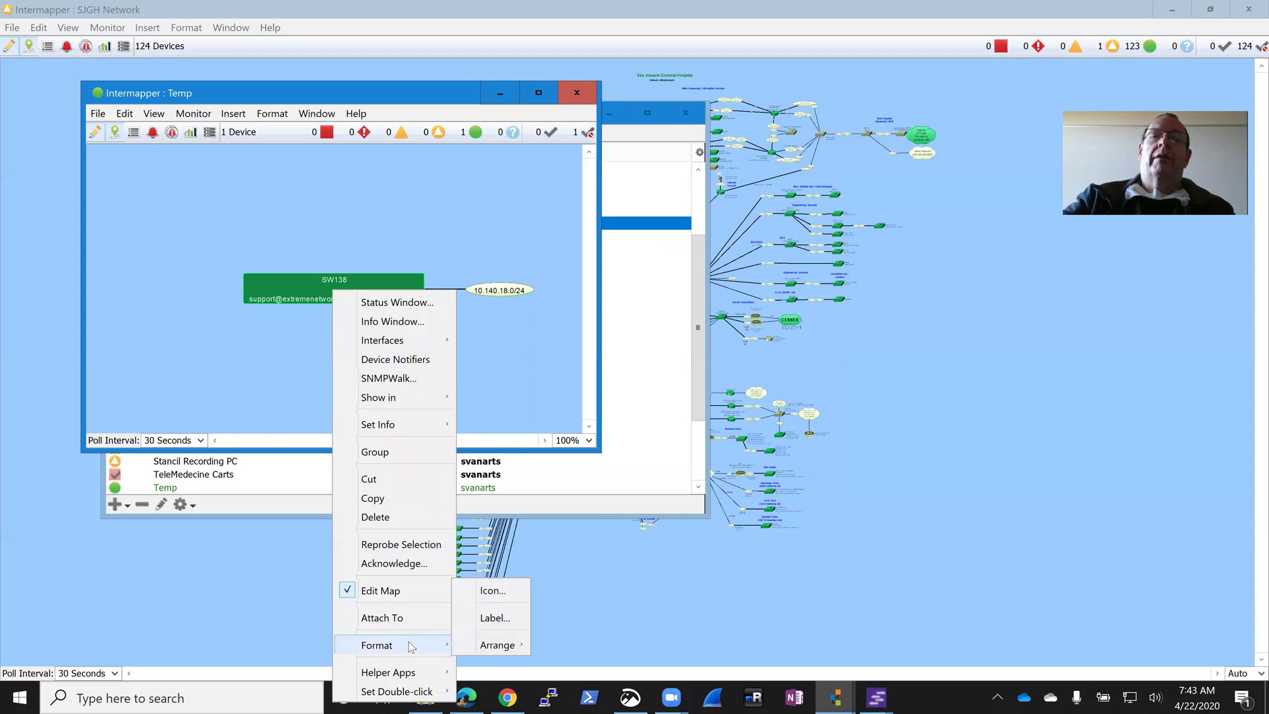
click(501, 591)
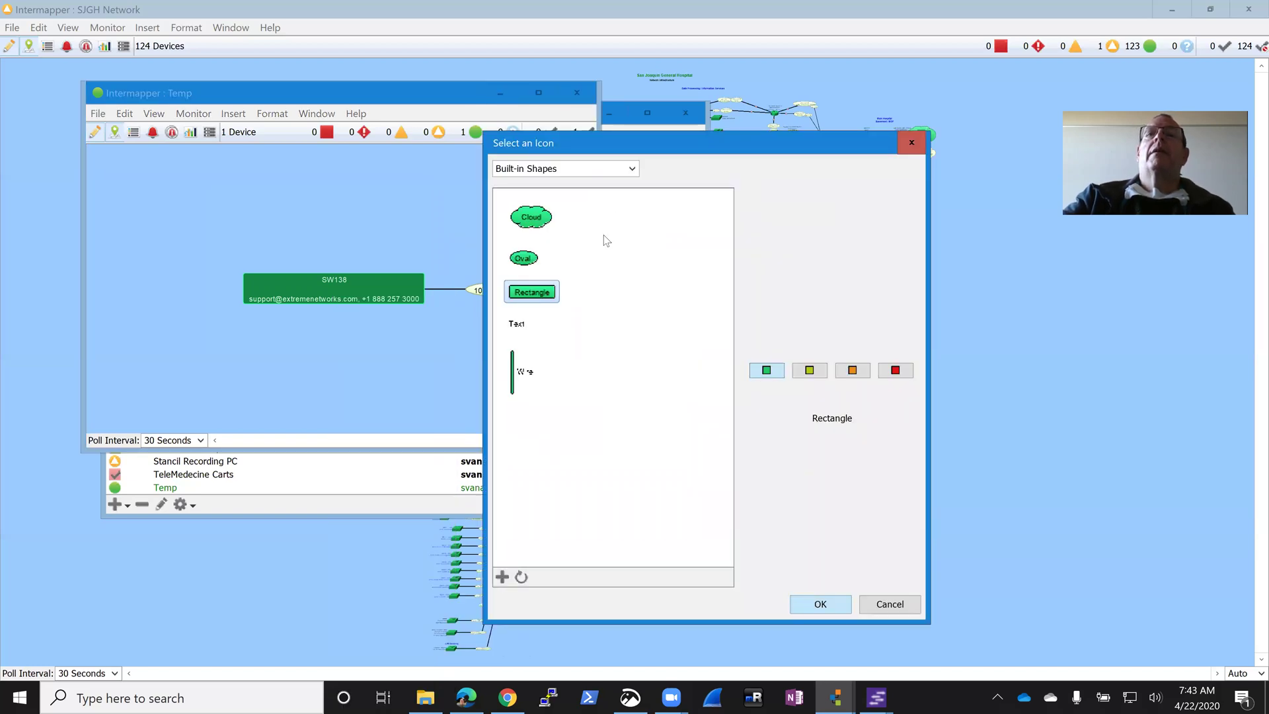
click(632, 169)
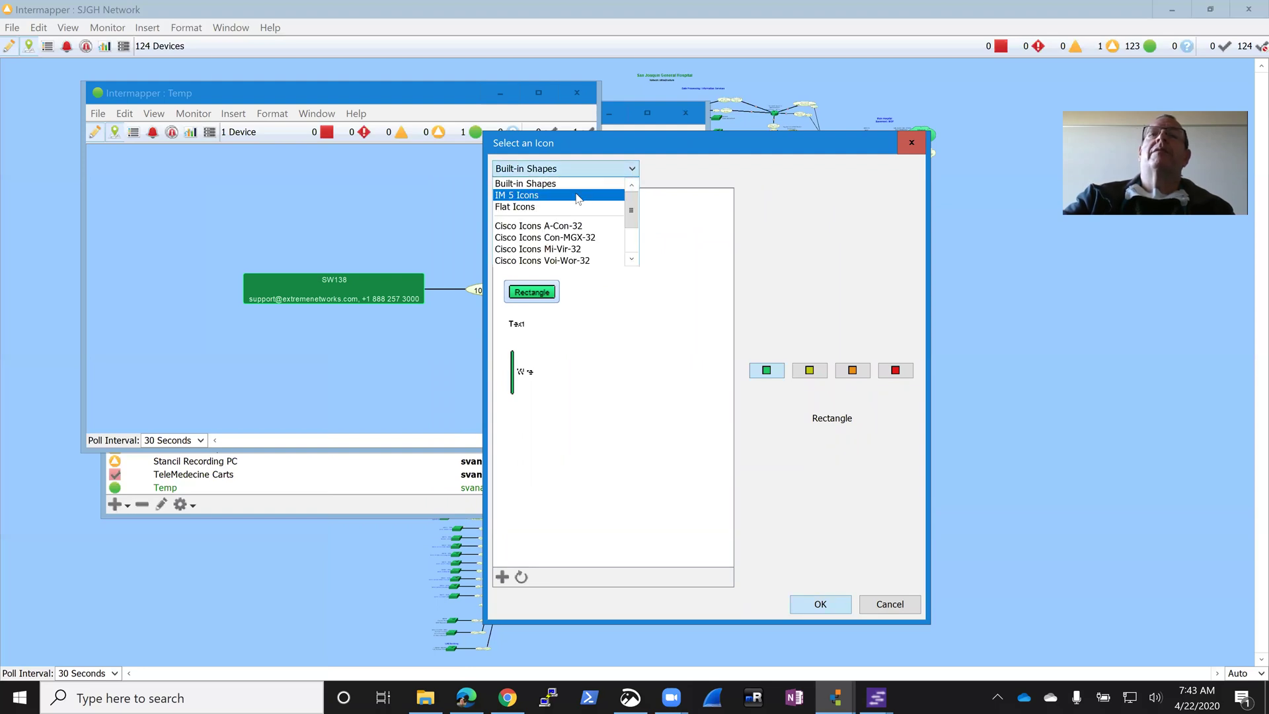
click(617, 312)
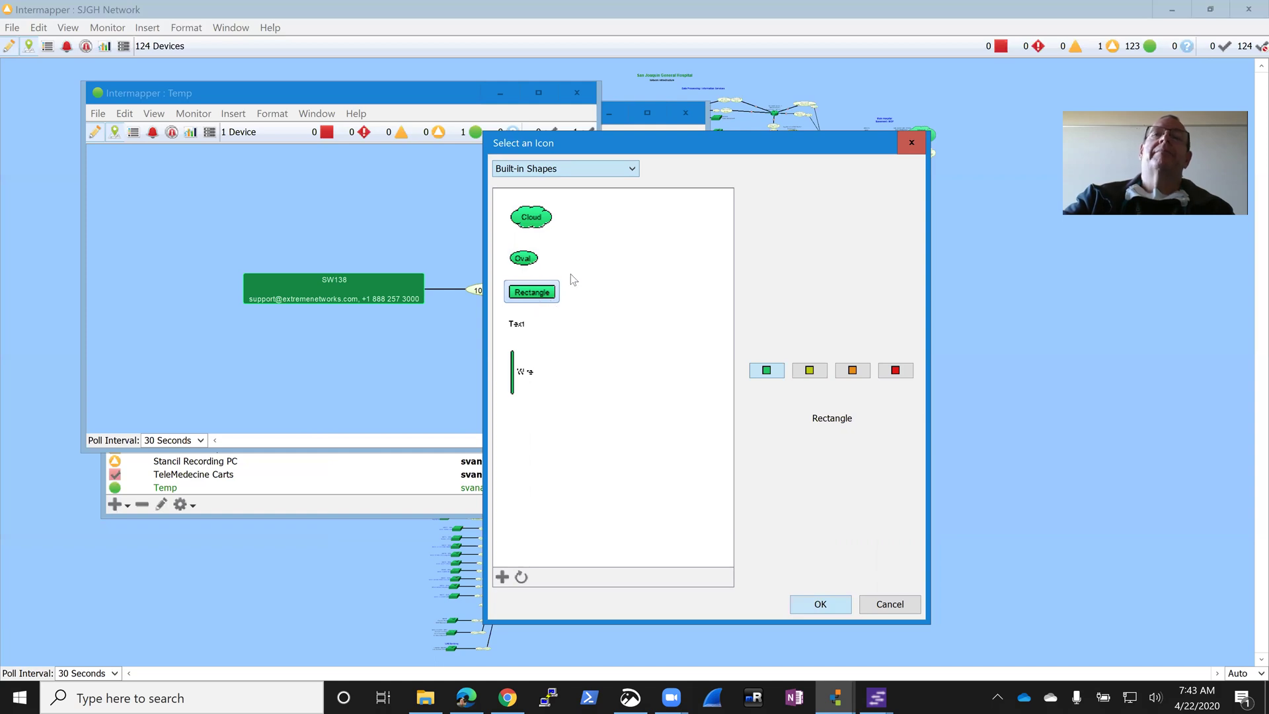
click(630, 170)
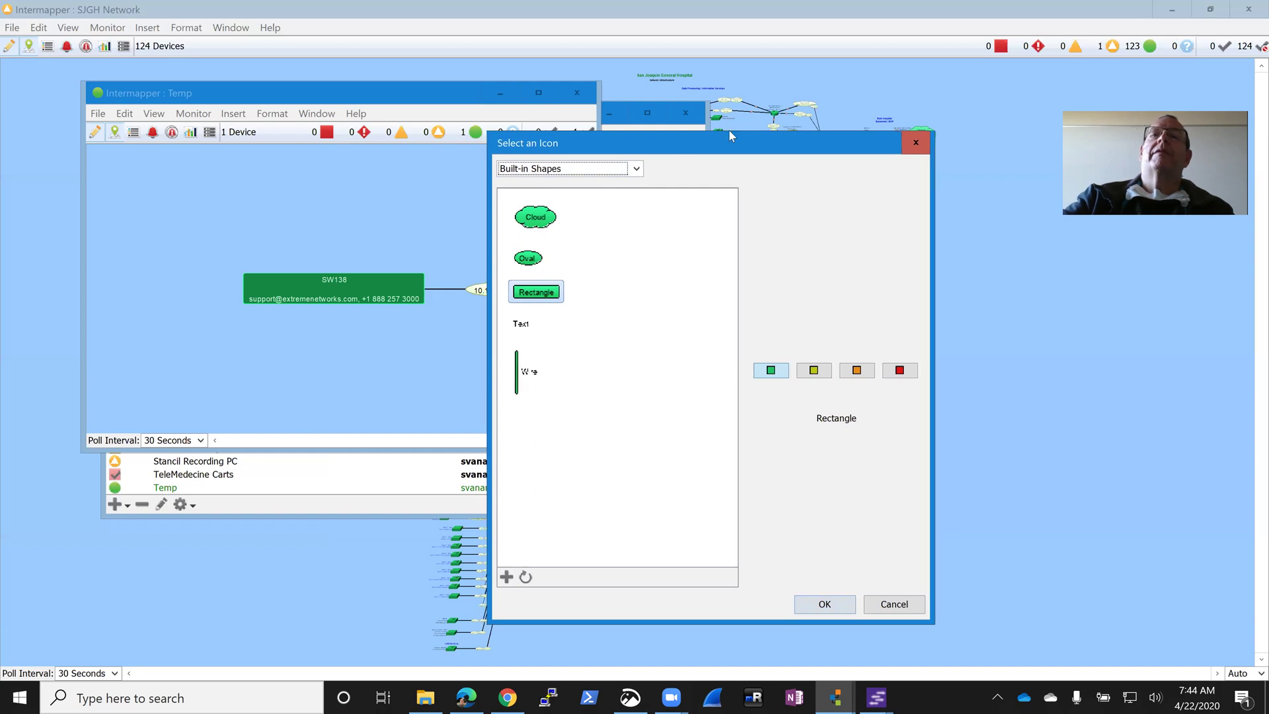
drag(684, 144, 728, 134)
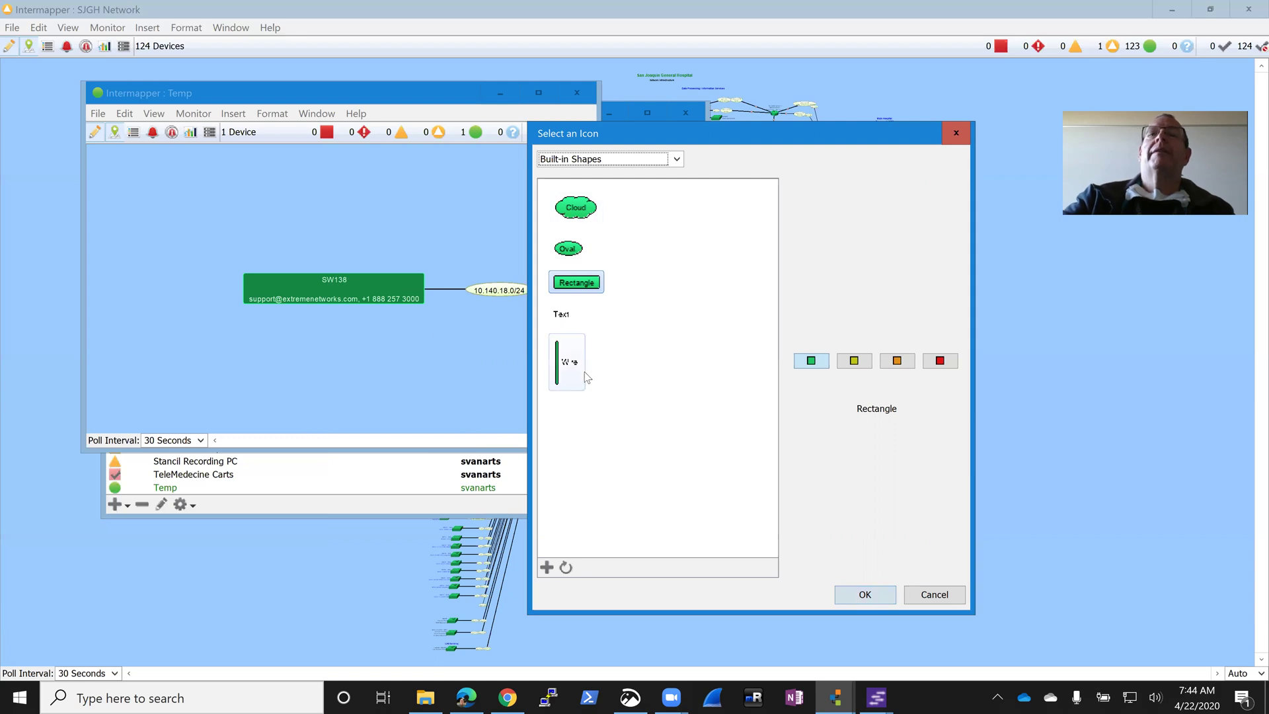
click(676, 160)
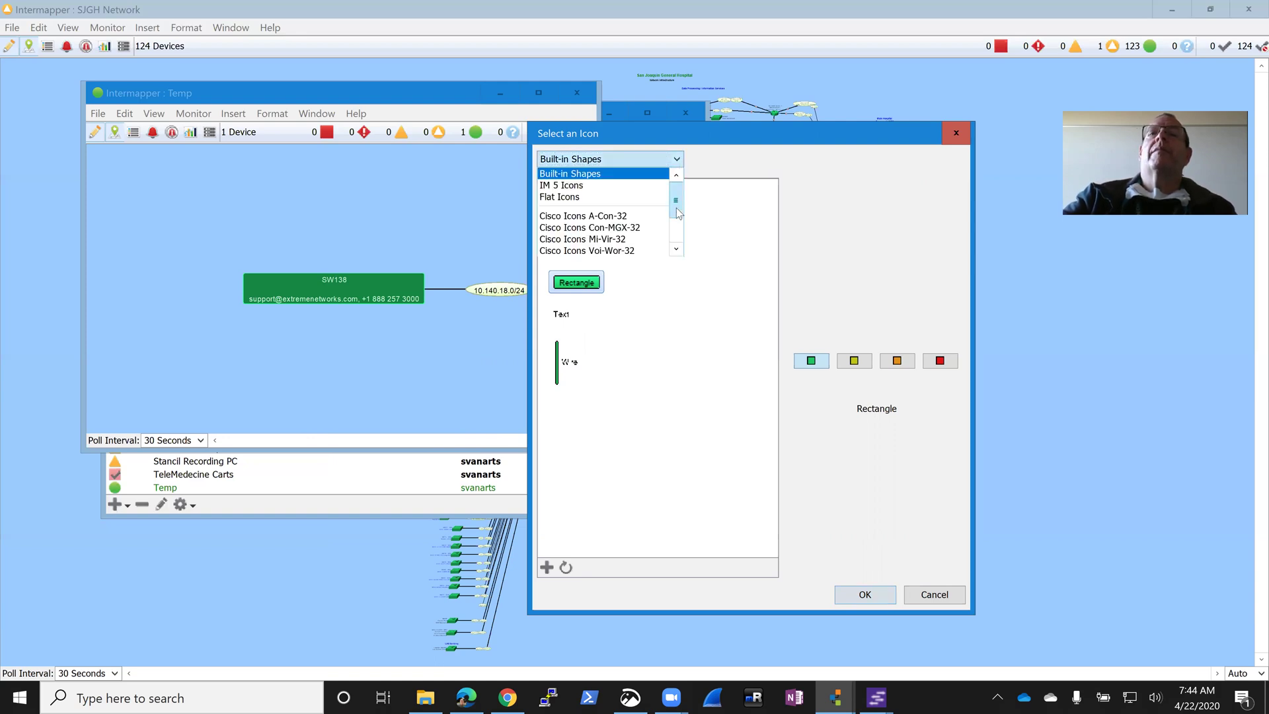
click(591, 186)
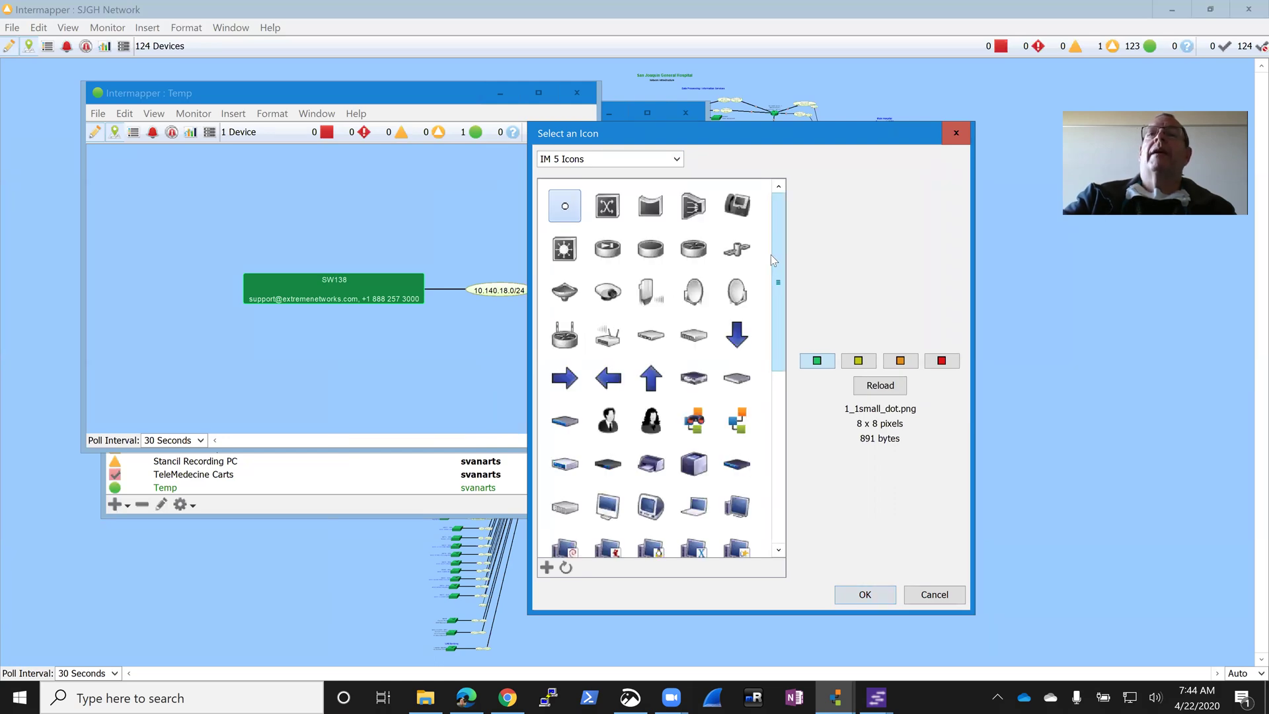
click(611, 210)
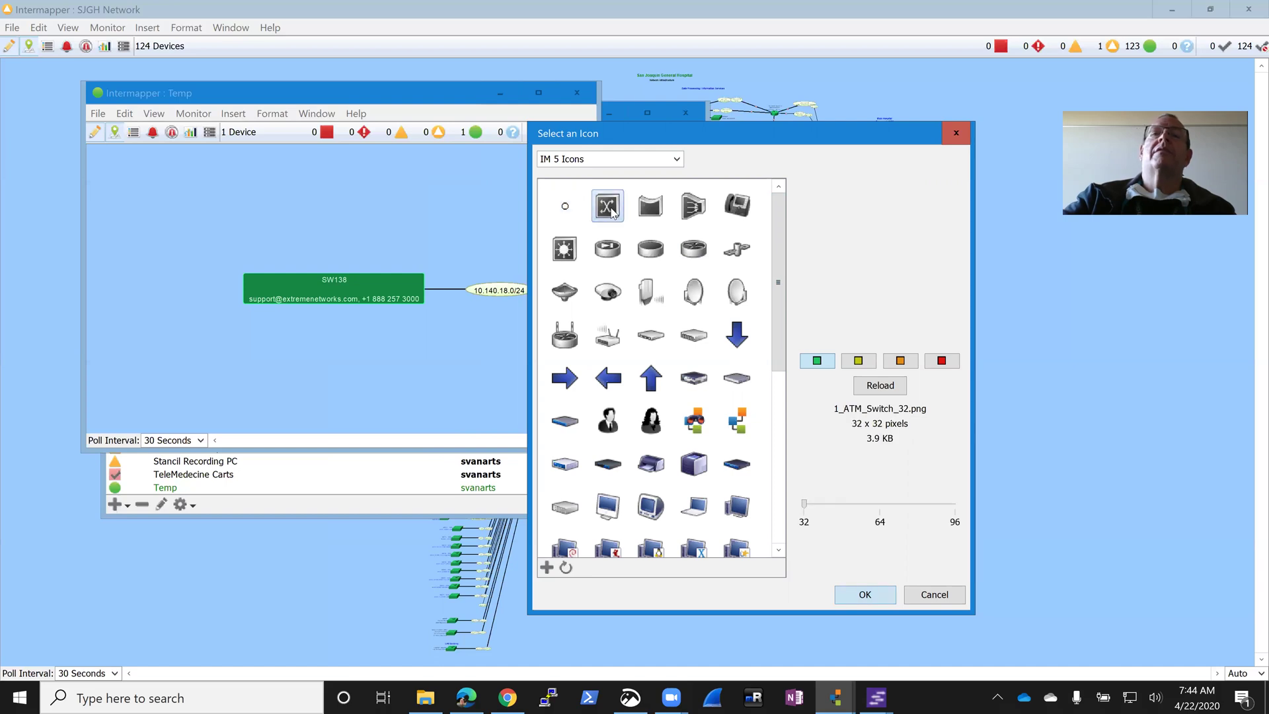
click(865, 594)
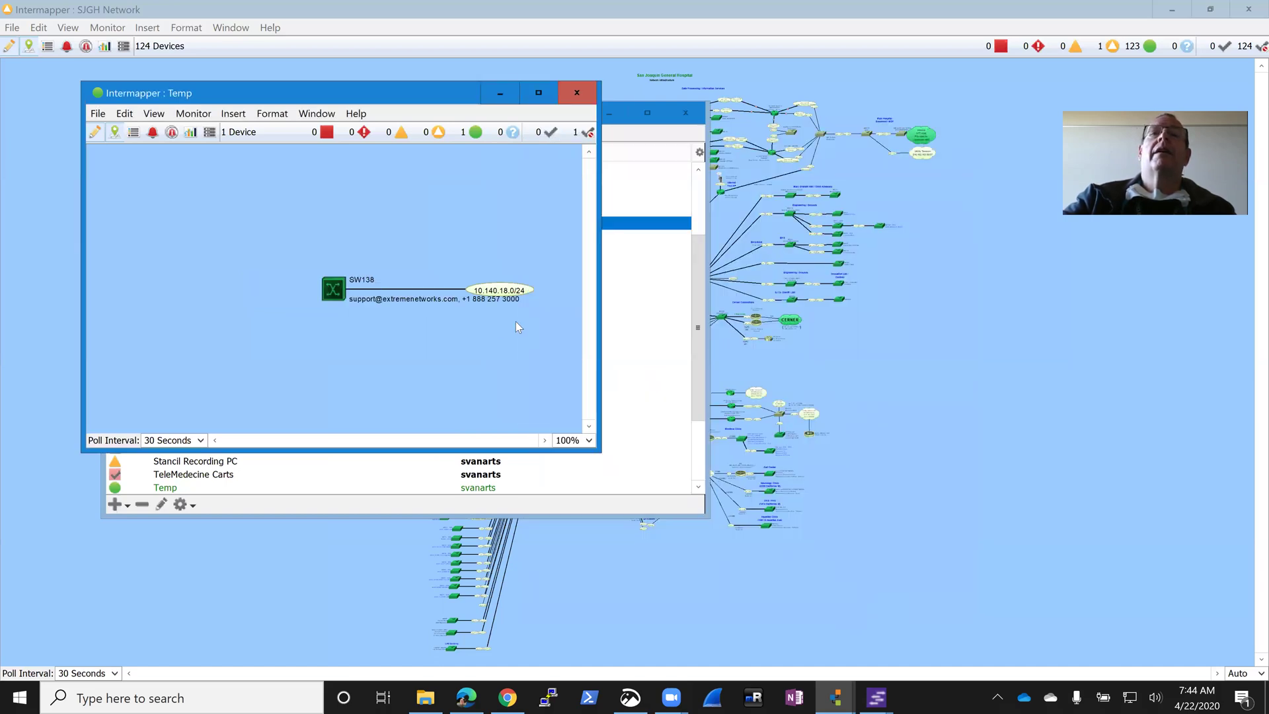
right_click(335, 292)
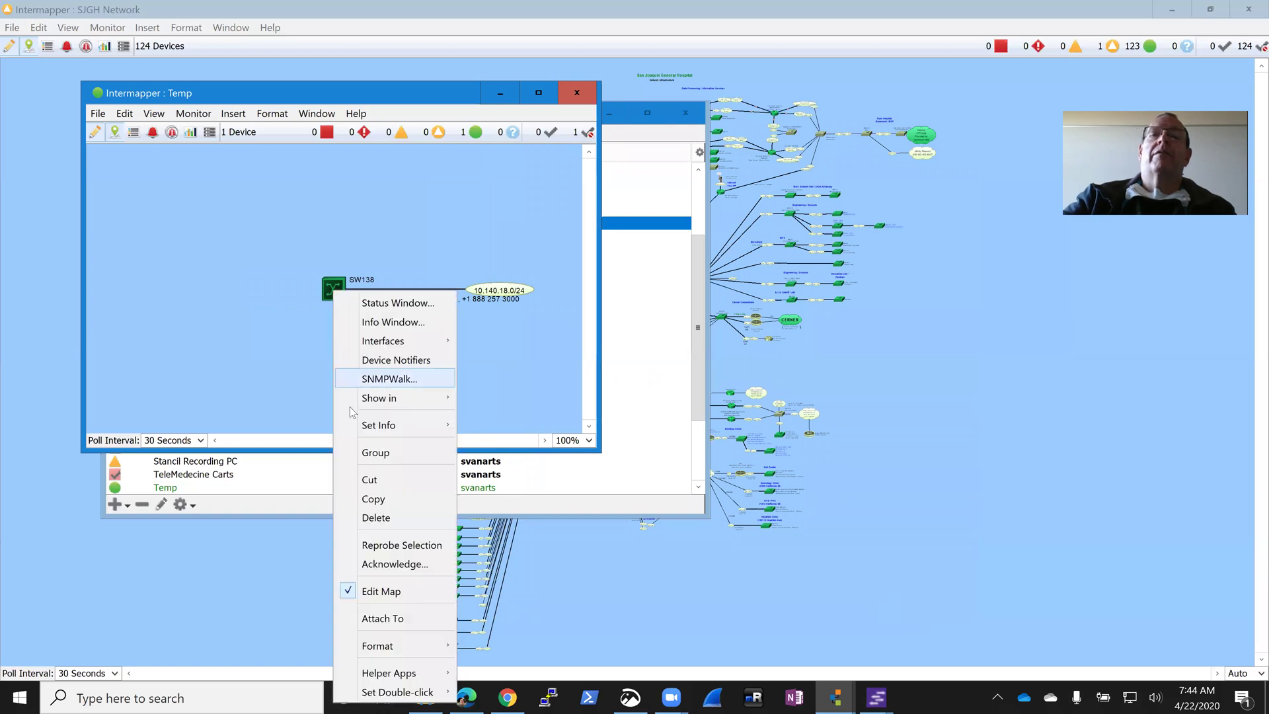
click(390, 647)
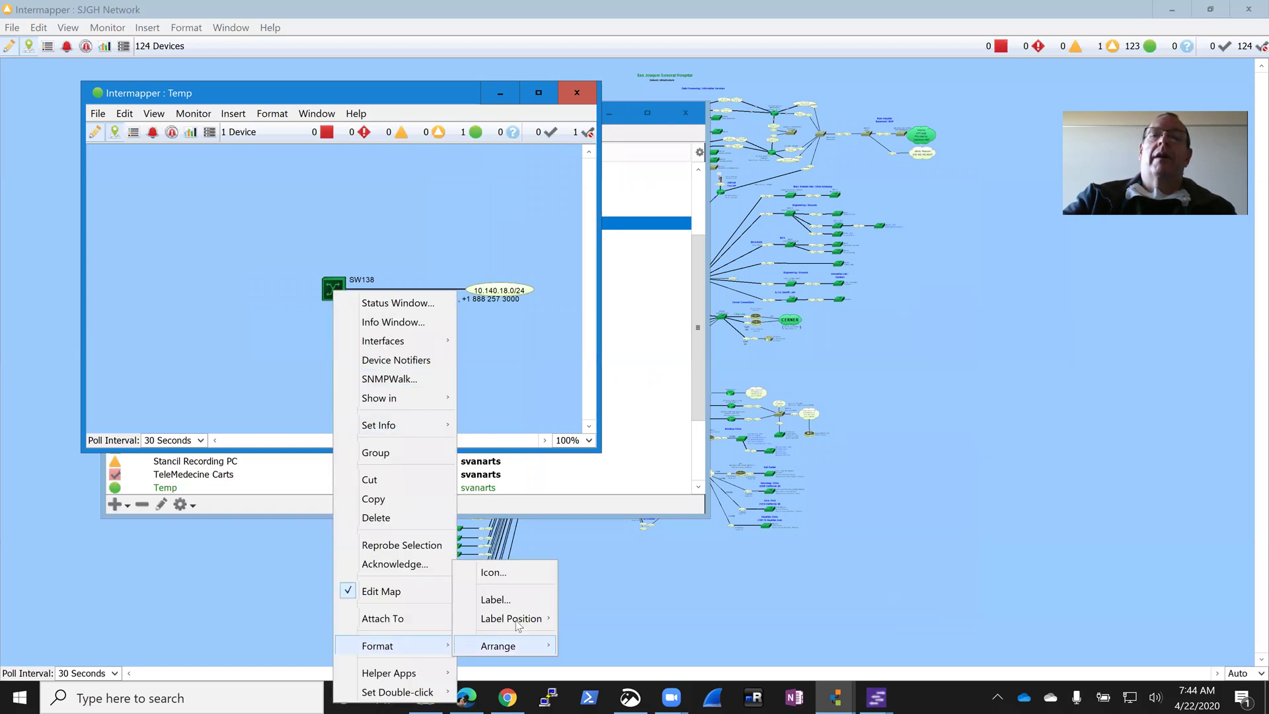
click(534, 594)
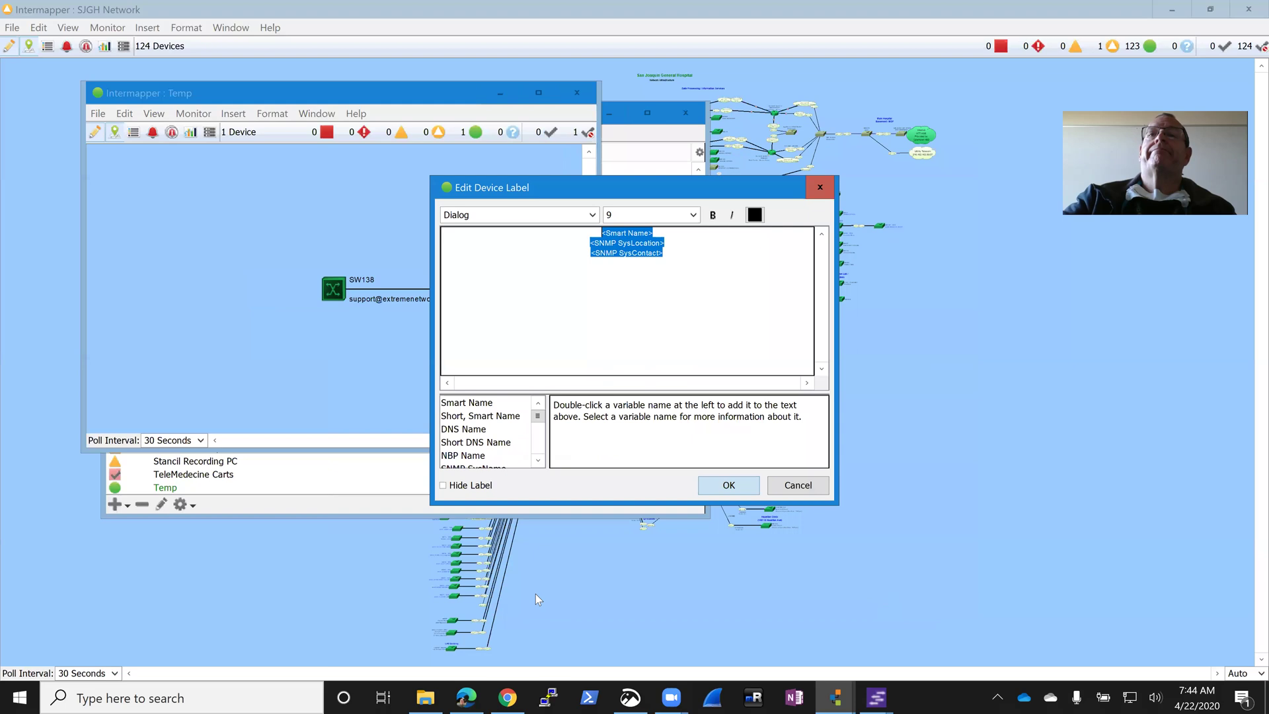
click(728, 487)
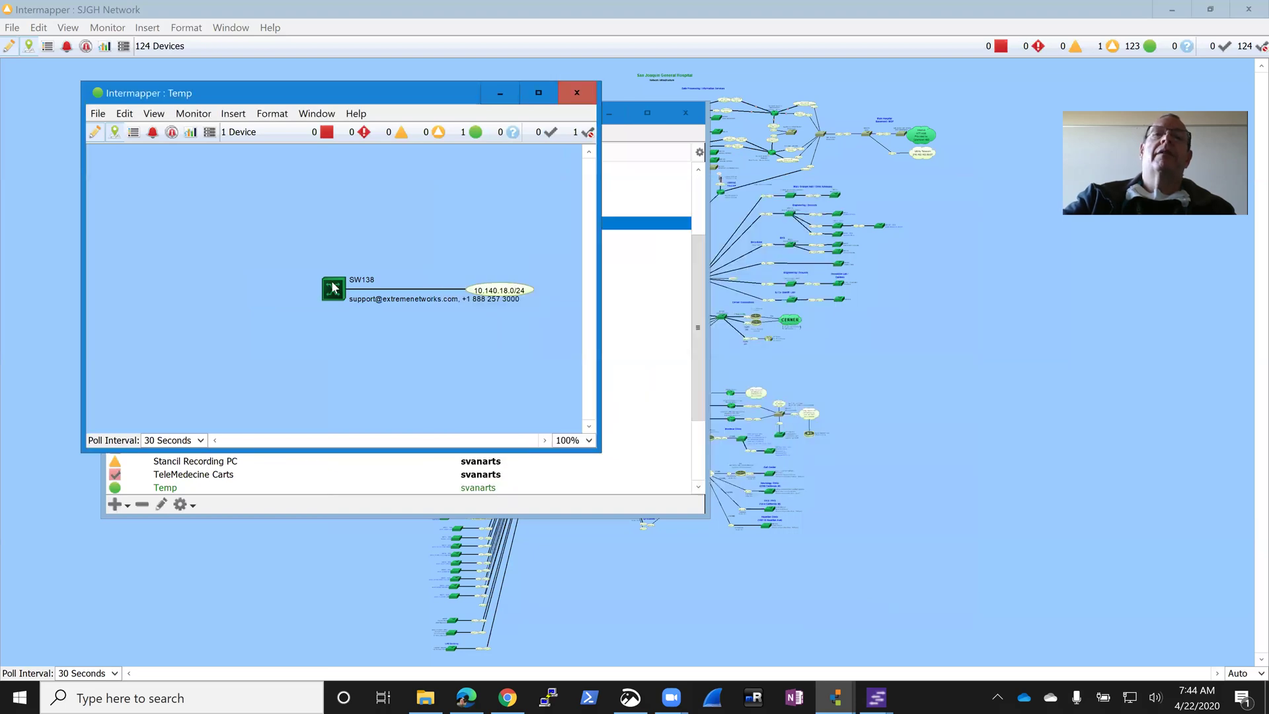
- Change SW138's icon to Workgroup Switch.png from the Cisco Icons Voi-Wor-32 set
right_click(332, 287)
mouse_move(388, 640)
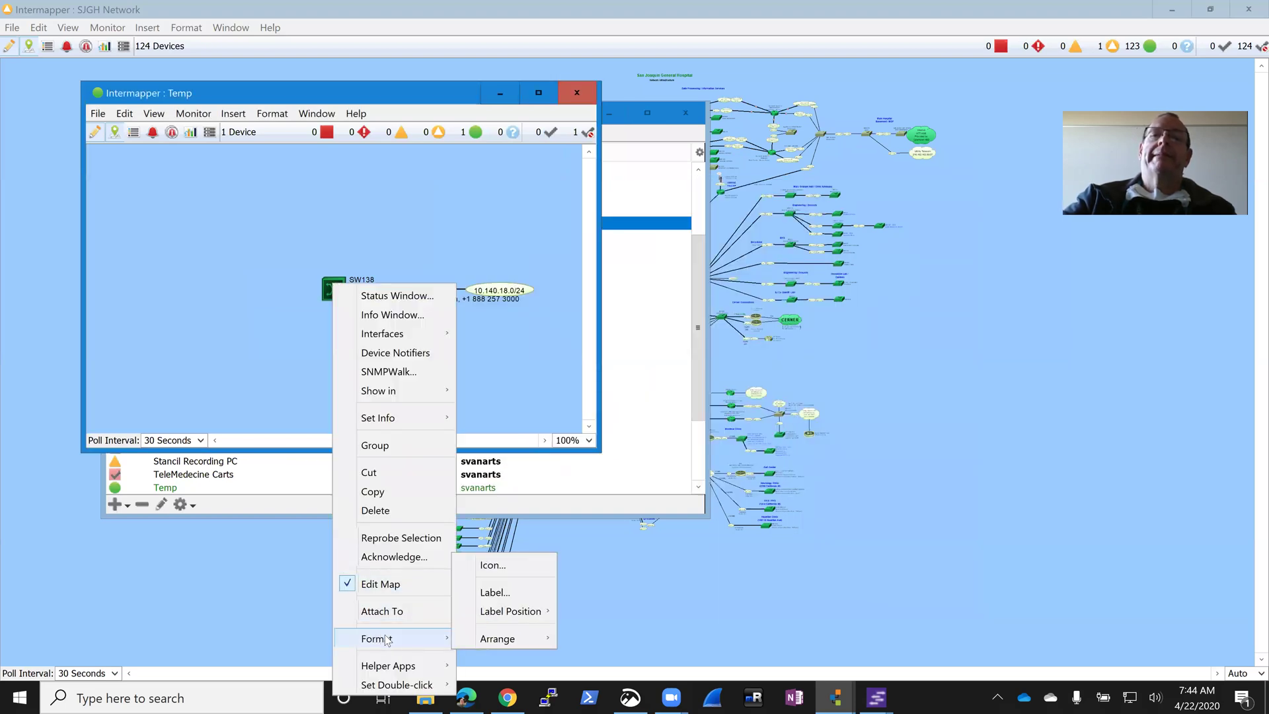
click(529, 566)
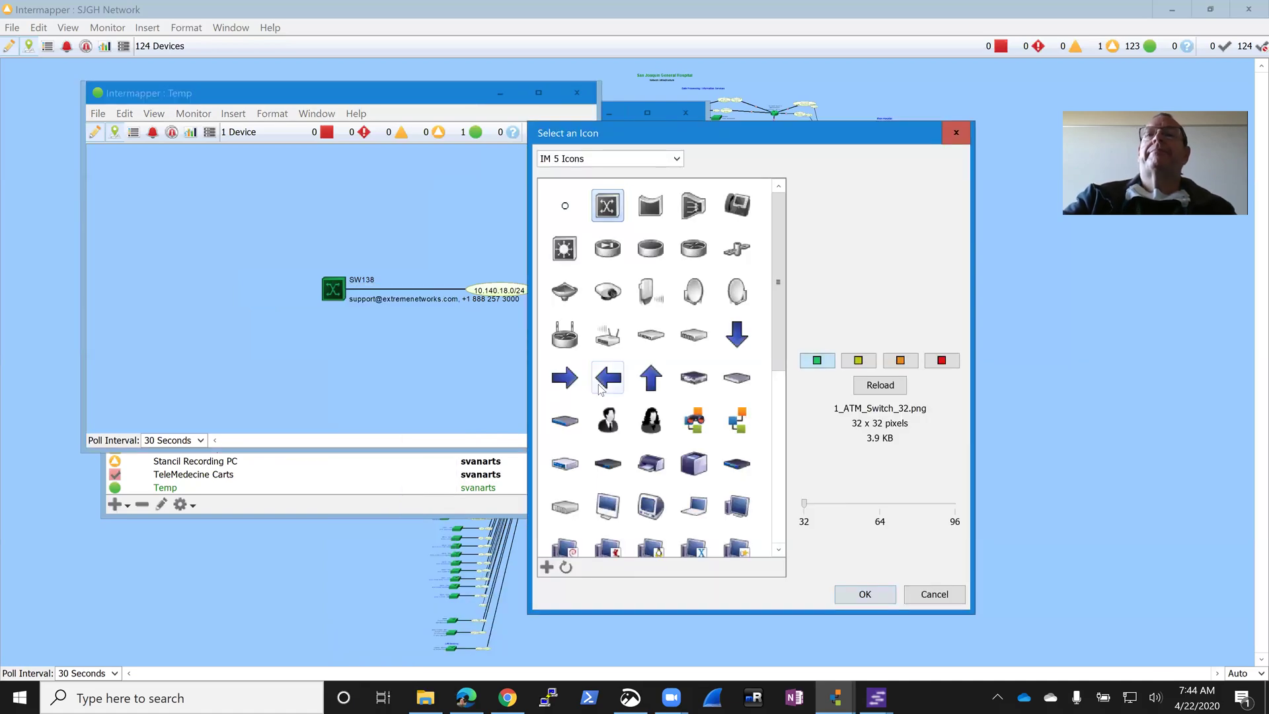
click(678, 159)
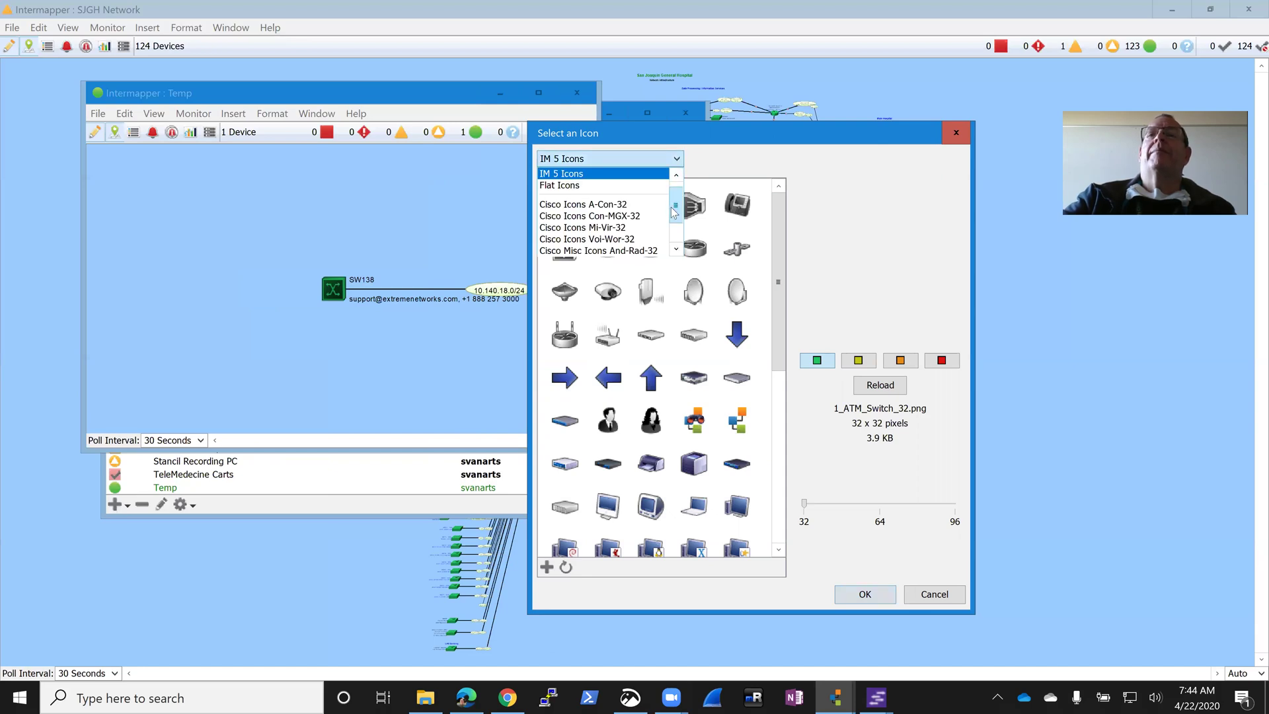
click(594, 186)
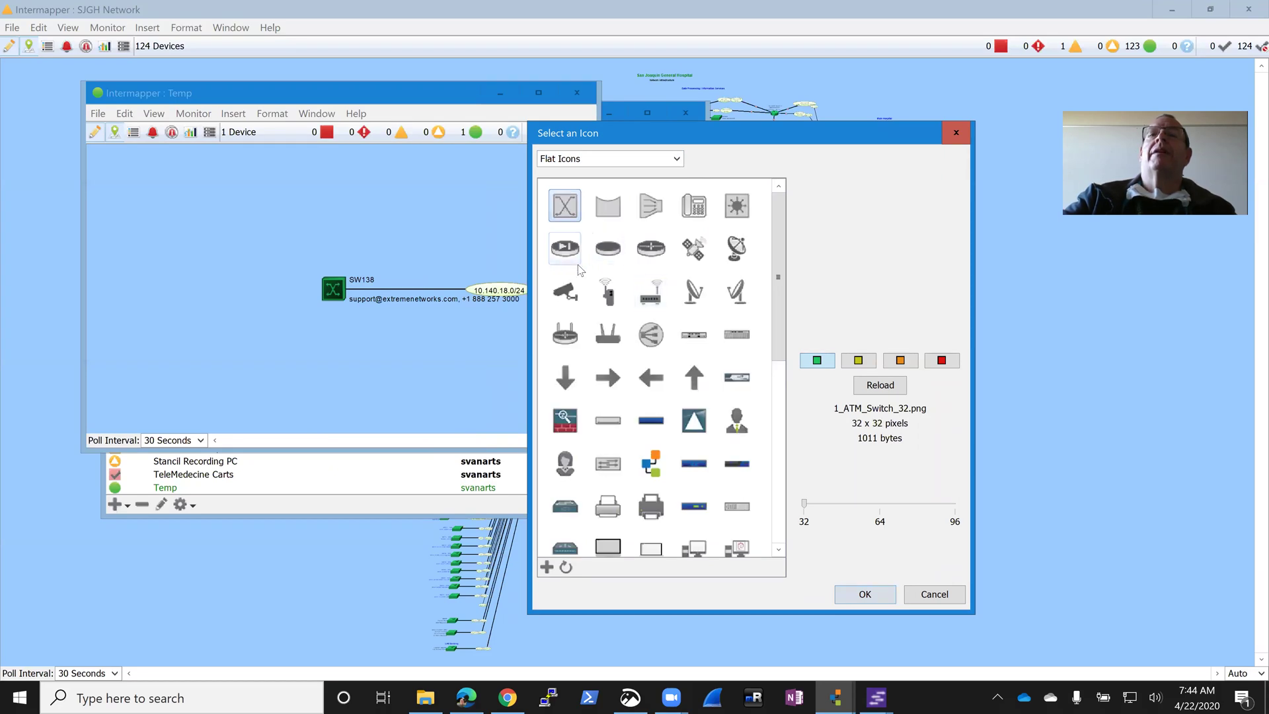
click(678, 160)
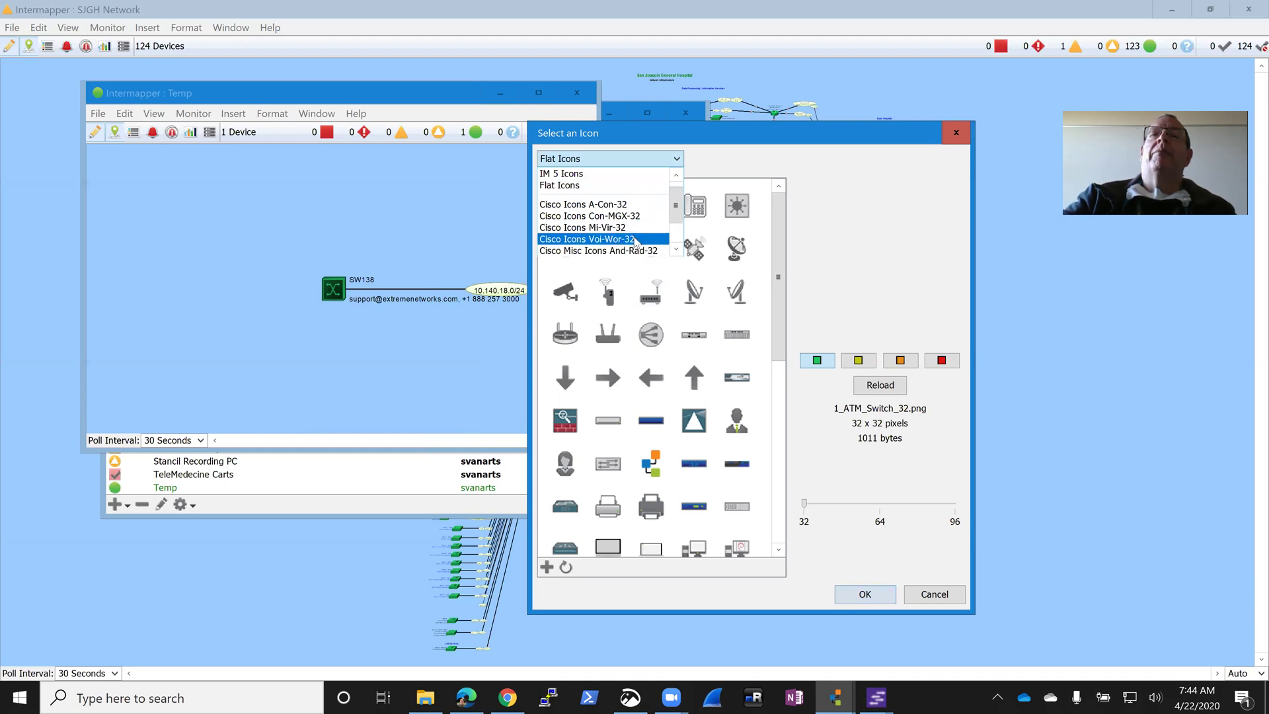
click(634, 239)
click(610, 357)
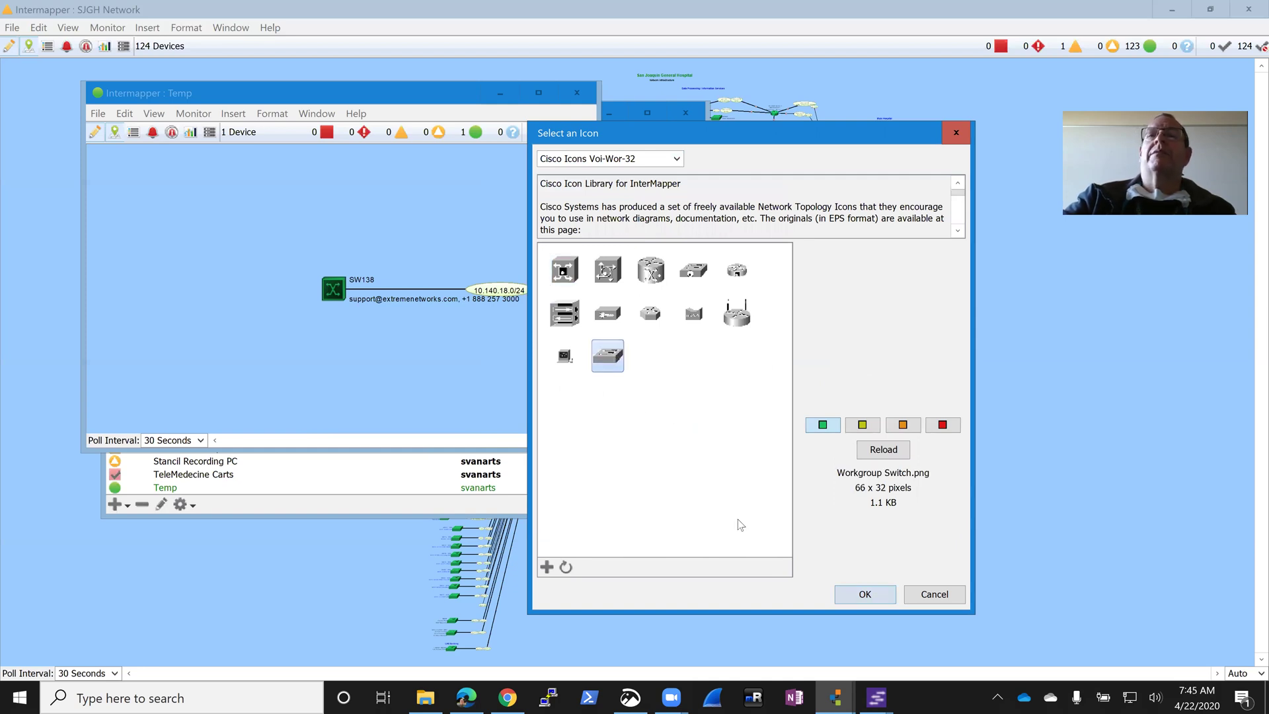
click(868, 593)
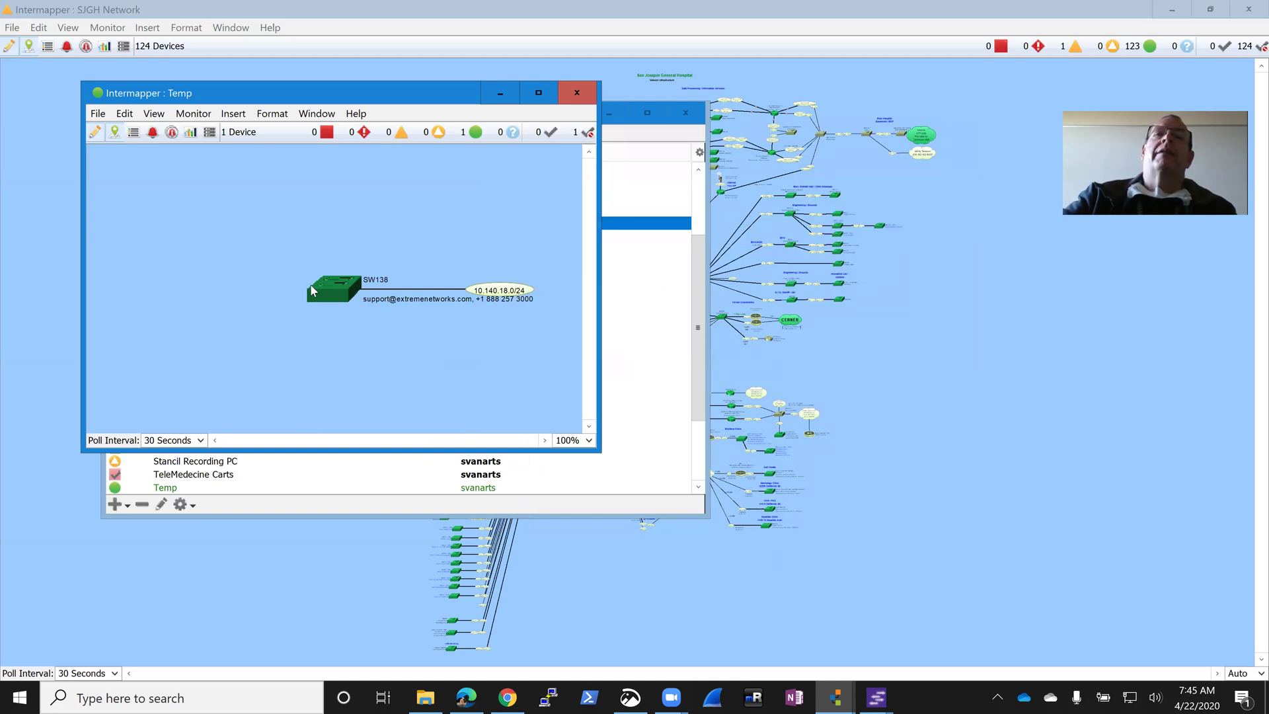
- Remove the SNMP SysLocation and SNMP SysContact lines from SW138's label, keeping only the Smart Name
right_click(344, 293)
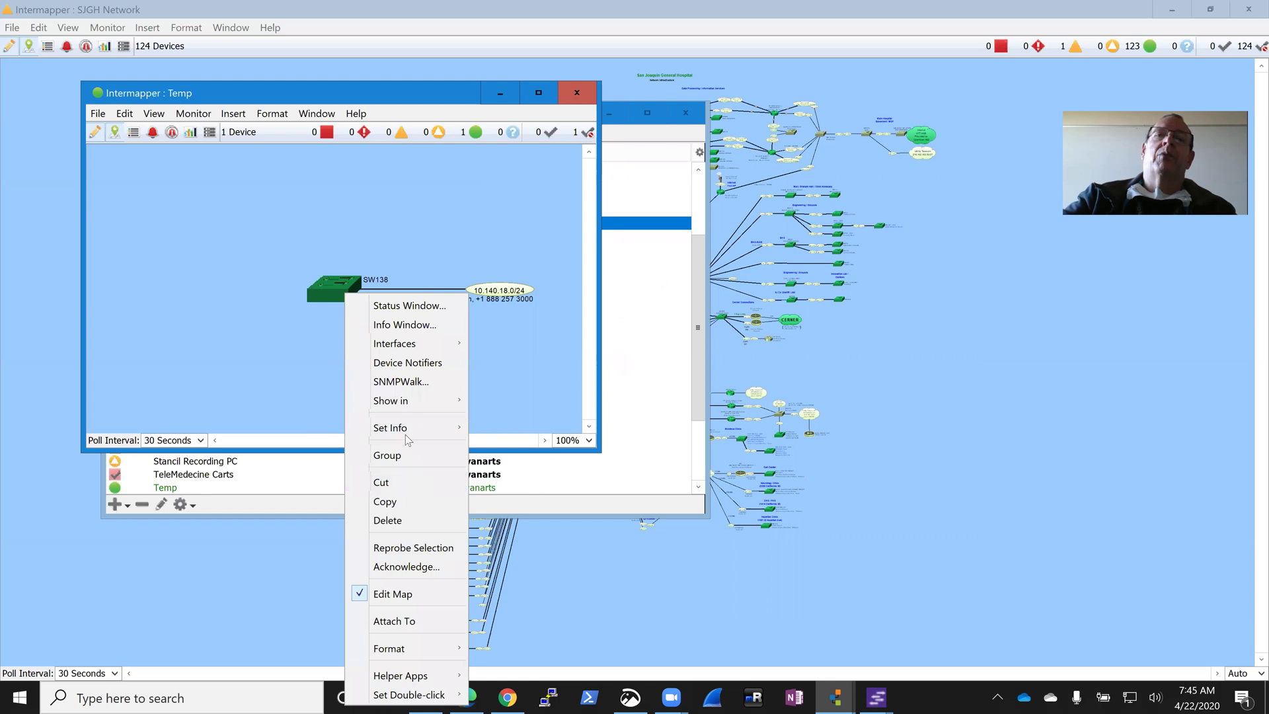
mouse_move(429, 651)
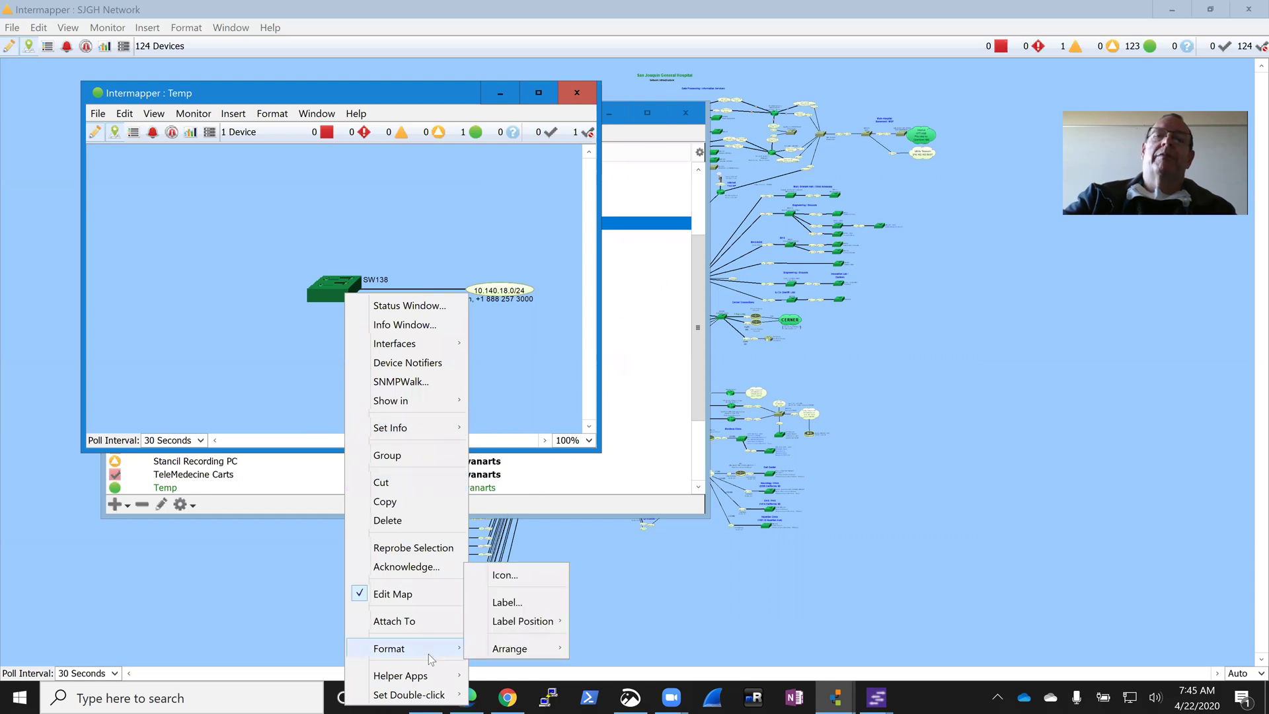
click(526, 605)
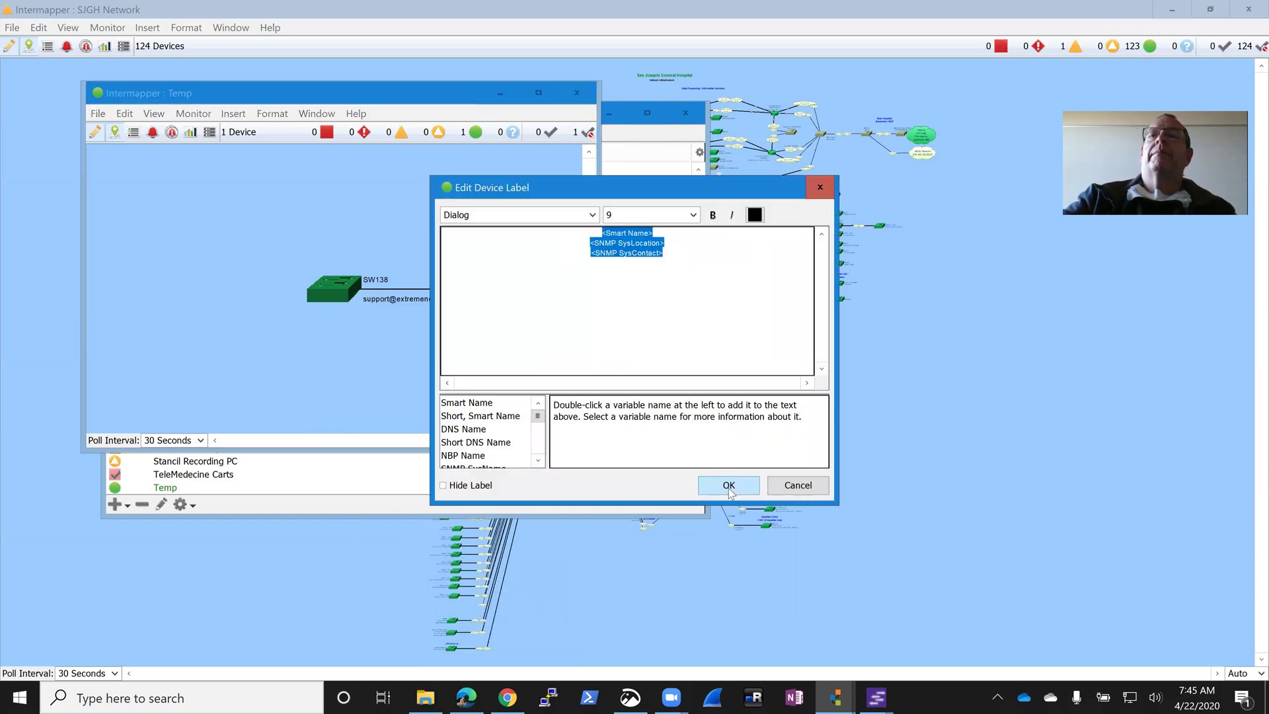
click(666, 258)
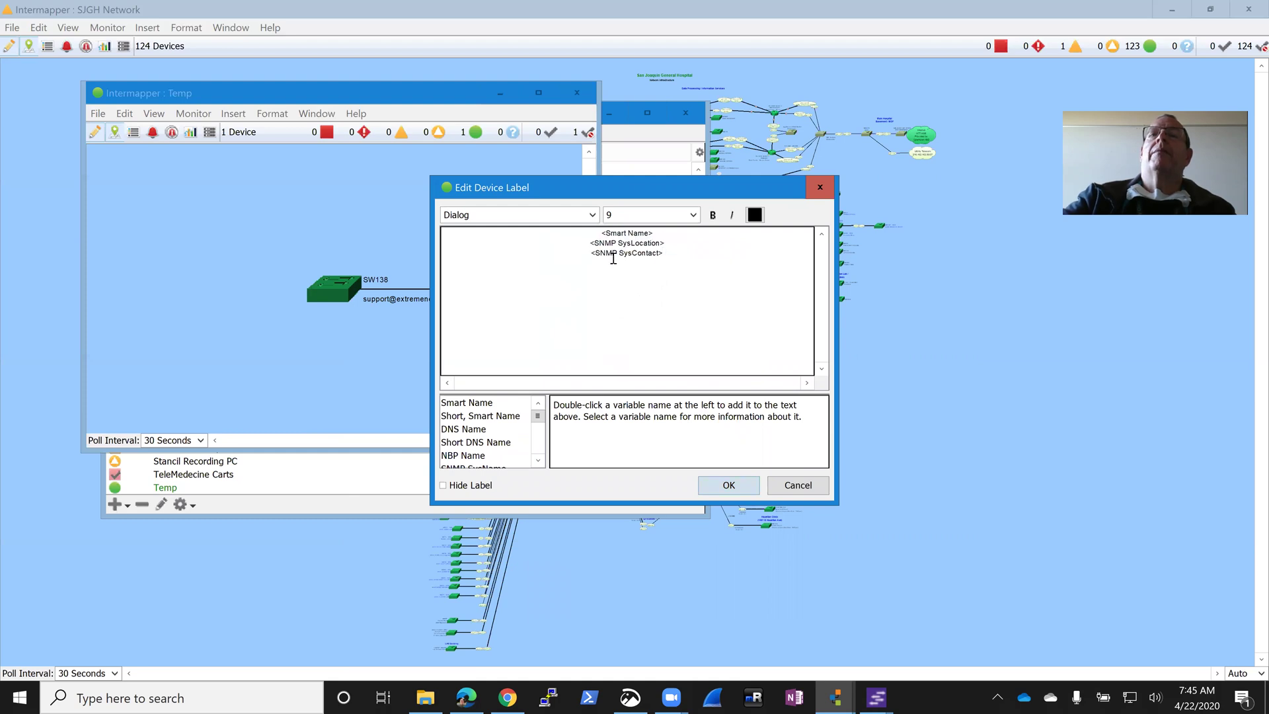
shift+click(576, 242)
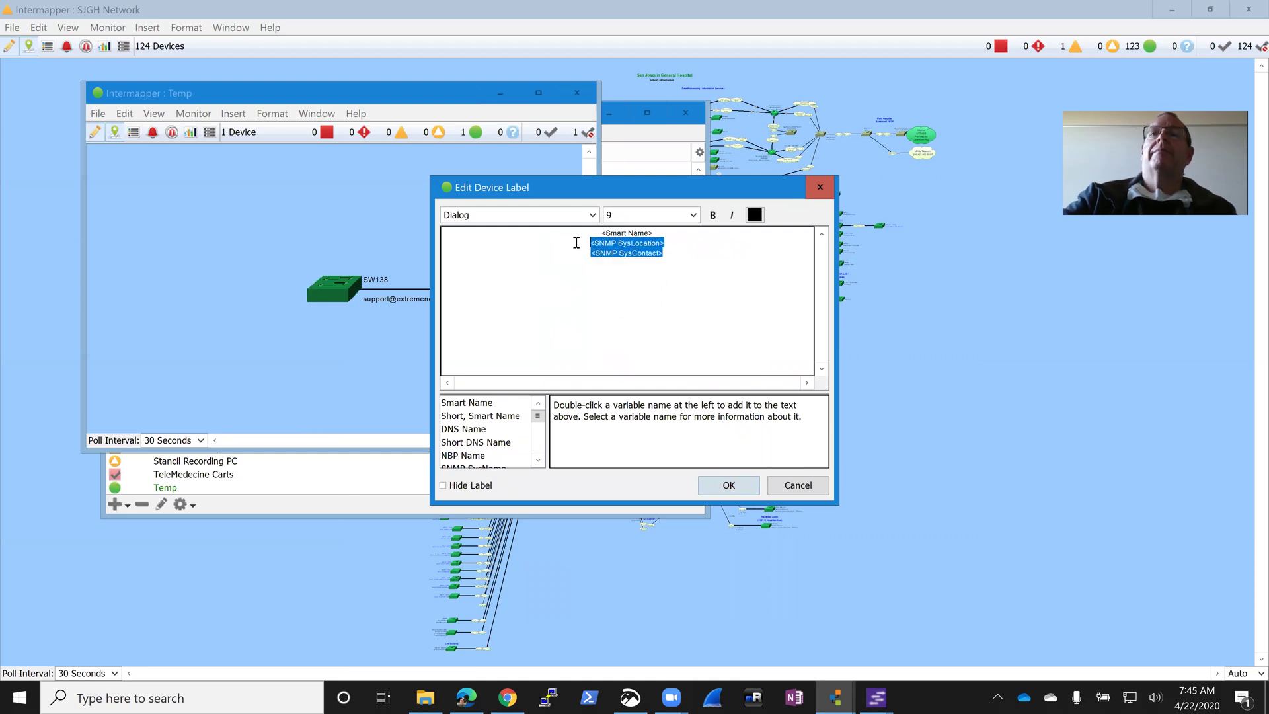
key(Delete)
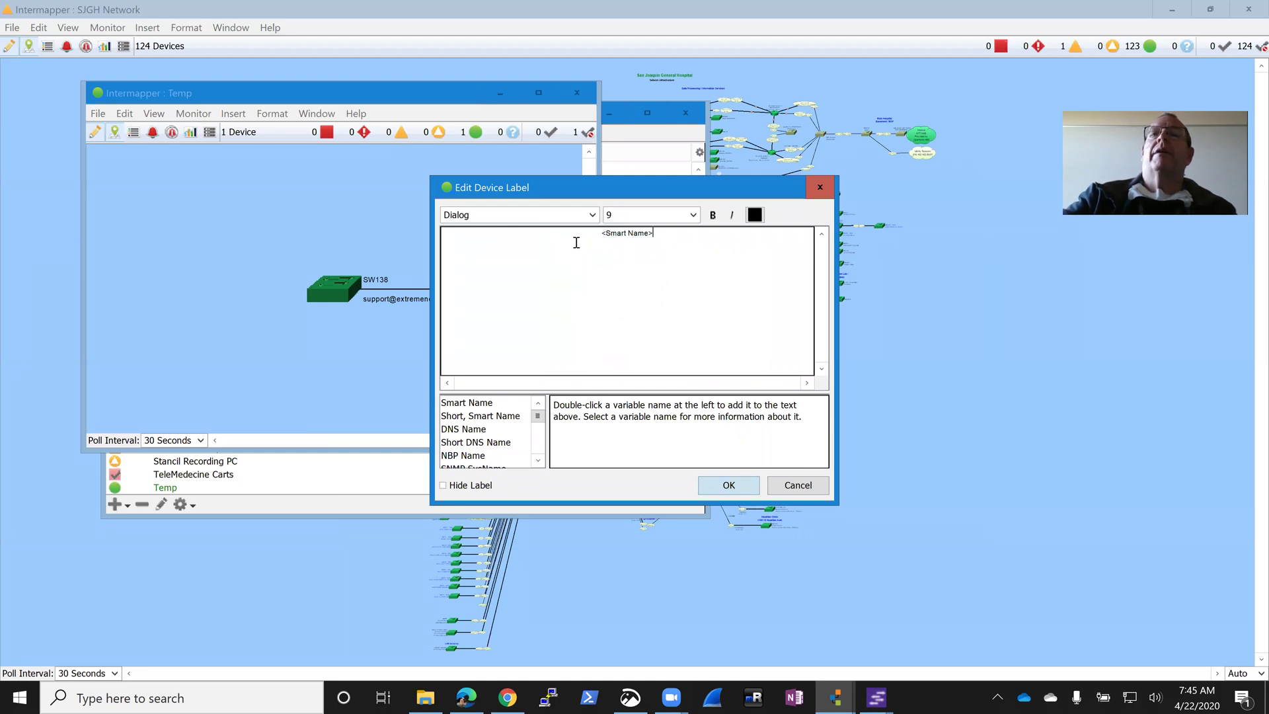
click(742, 487)
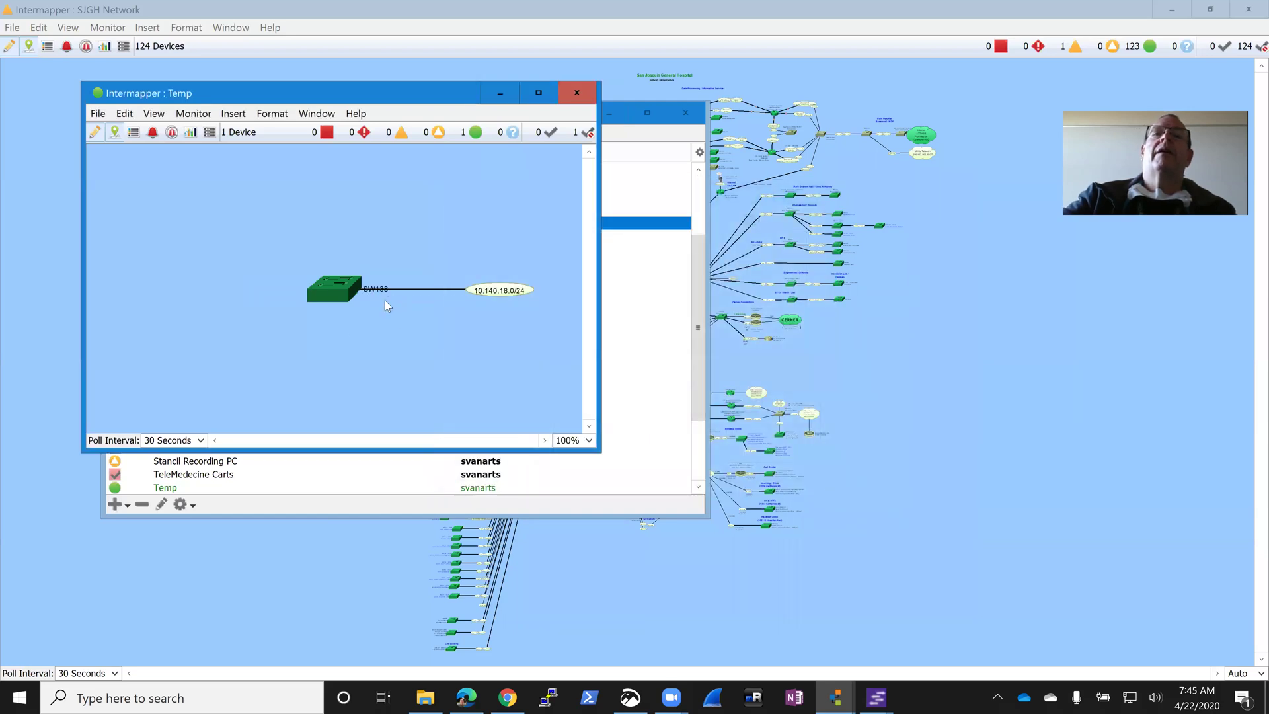
- Set SW138's label position to Left of its icon
right_click(333, 291)
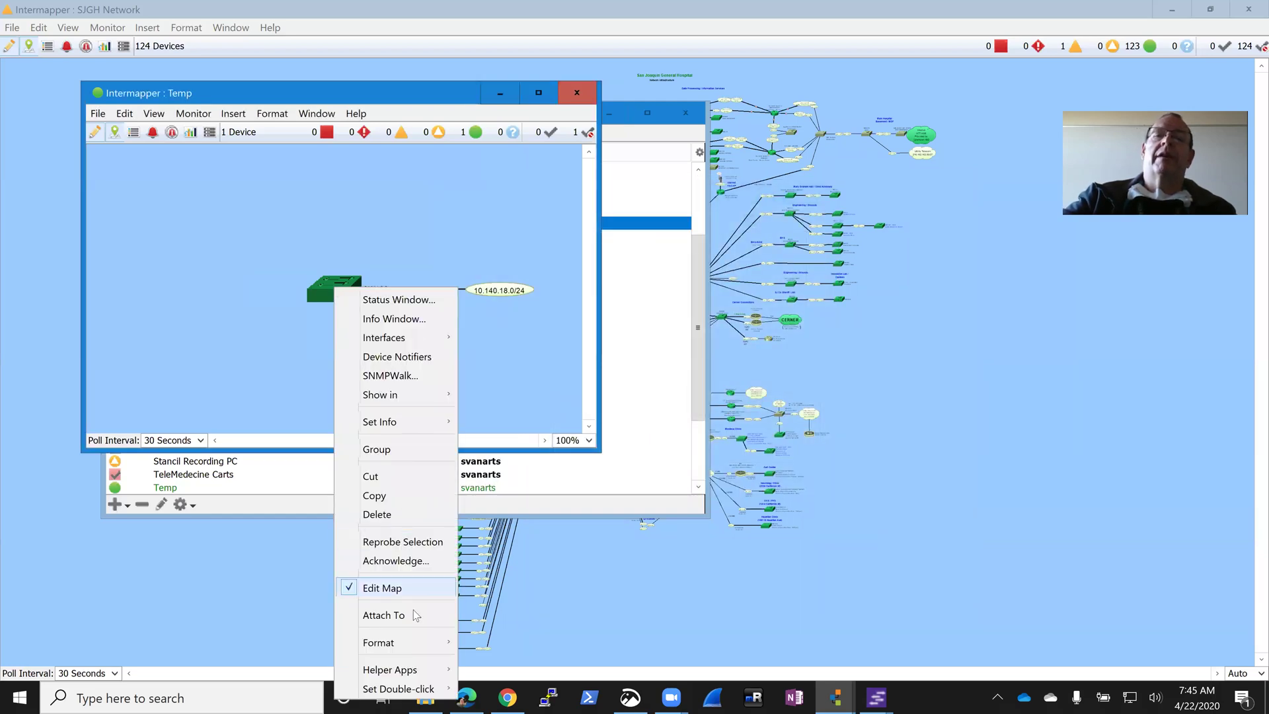
mouse_move(414, 641)
mouse_move(516, 618)
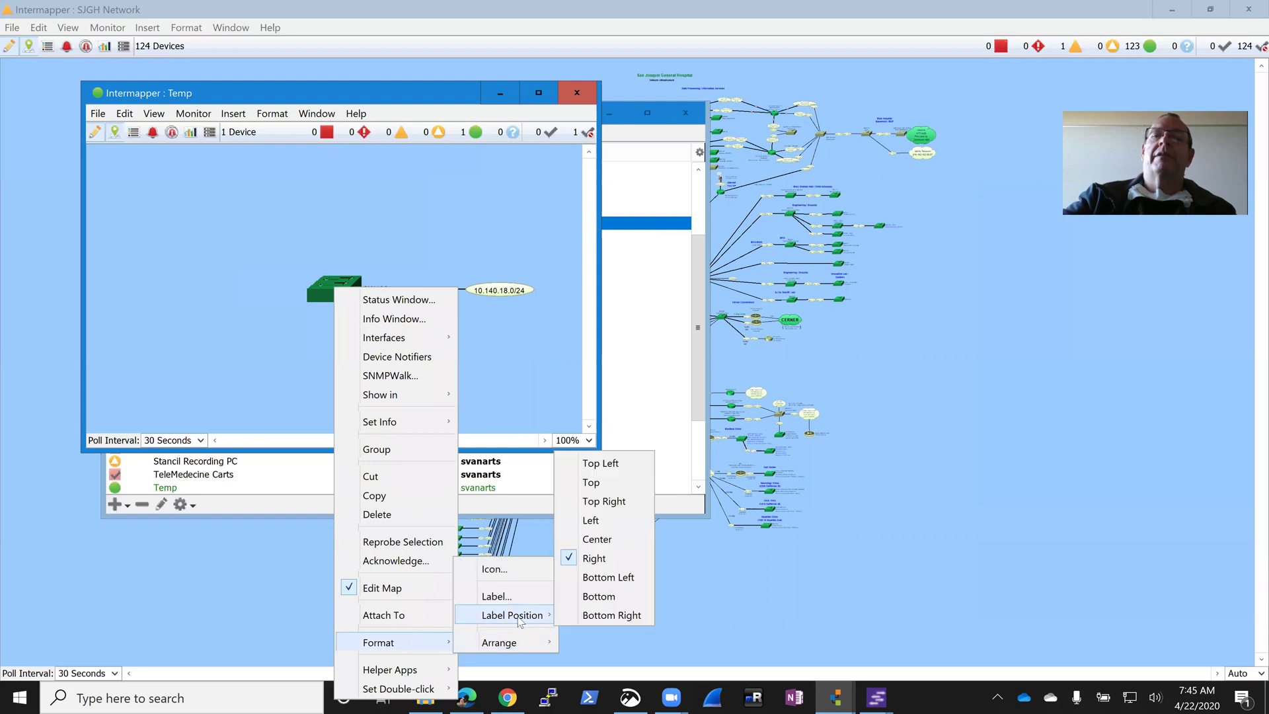
click(625, 523)
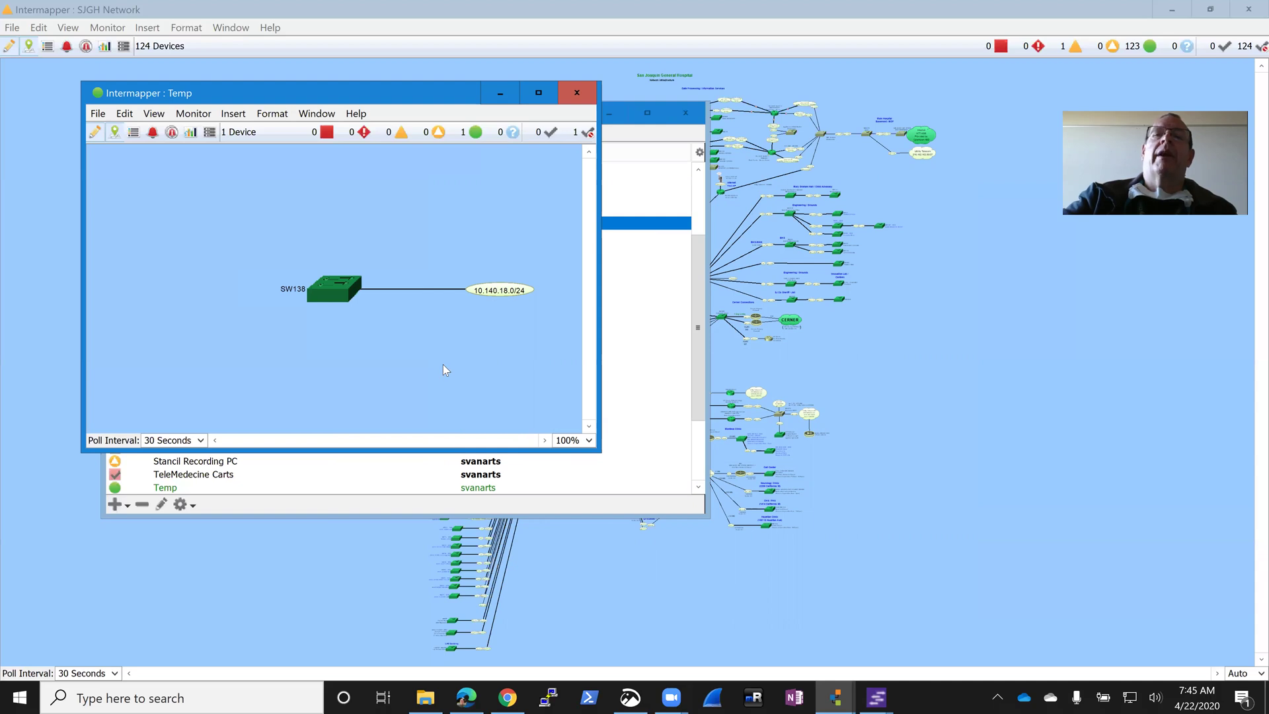
- Reposition the 10.140.18.0/24 network oval slightly closer to SW138 and roughly level with the switch
drag(502, 294, 486, 239)
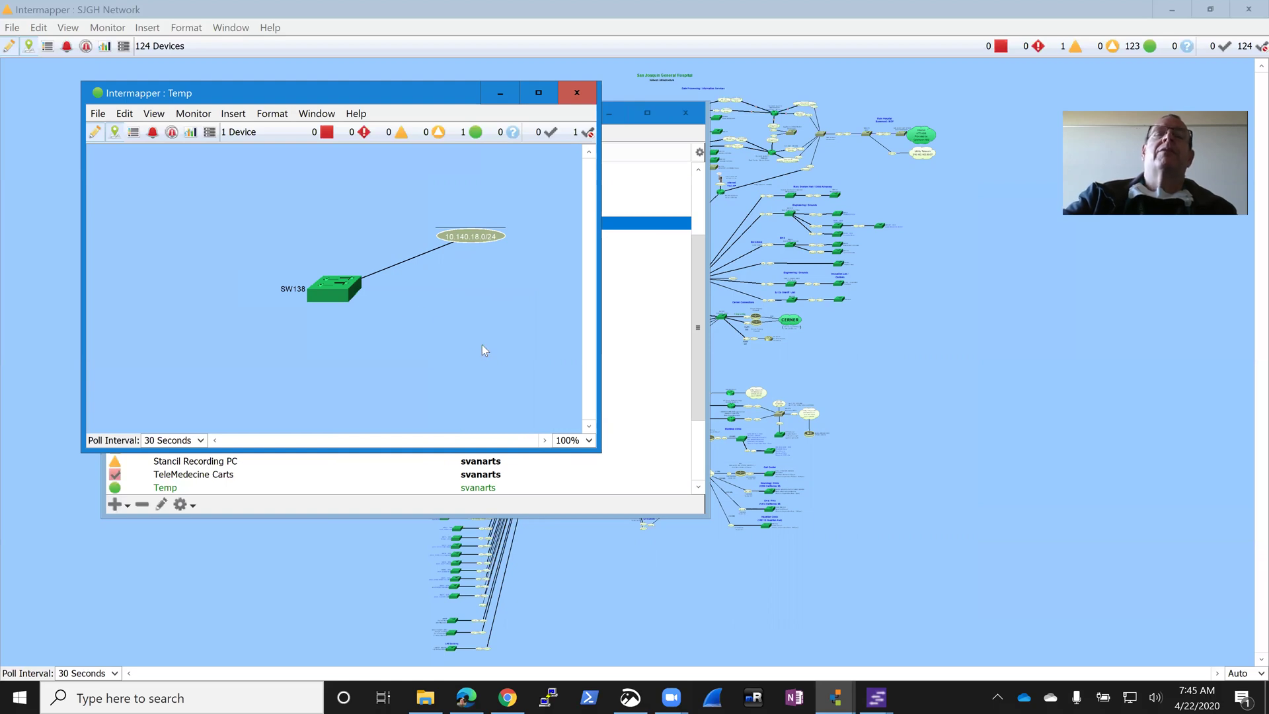
right_click(336, 298)
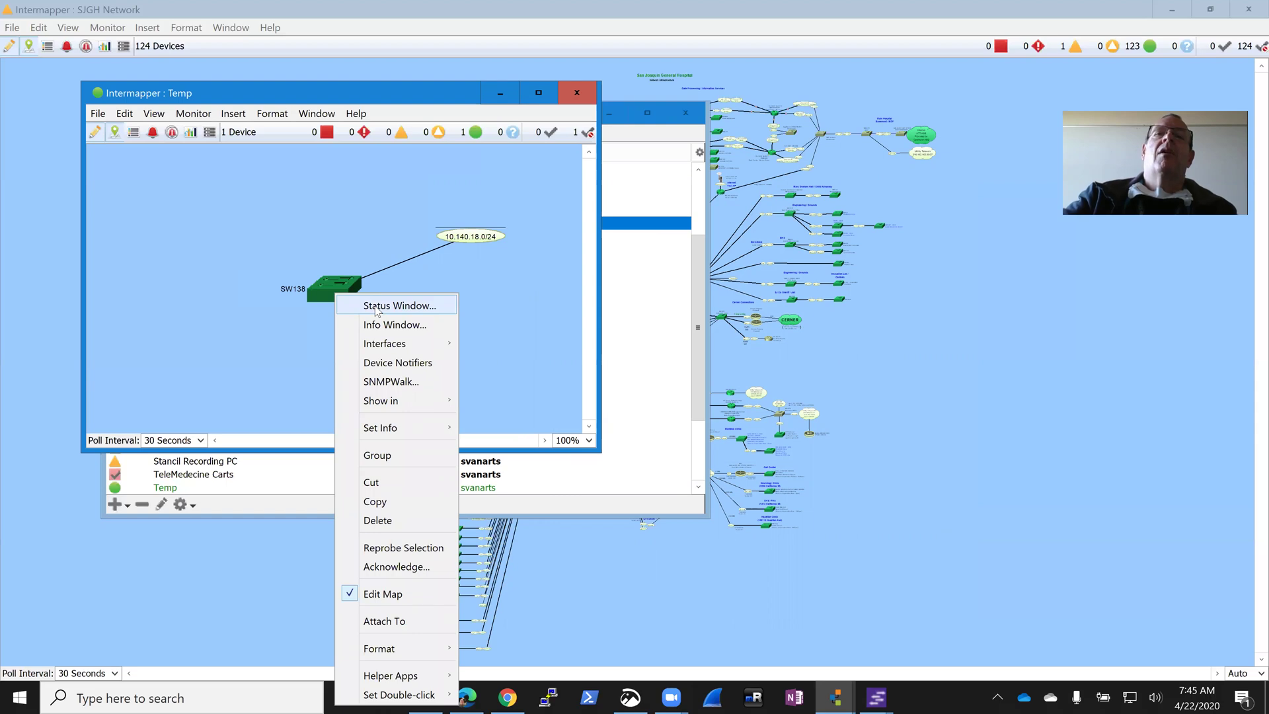
click(489, 258)
drag(476, 241, 471, 286)
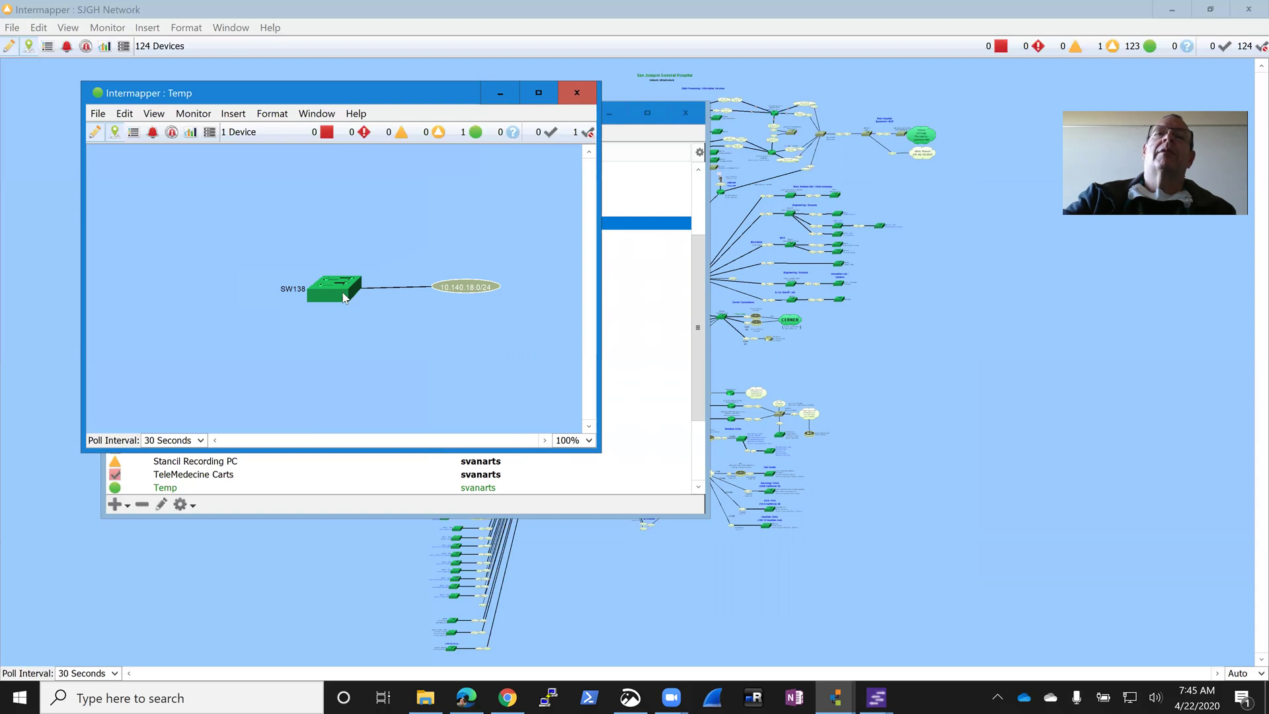
- Display the unnumbered interfaces of SW138 through its interfaces window, and close the window
right_click(353, 277)
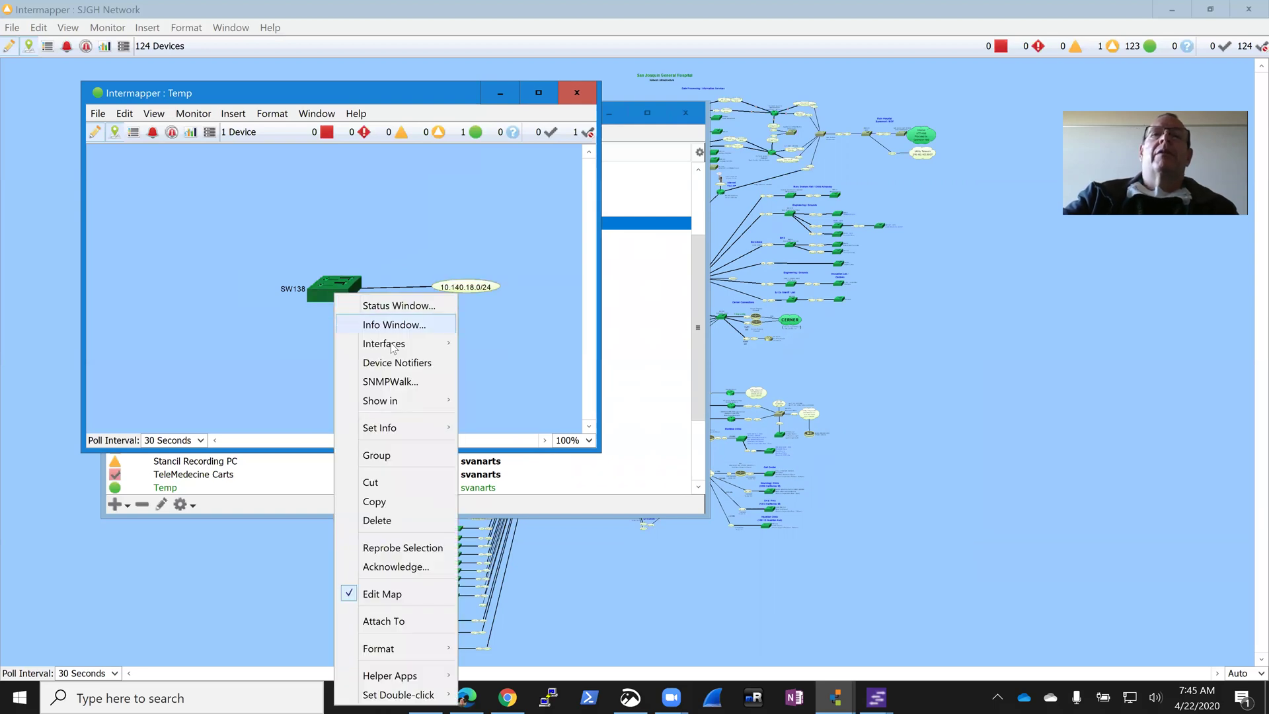
mouse_move(394, 345)
click(500, 344)
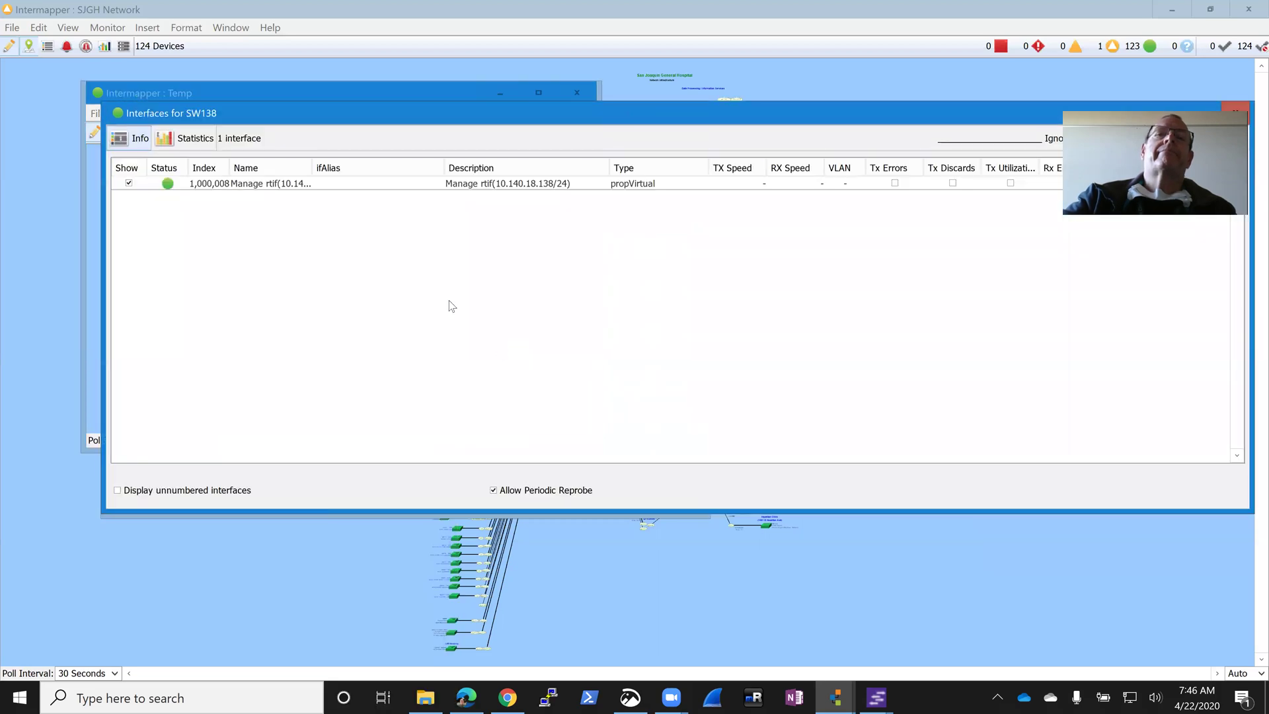
click(118, 490)
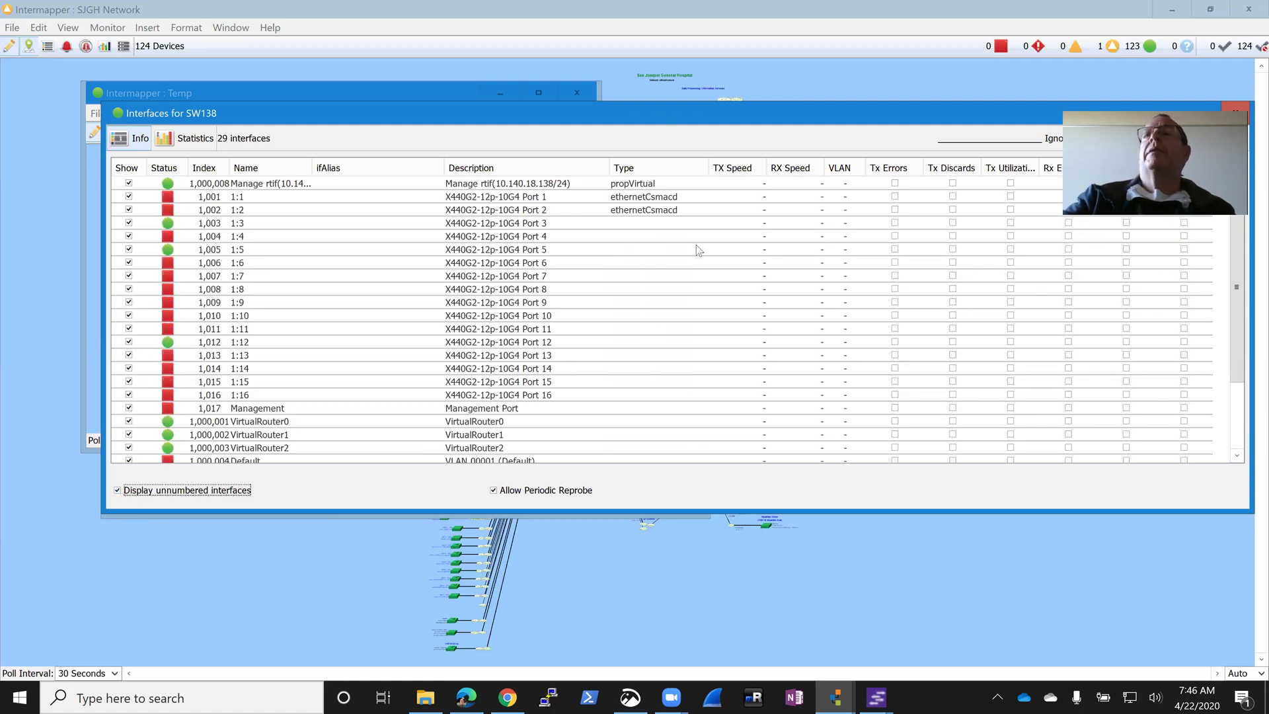
click(1233, 109)
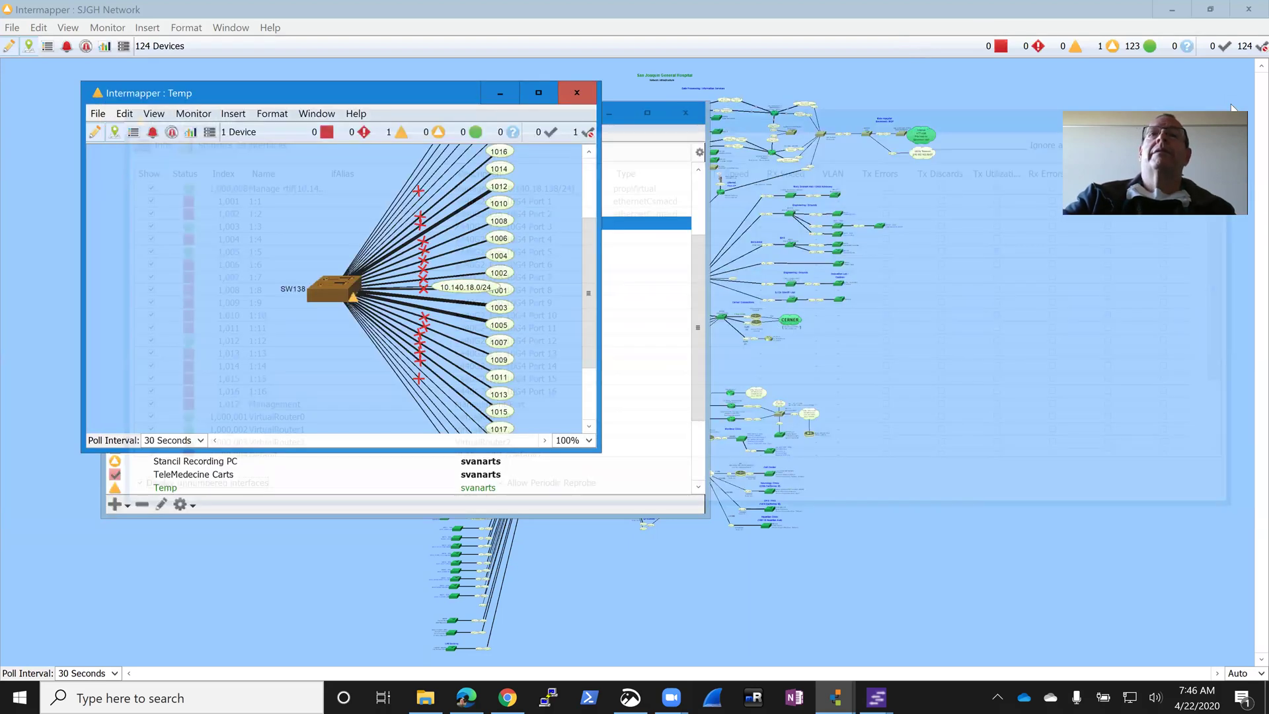
- Maximize the Temp map and check SW138's status window for the reason behind its warning, closing the window after reading
click(538, 94)
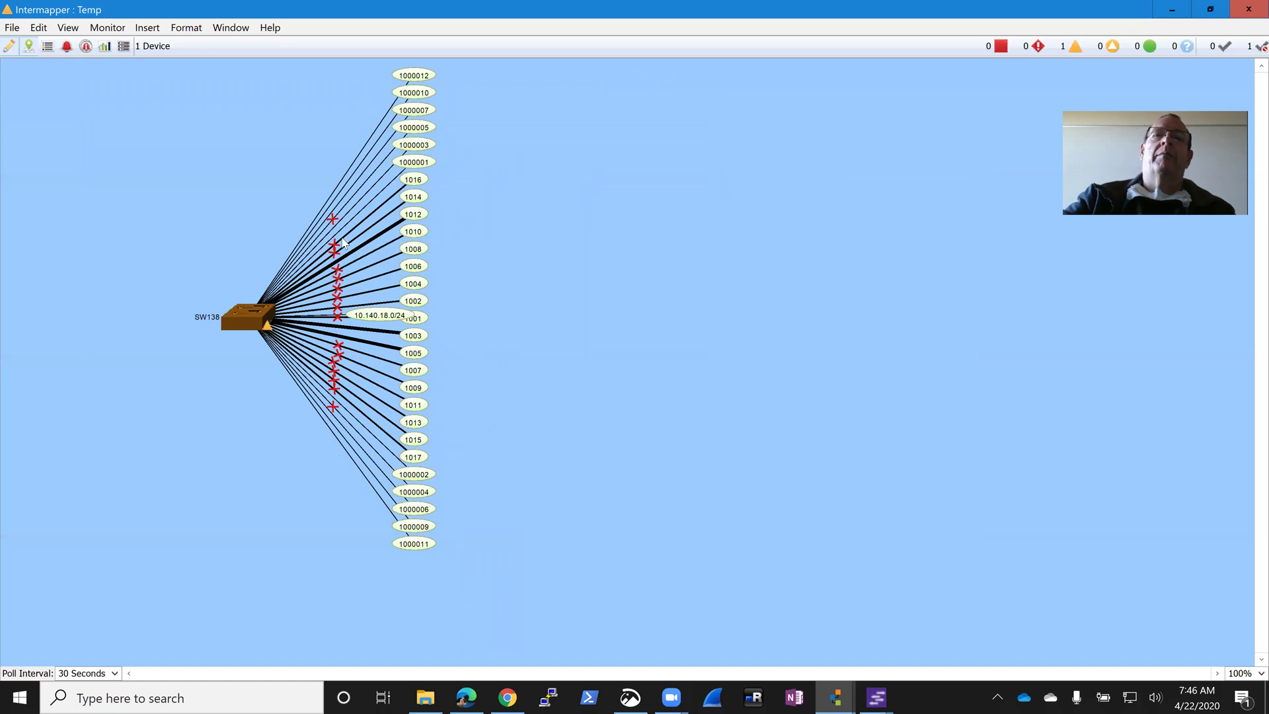
right_click(244, 328)
click(271, 311)
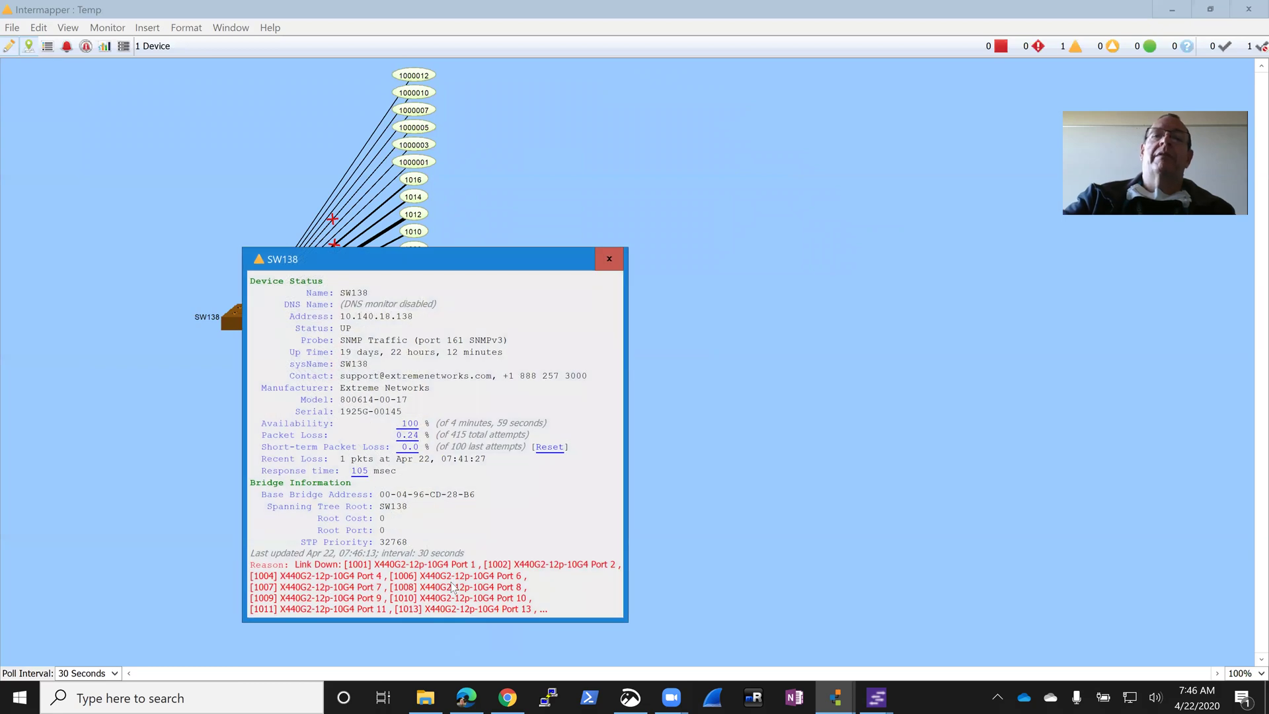
click(609, 258)
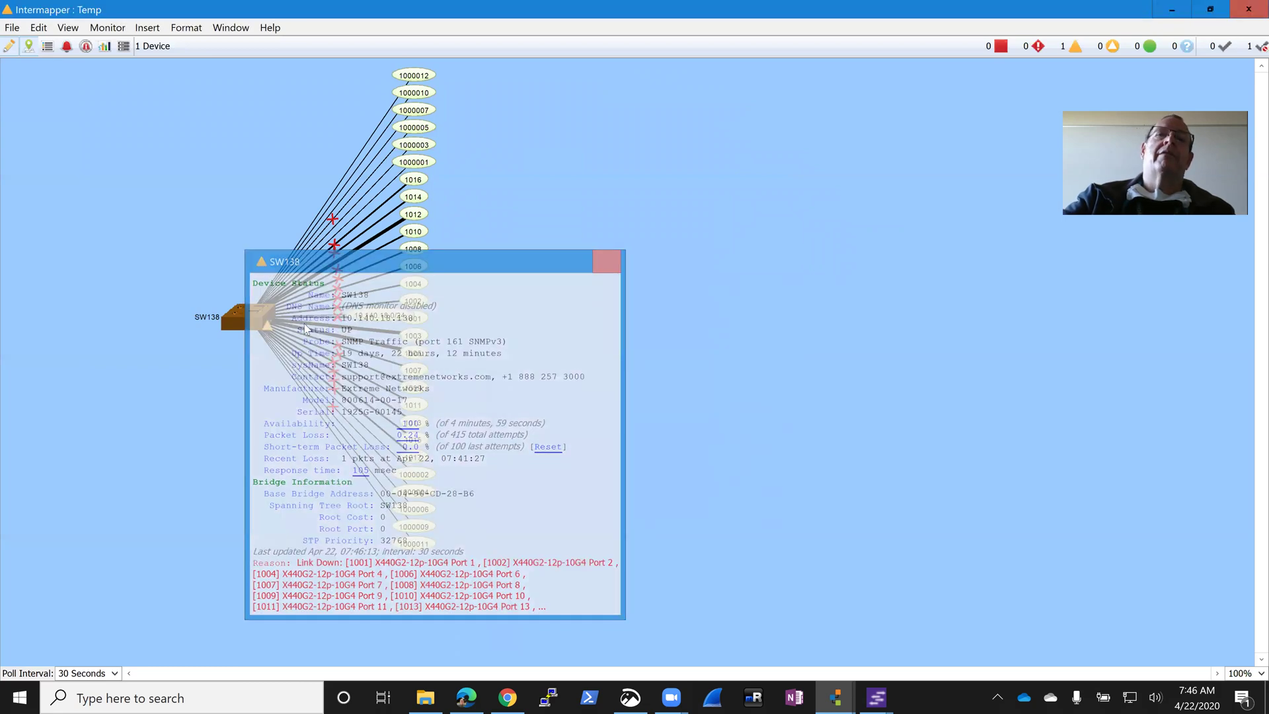
- Open SW138's interfaces window and hide the Manage rtif interface and ports 1:1 through 1:11 from the map
right_click(246, 303)
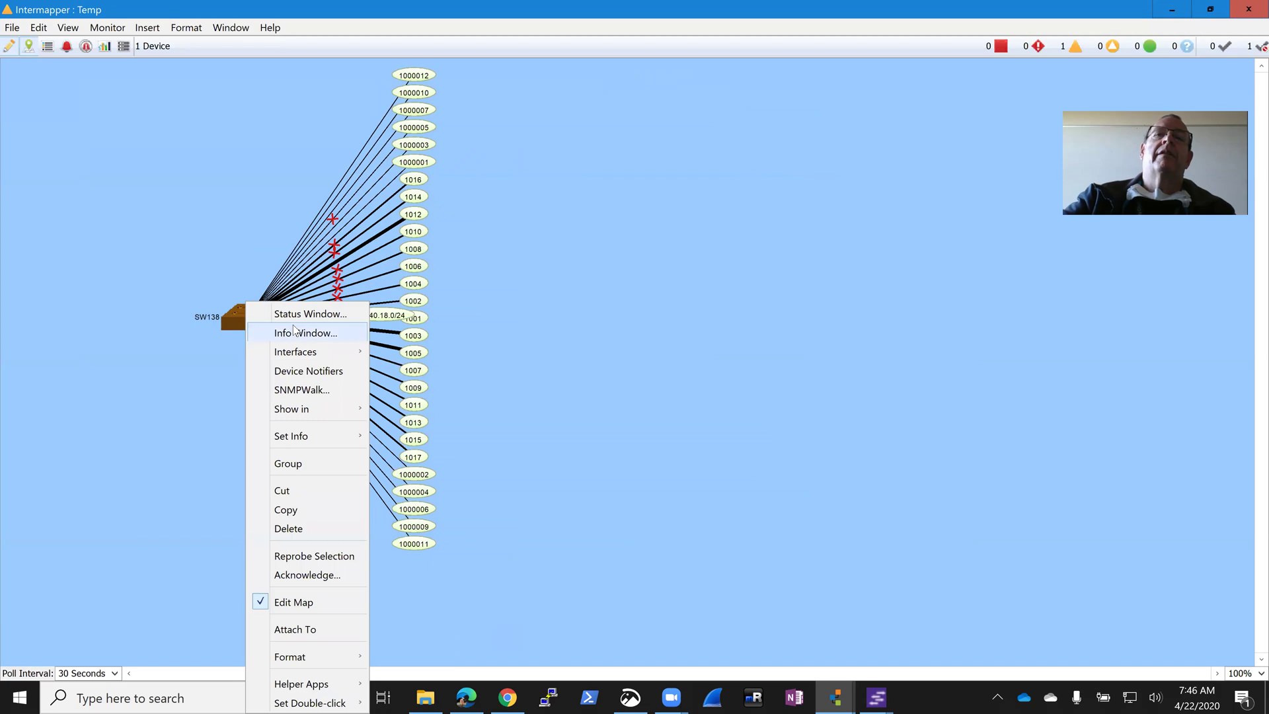
mouse_move(308, 358)
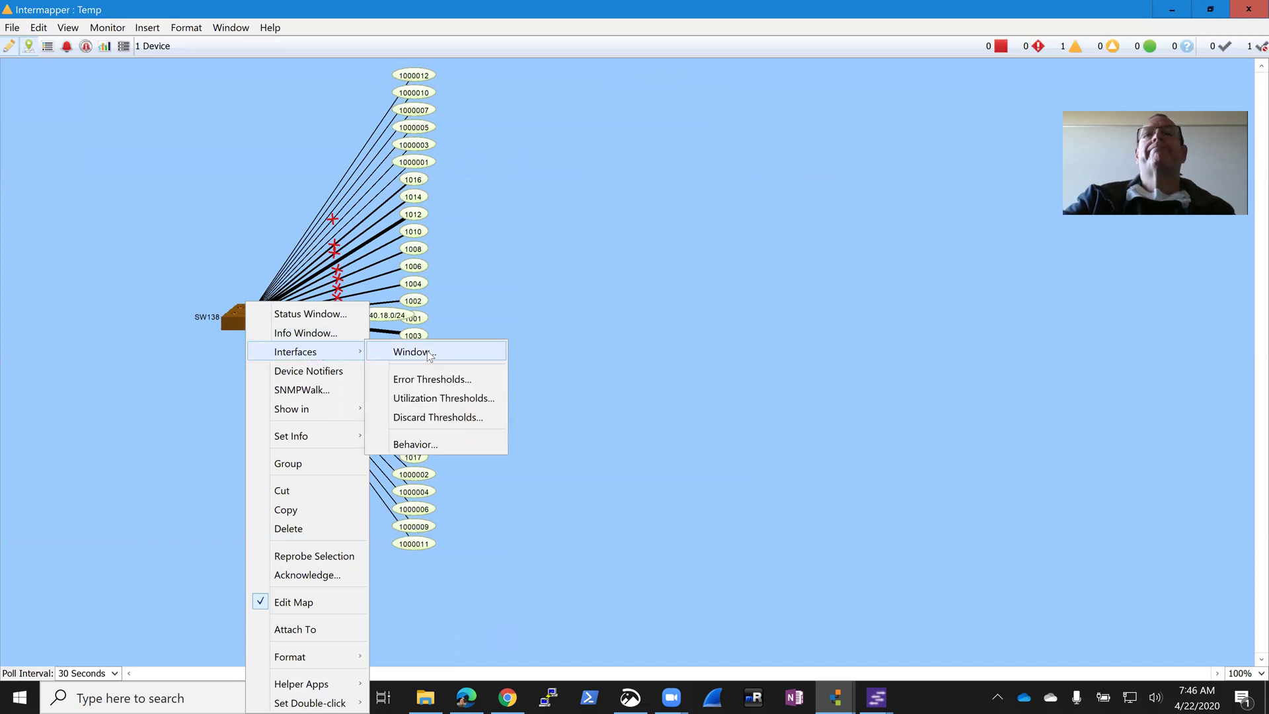
click(417, 350)
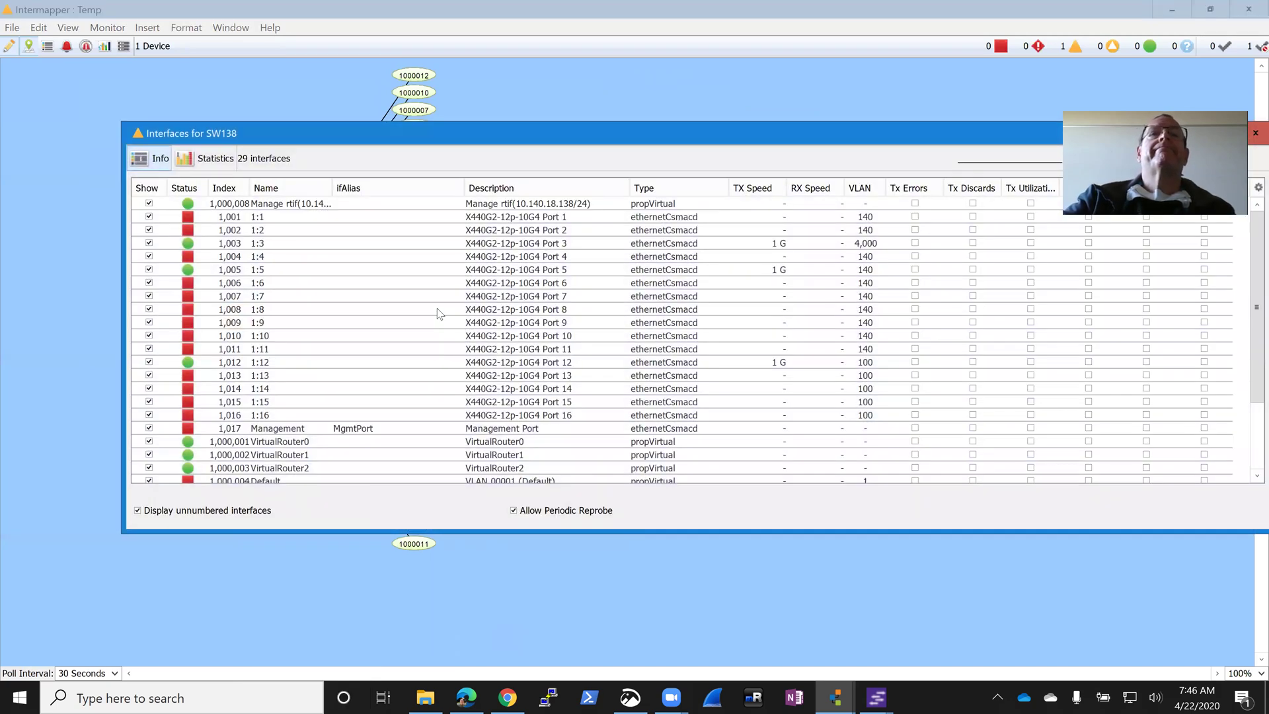
click(149, 204)
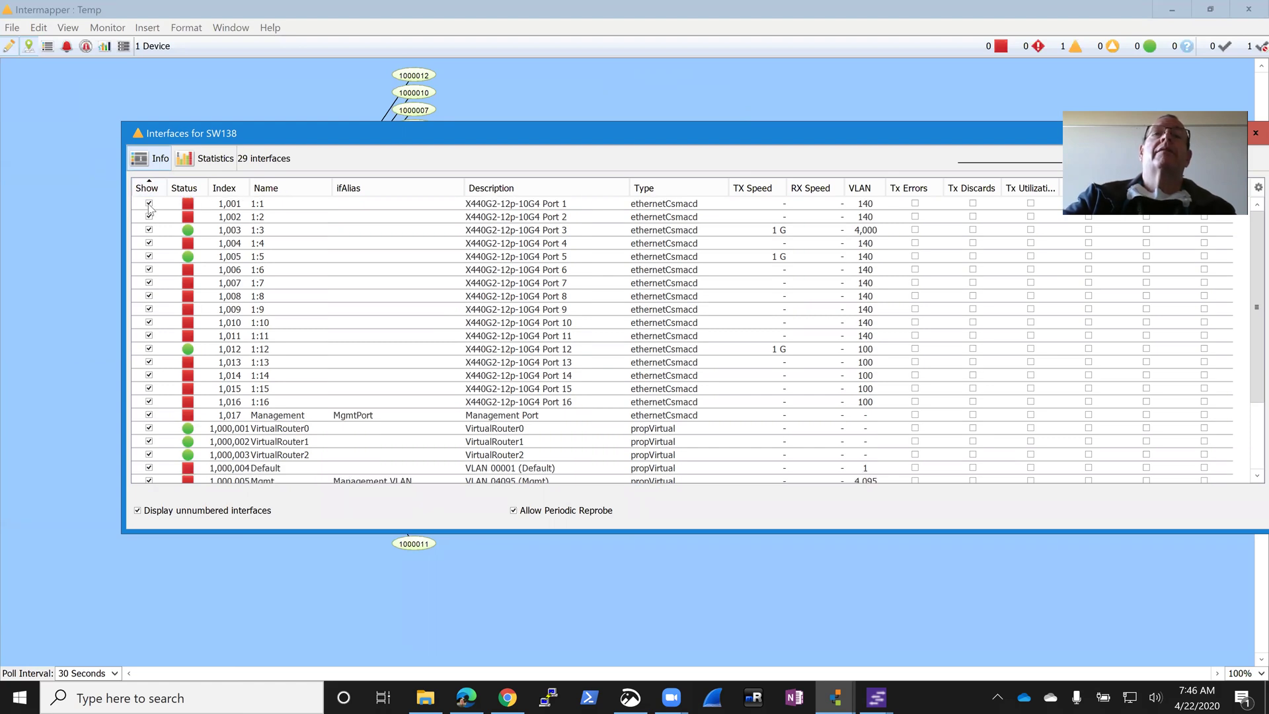
click(150, 203)
click(149, 204)
click(149, 204)
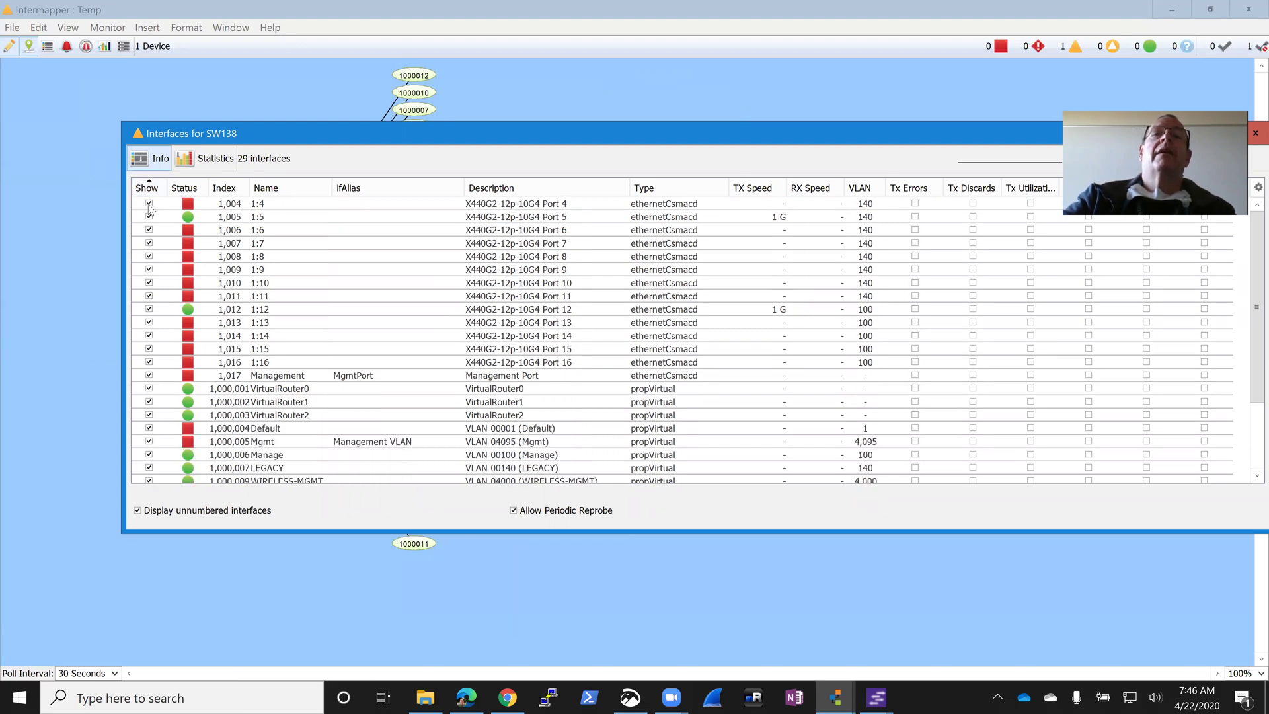
click(150, 204)
click(150, 203)
click(150, 204)
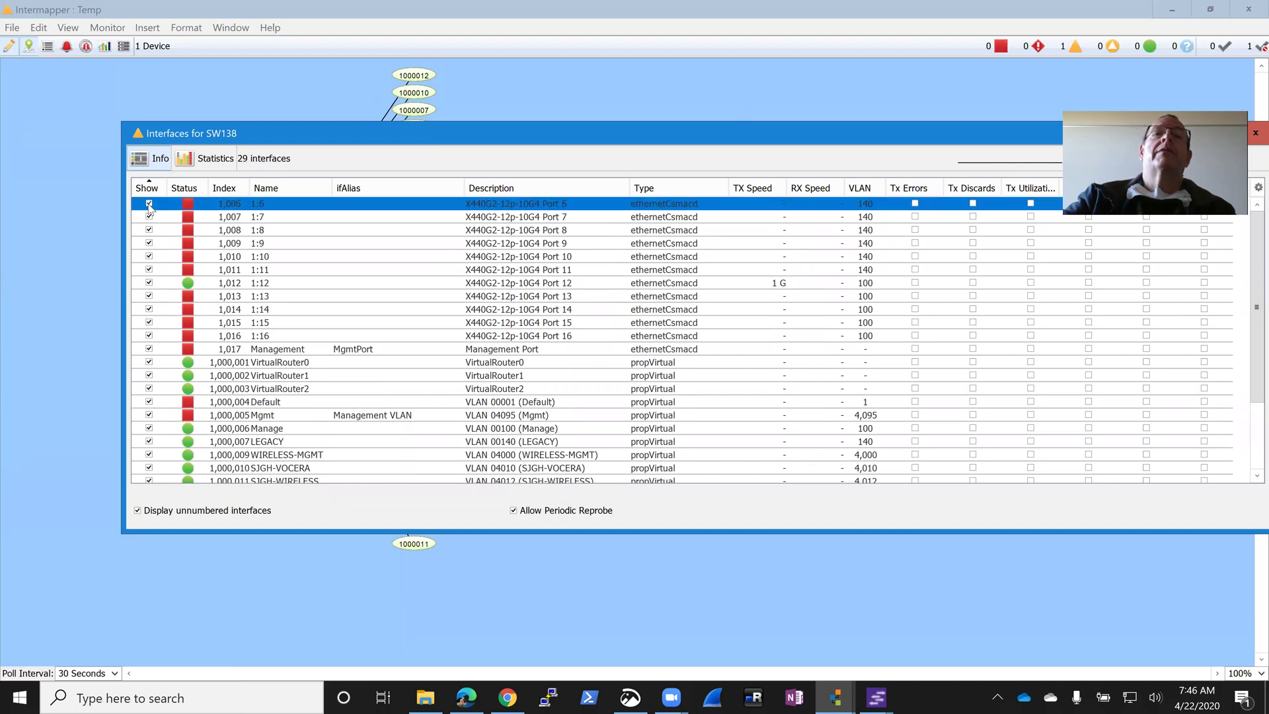
click(150, 203)
click(150, 203)
click(149, 204)
click(150, 204)
click(150, 203)
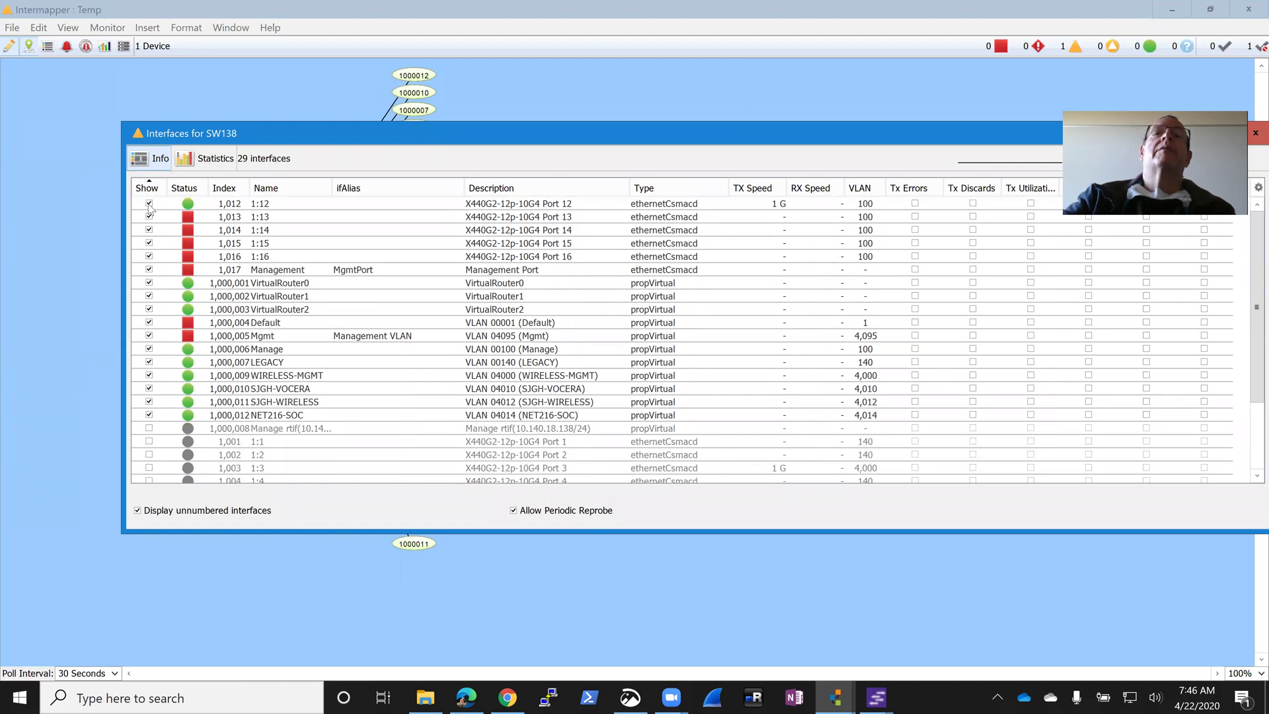
- Hide ports 1:13 through 1:16 and the Management port of SW138, leaving port 1:12 shown
click(149, 217)
click(149, 217)
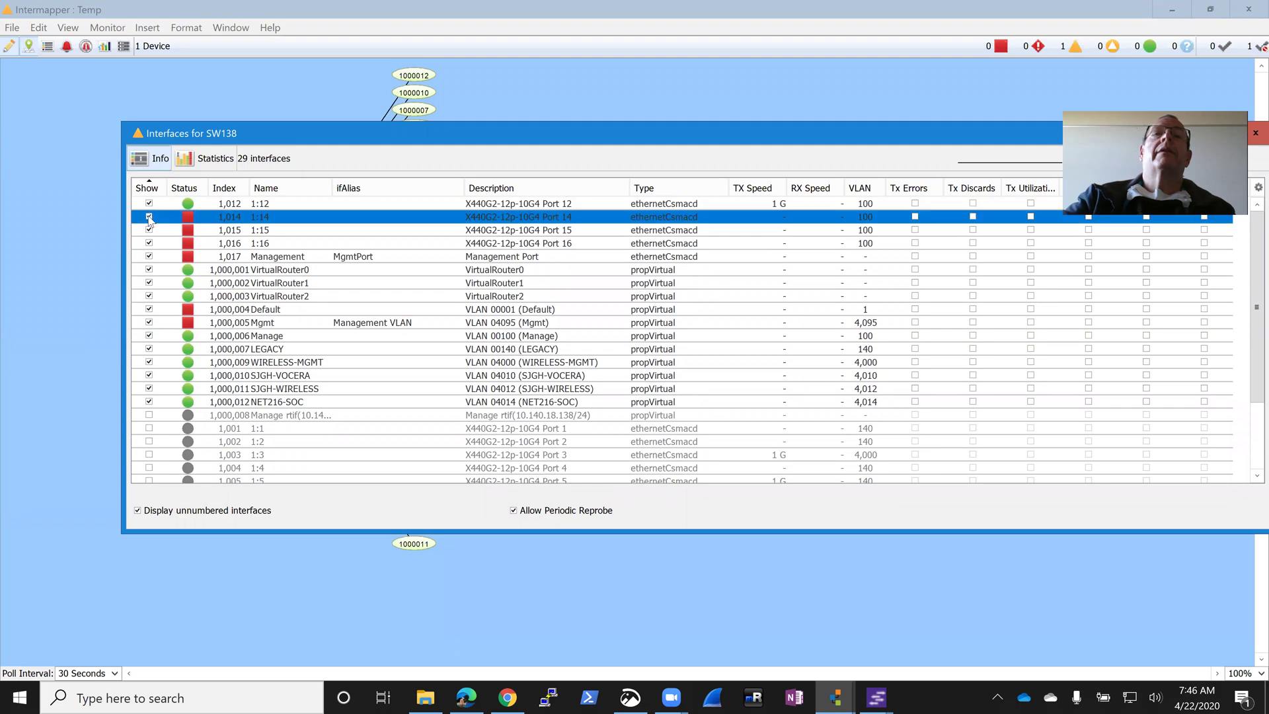
click(150, 217)
click(149, 217)
click(150, 217)
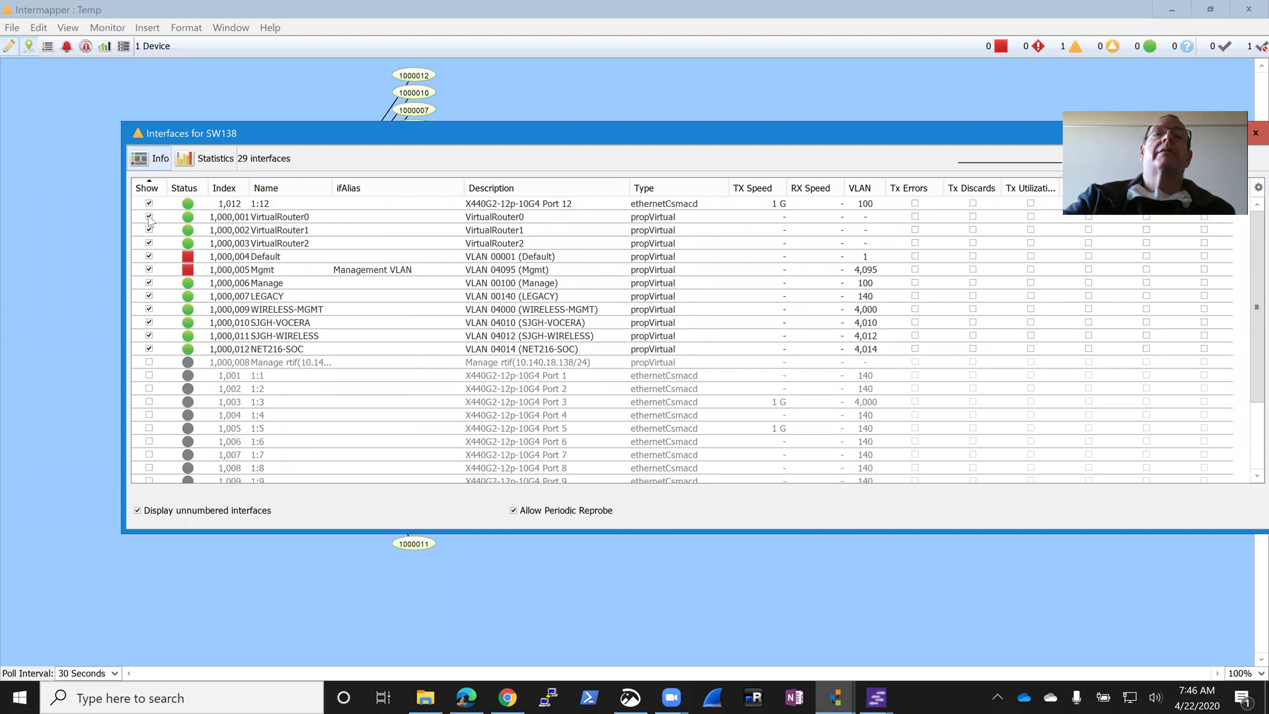
- Hide the three VirtualRouter interfaces and all VLAN interfaces from Default through NET216-SOC, and close the interfaces window
click(149, 217)
click(150, 217)
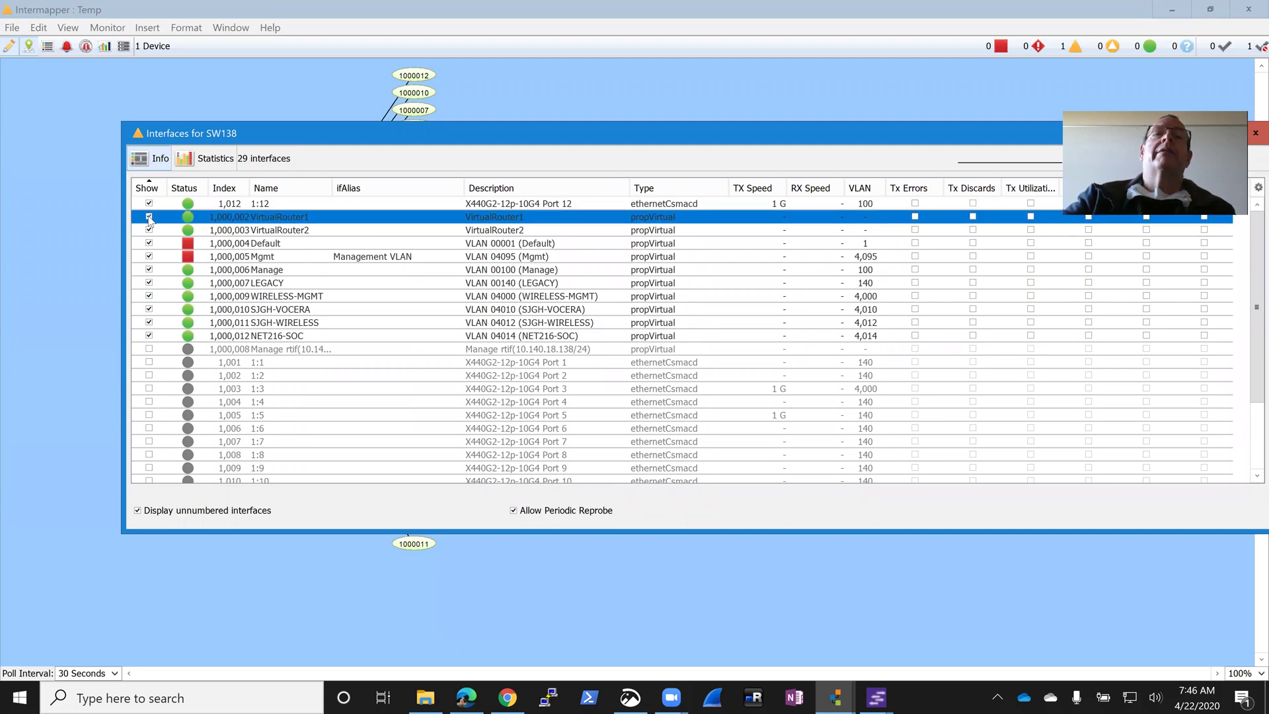
click(149, 217)
click(149, 217)
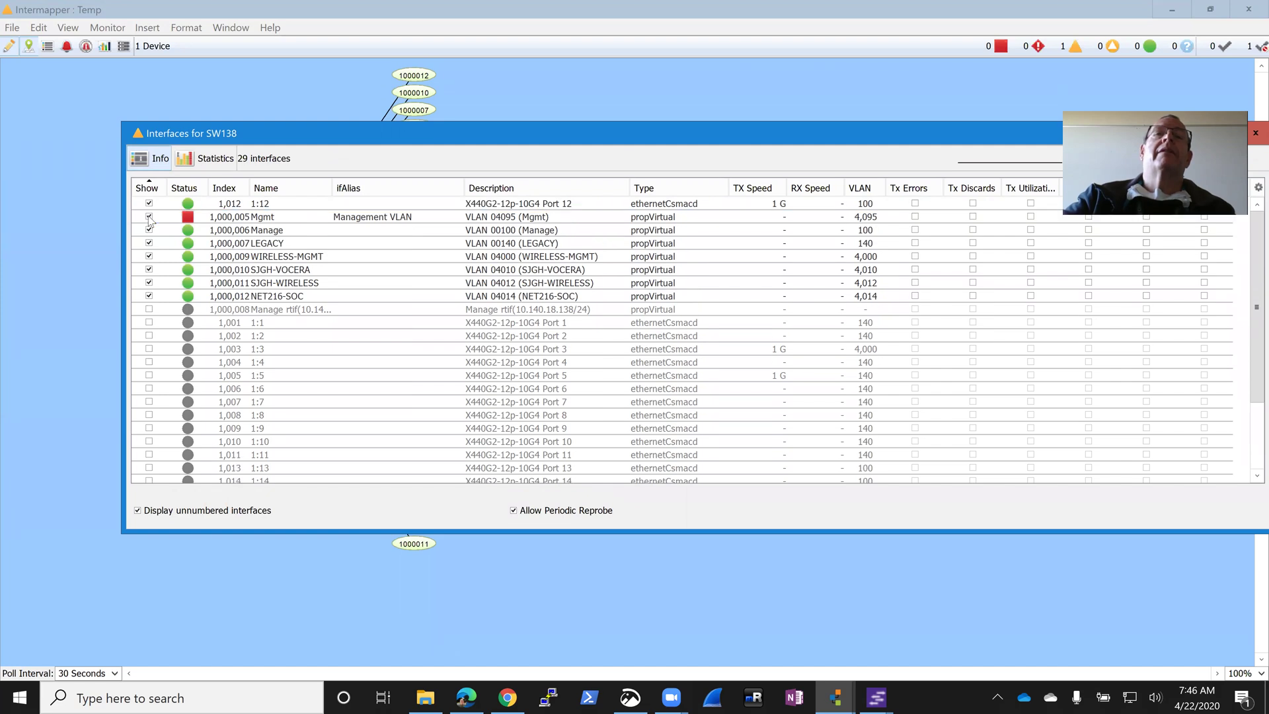
click(149, 217)
click(150, 217)
click(149, 217)
click(149, 217)
click(149, 217)
click(150, 216)
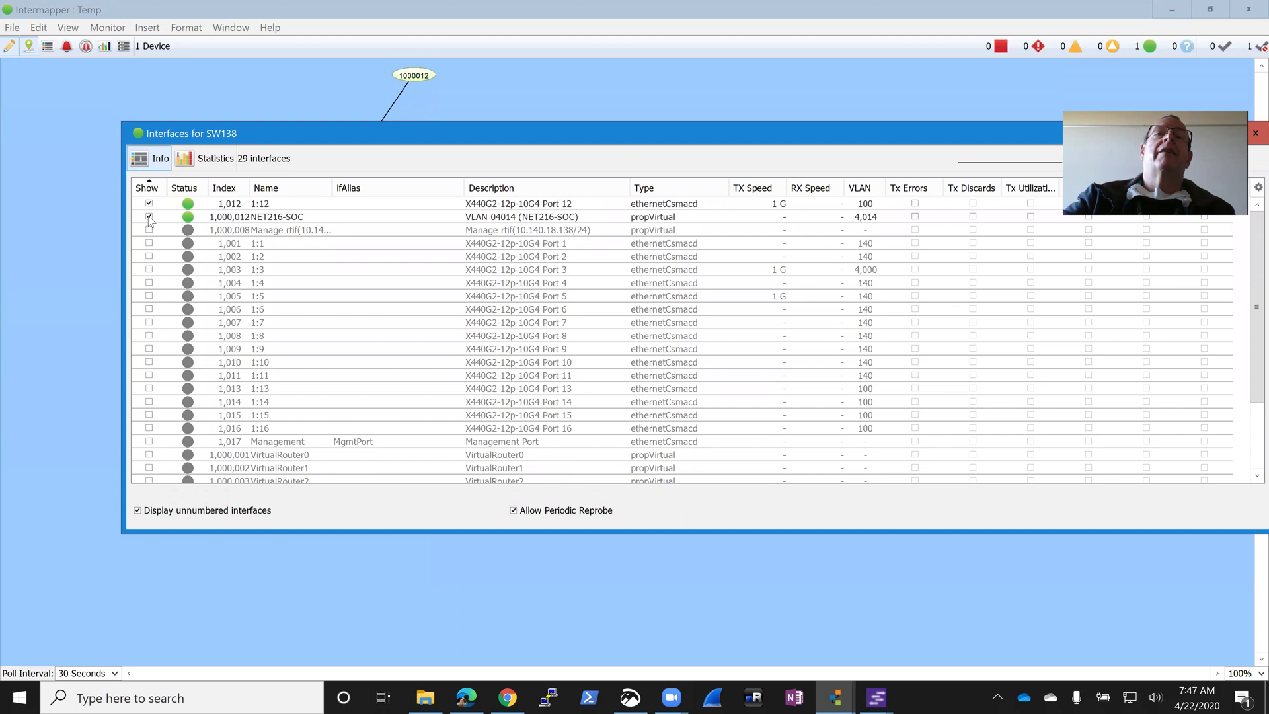
click(149, 217)
drag(743, 134, 536, 177)
click(1047, 178)
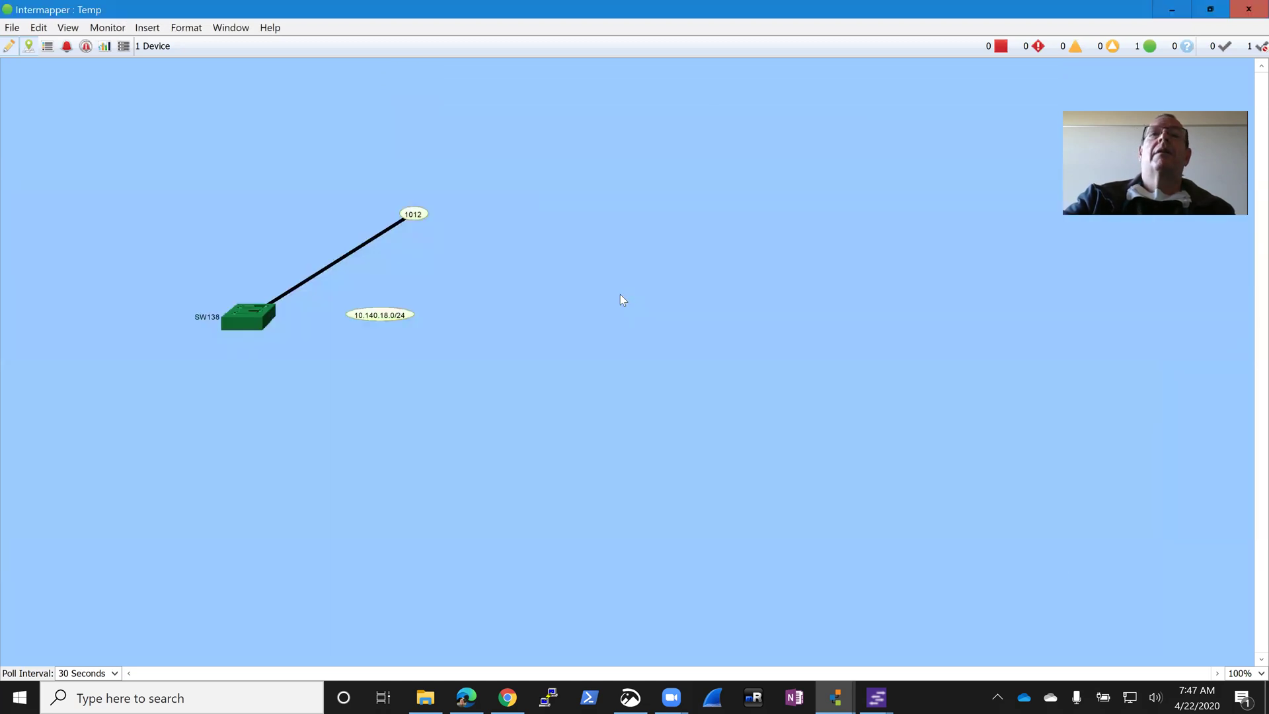
- Delete the detached 10.140.18.0/24 network oval and place the 1012 oval level with SW138 in its spot
click(388, 313)
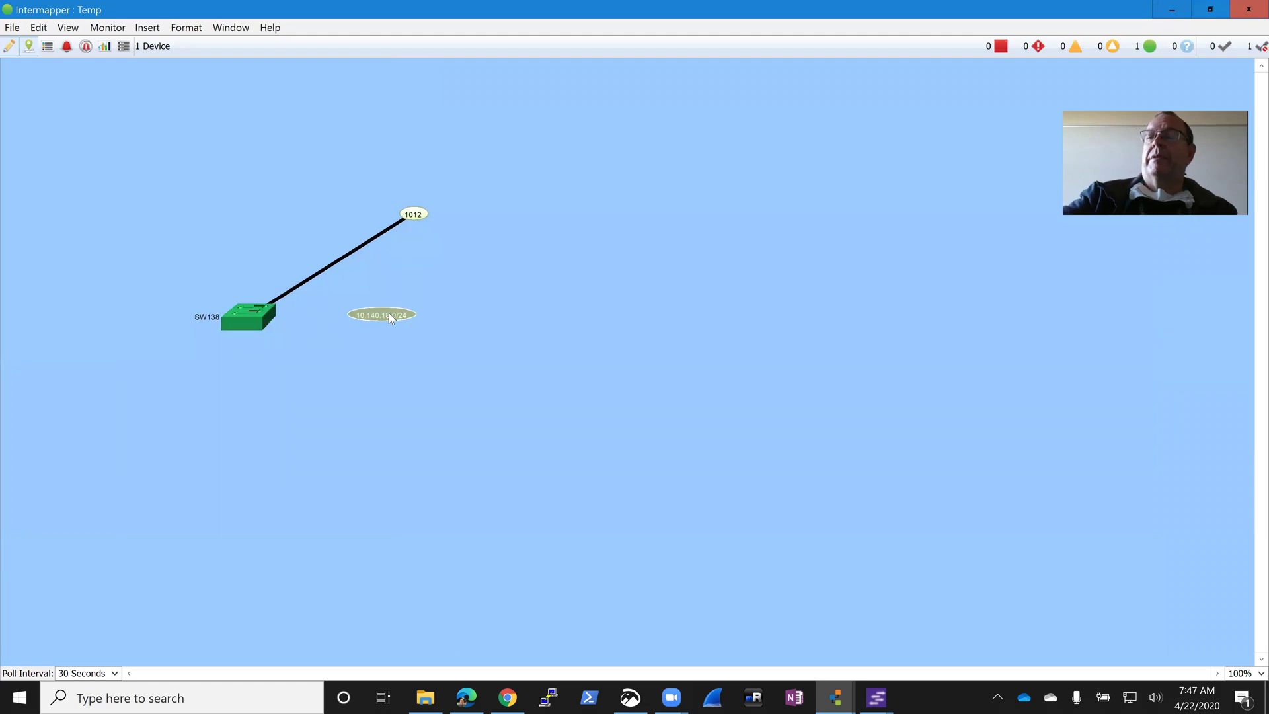
mouse_move(388, 313)
mouse_down()
mouse_move(354, 199)
mouse_move(418, 216)
mouse_move(382, 317)
mouse_up()
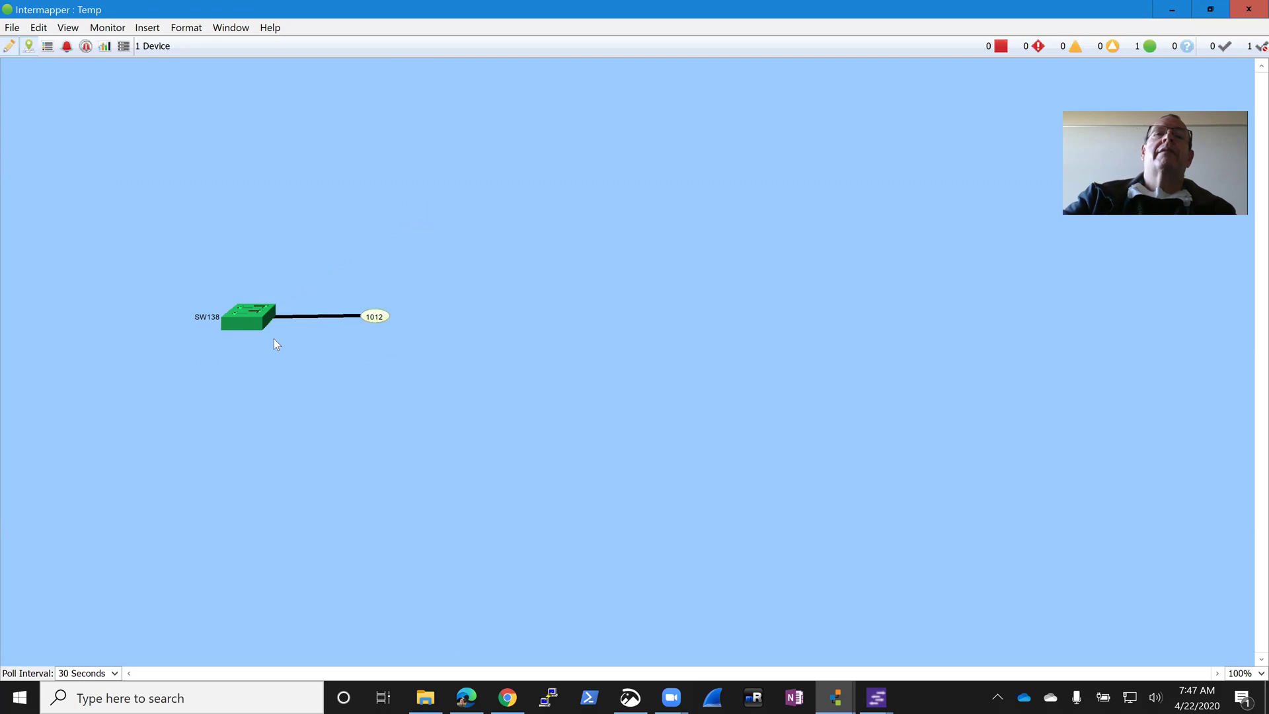
- Edit the label of the 1012 network oval, replacing the Port Number variable with Interface Name
right_click(376, 319)
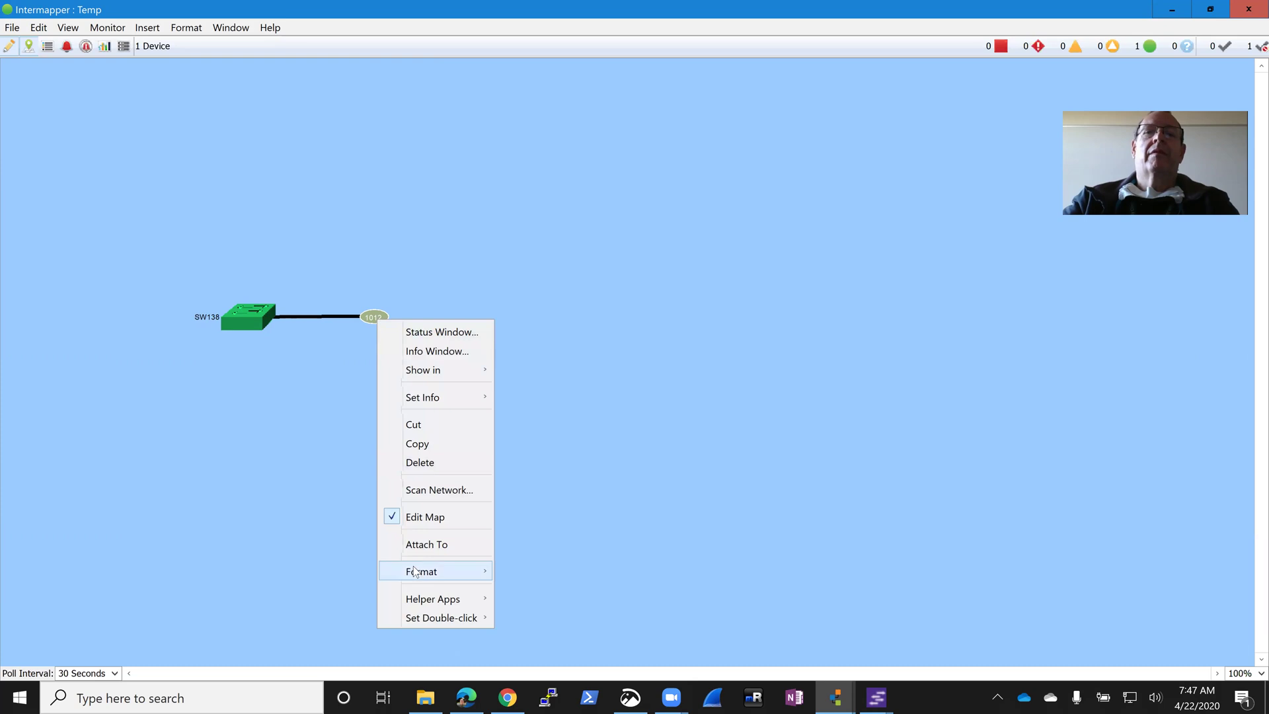
mouse_move(423, 571)
click(532, 544)
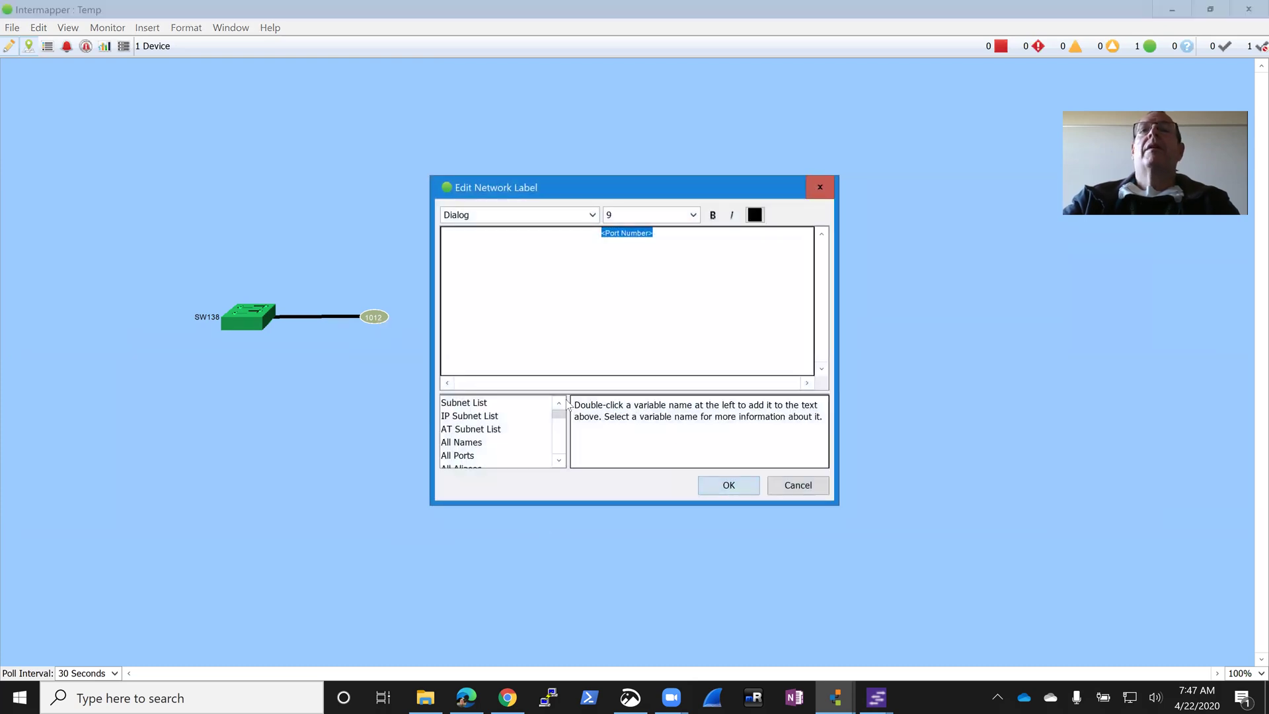
click(643, 269)
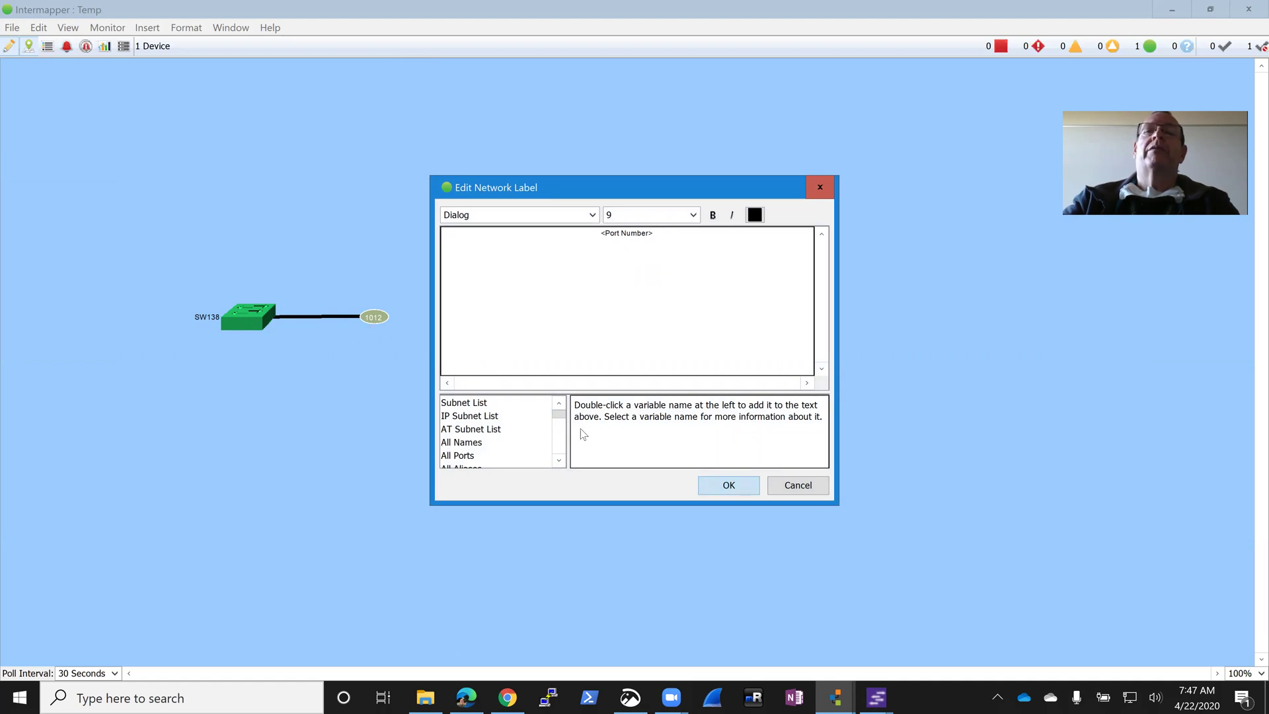
drag(558, 422, 558, 456)
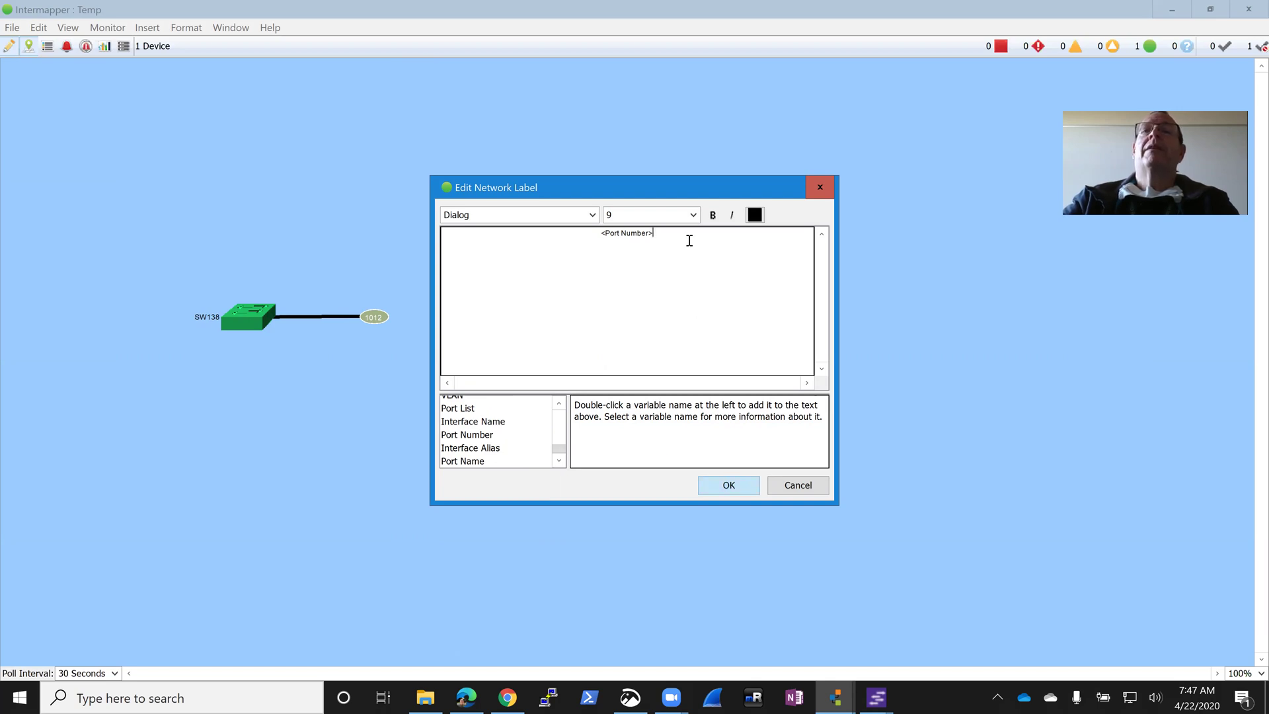
drag(580, 232, 459, 390)
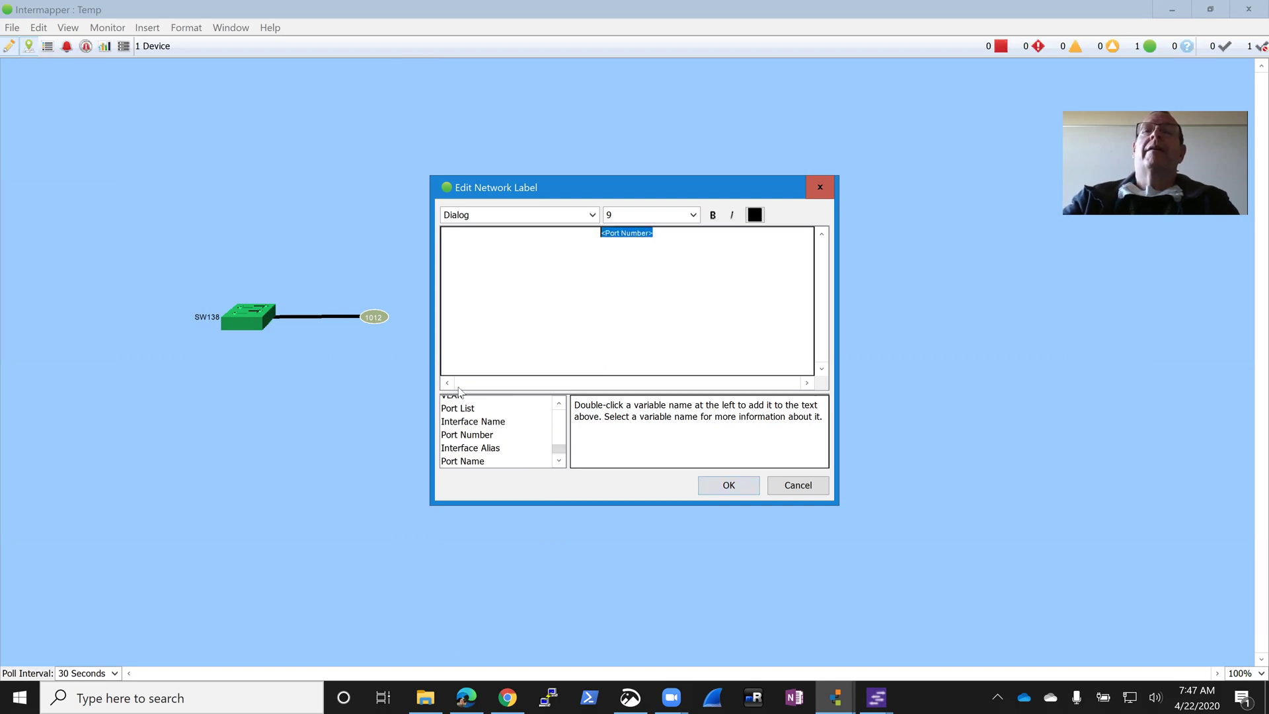
double_click(487, 424)
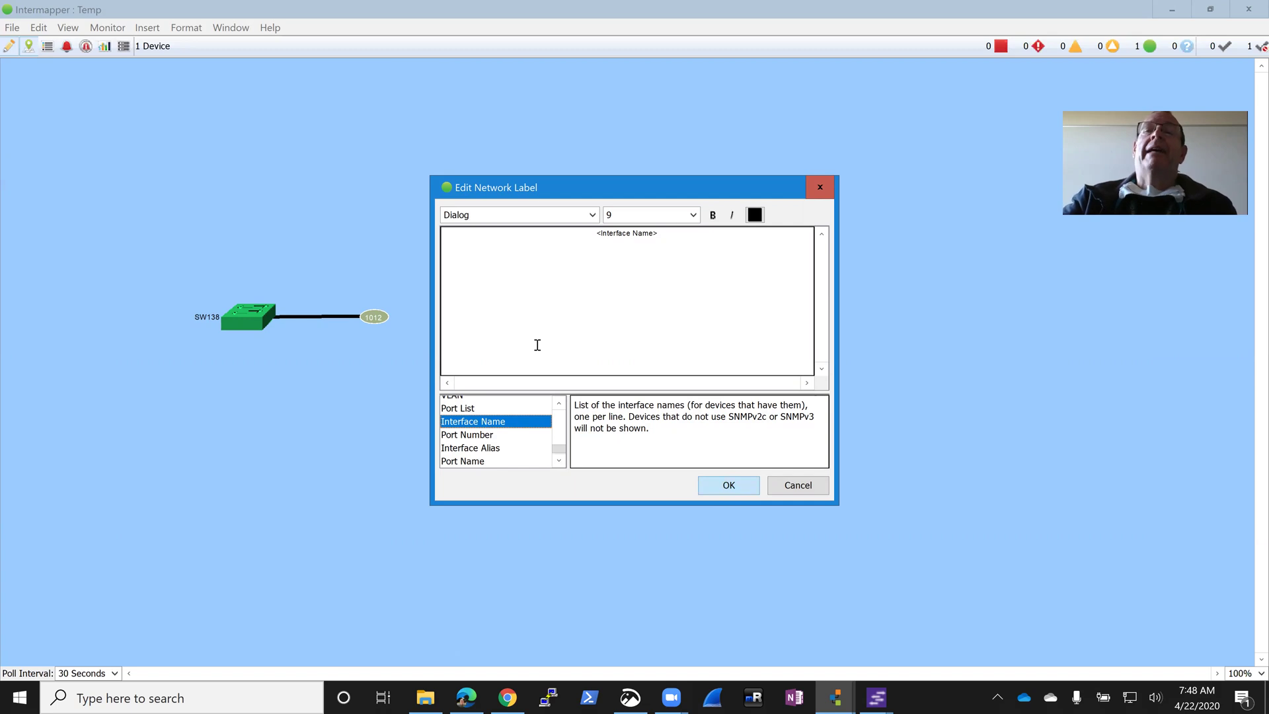
click(498, 449)
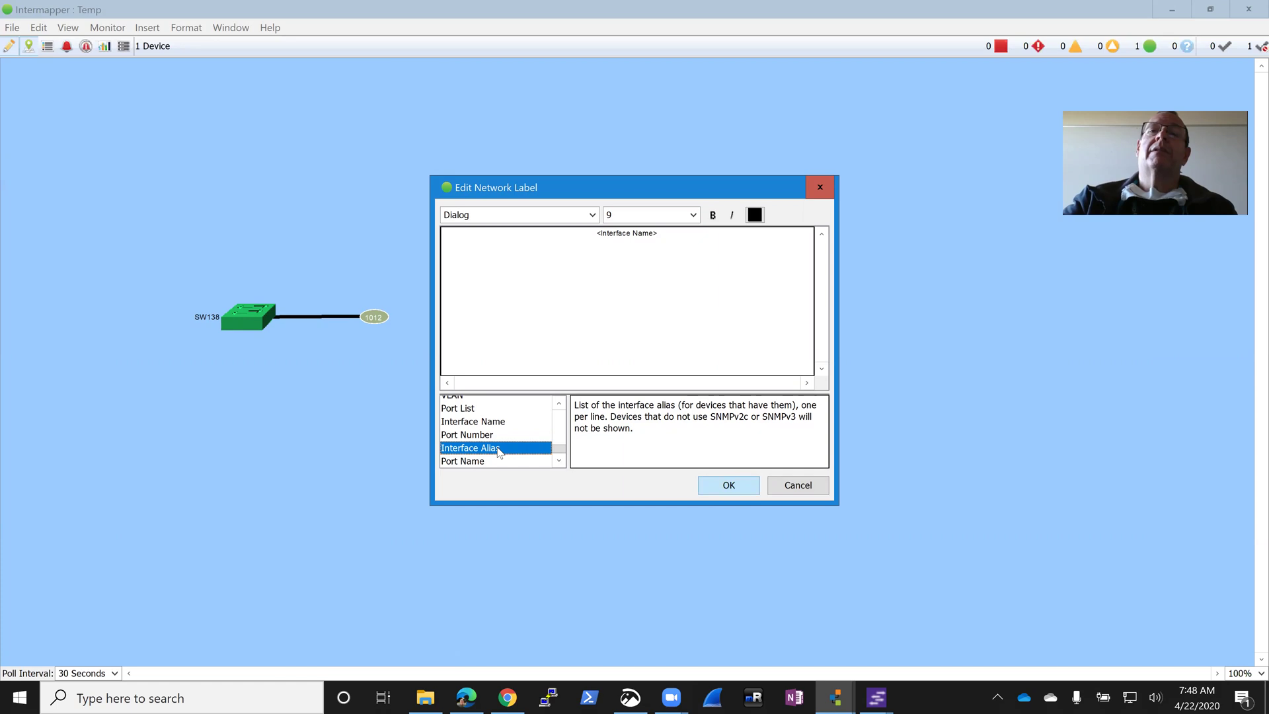
click(500, 424)
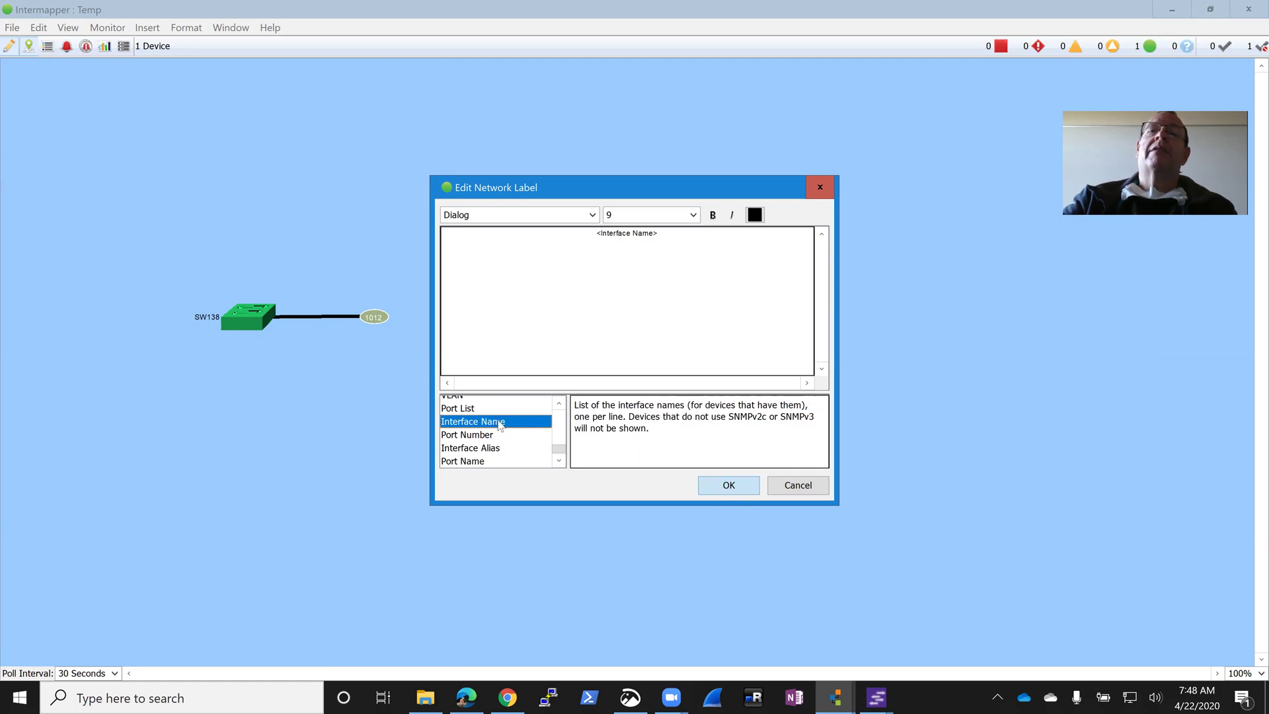
click(728, 485)
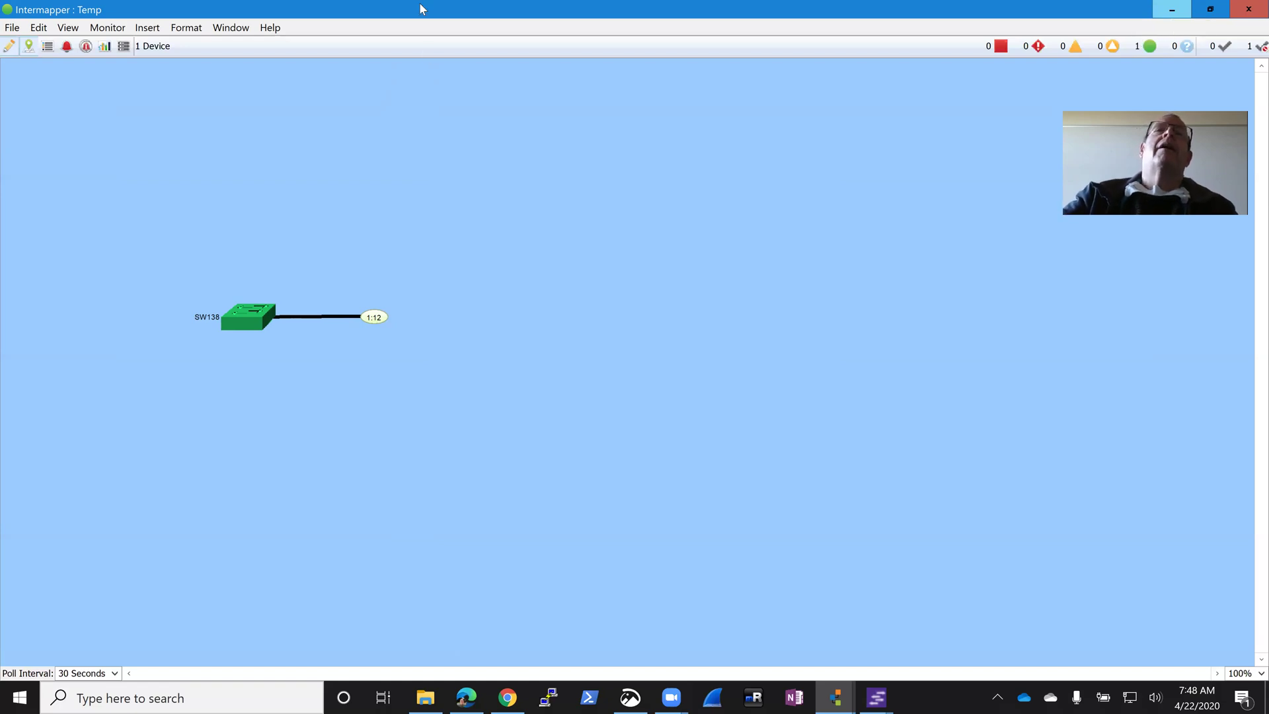
- Open the About InterMapper RemoteAccess window to view the version and contact information
click(281, 32)
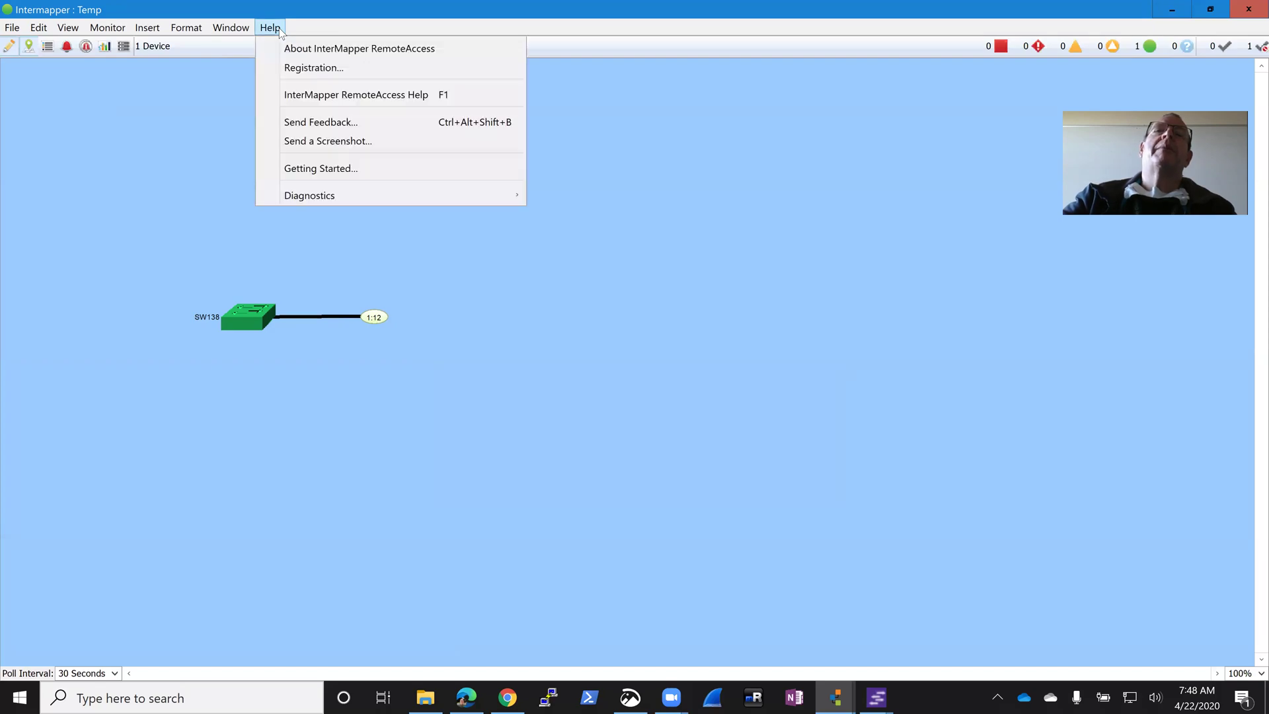
click(328, 50)
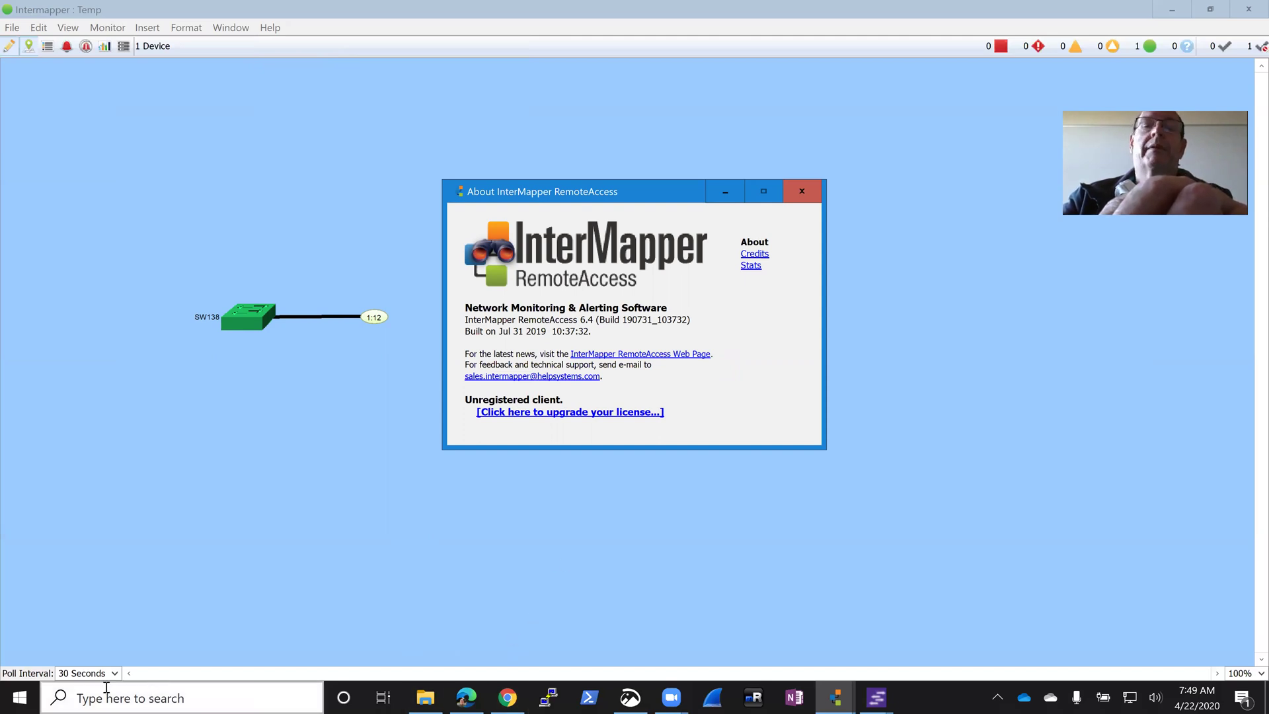
- Switch to a new Google Chrome window, move it toward the middle of the screen, and search for "help systems intermapper"
click(514, 698)
right_click(516, 698)
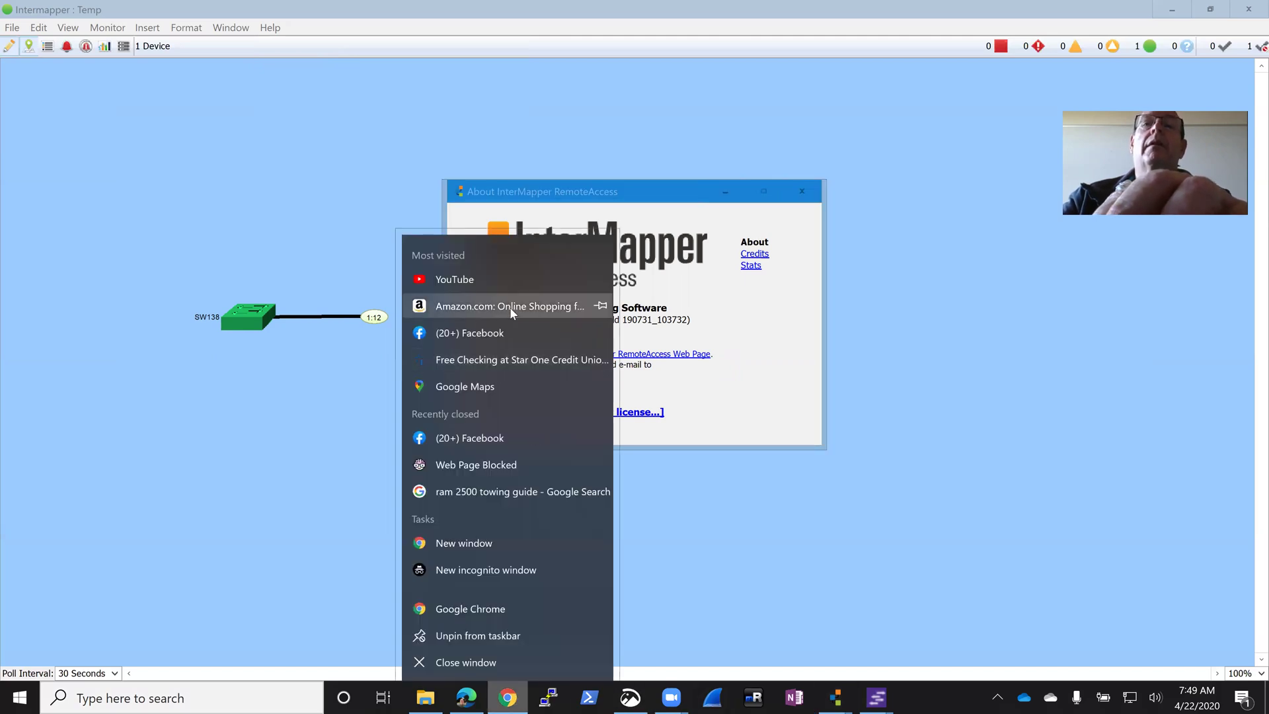
click(493, 608)
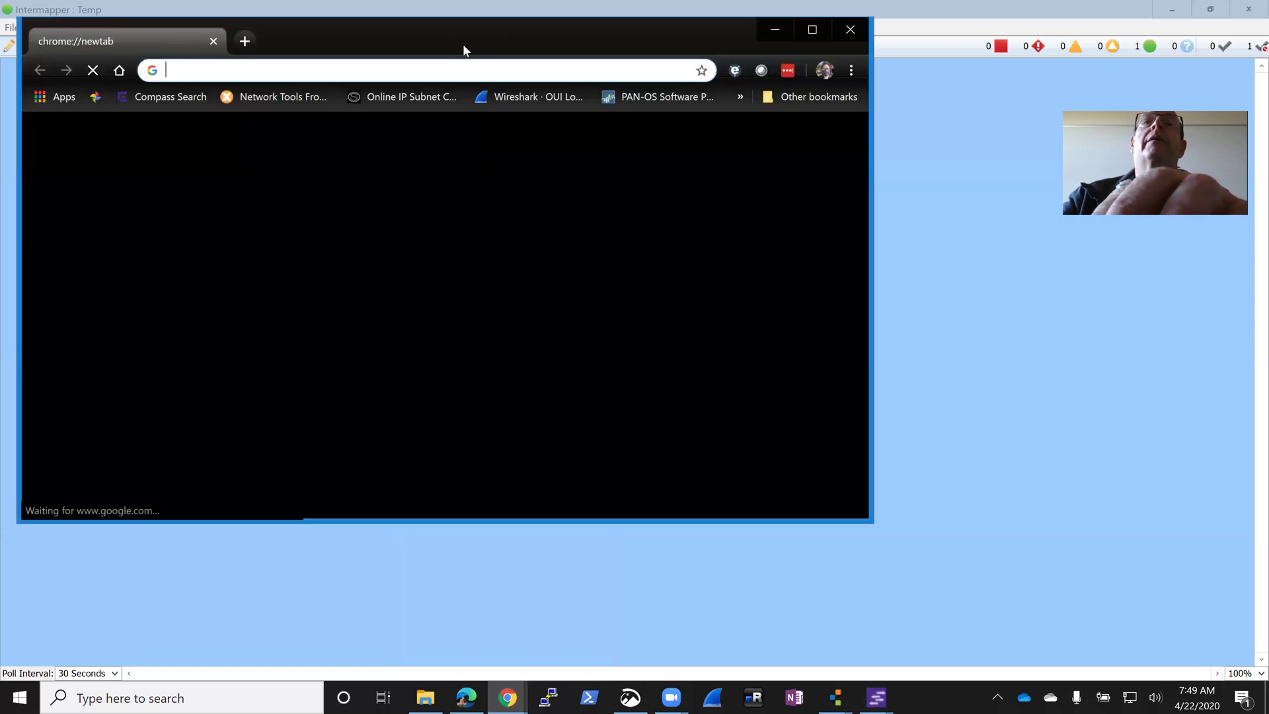
drag(462, 44, 572, 148)
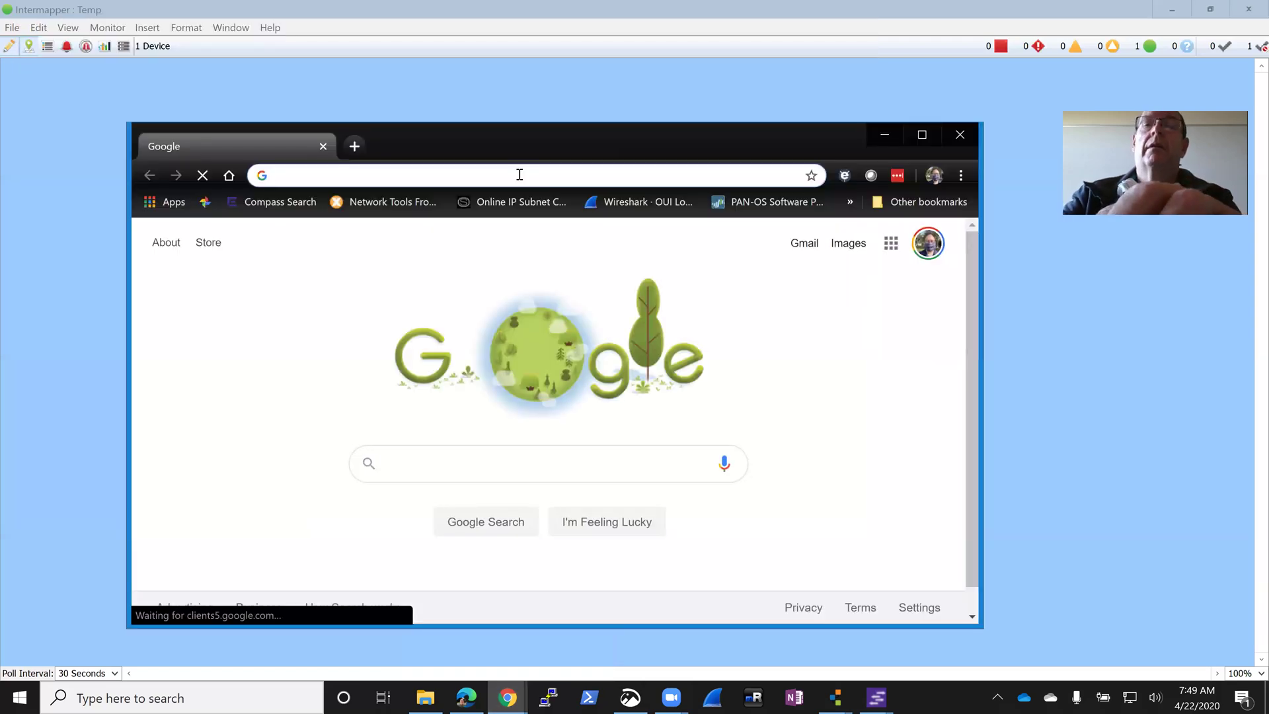
text(h)
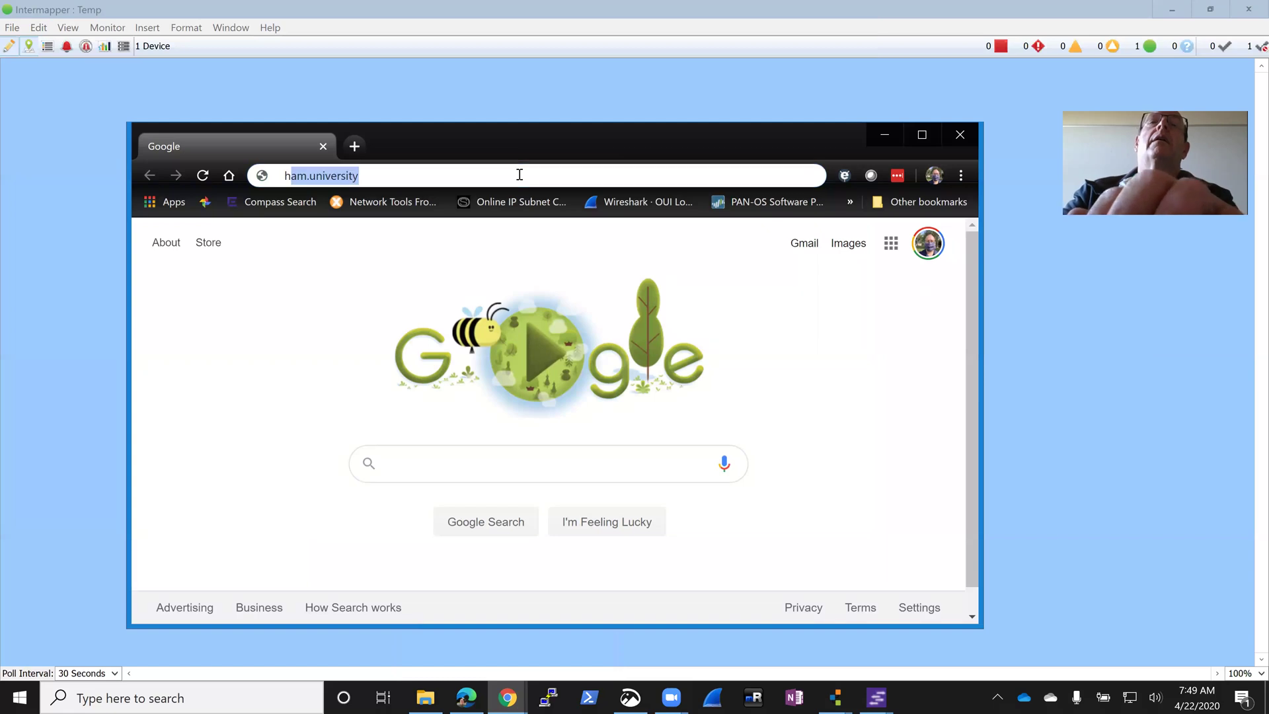
text(elp systems i)
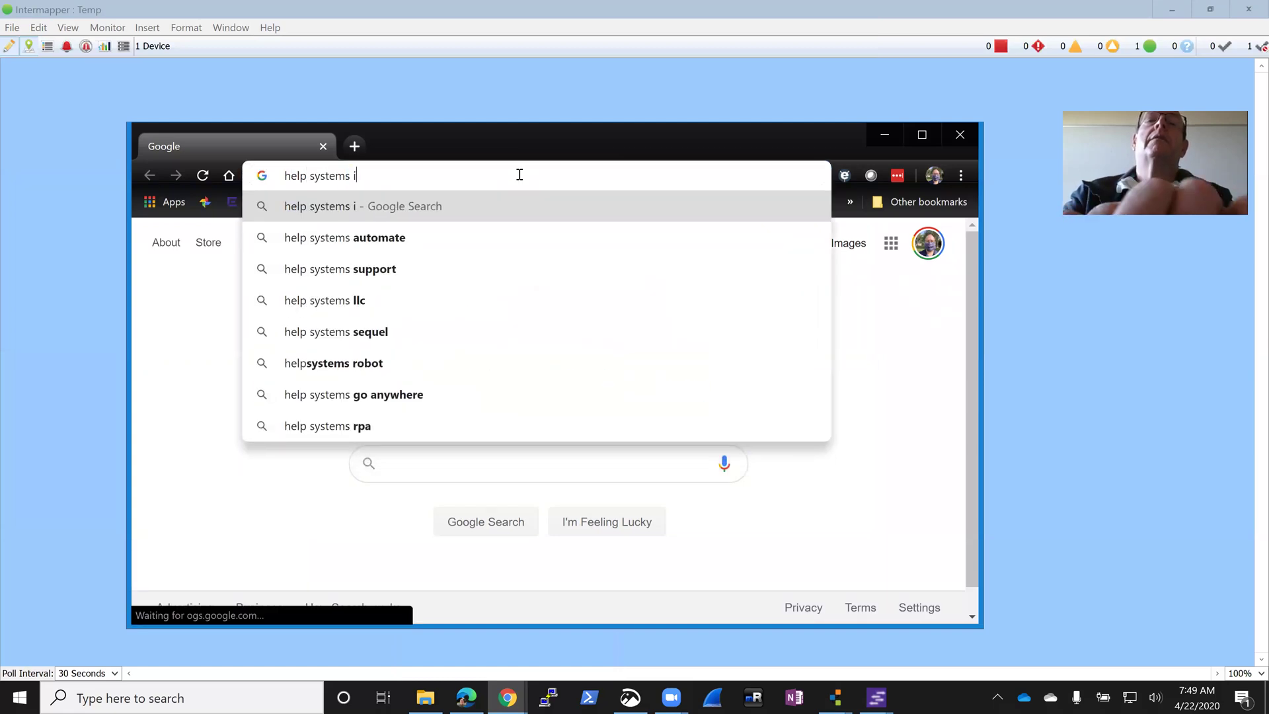
text(ntermapper)
key(Return)
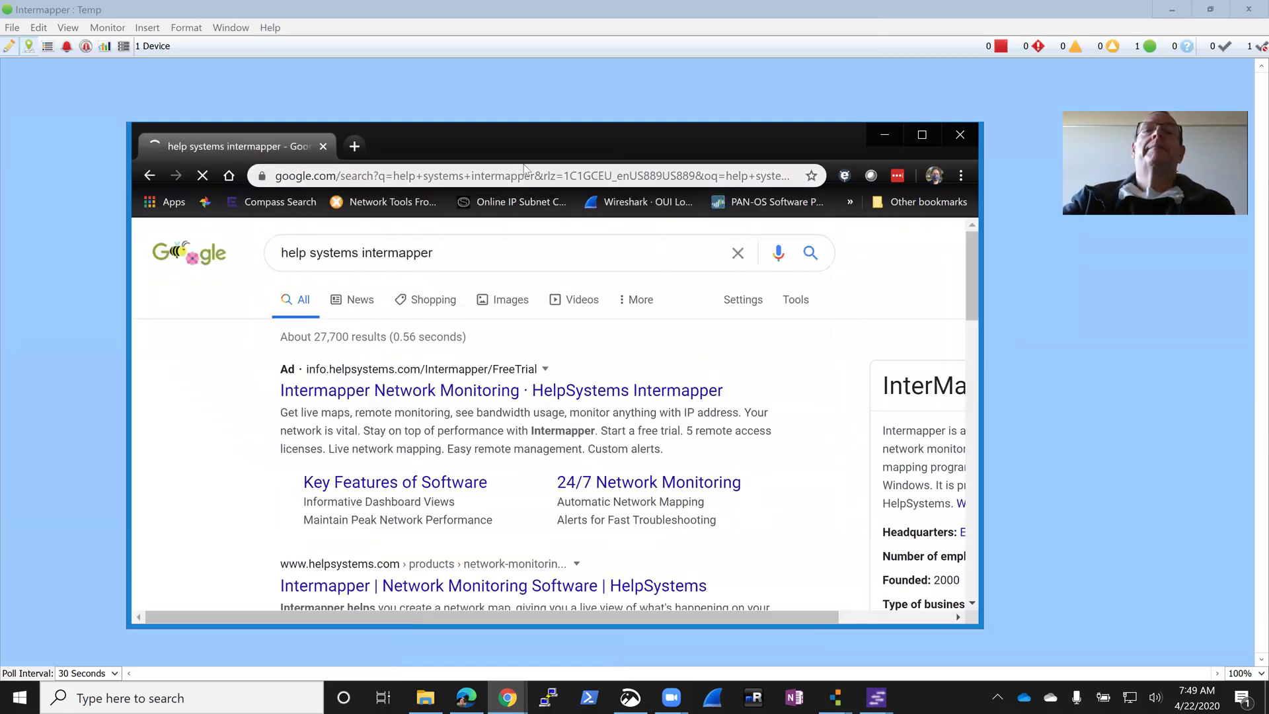
- Look through the search results and open HelpSystems' "Intermapper | Network Monitoring Software" product page
scroll(495, 347, down, 2)
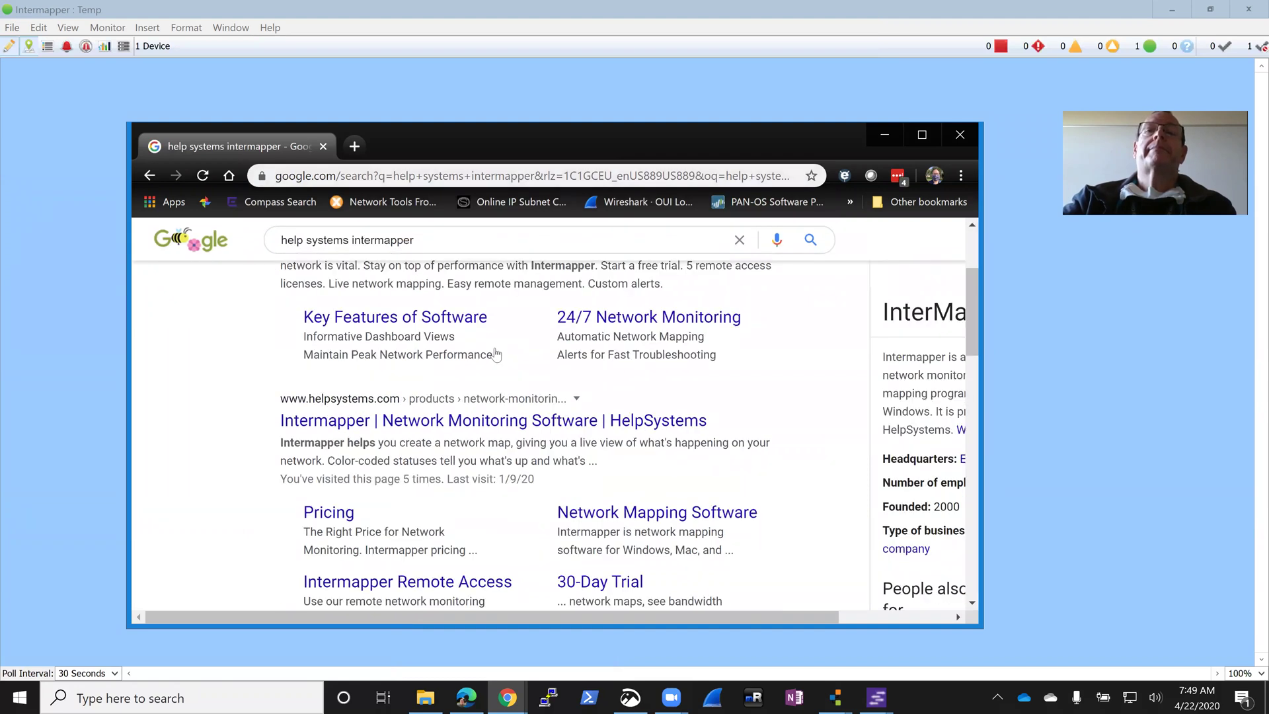
scroll(467, 400, up, 2)
scroll(467, 399, down, 3)
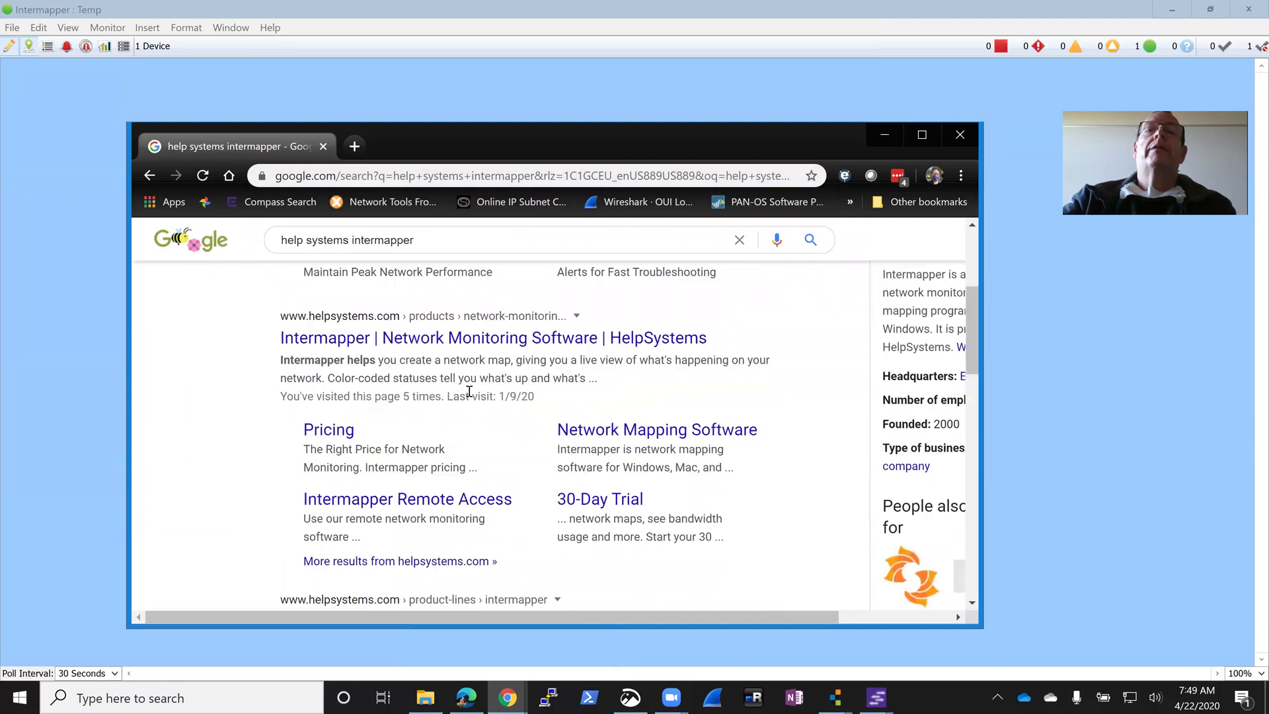
click(460, 339)
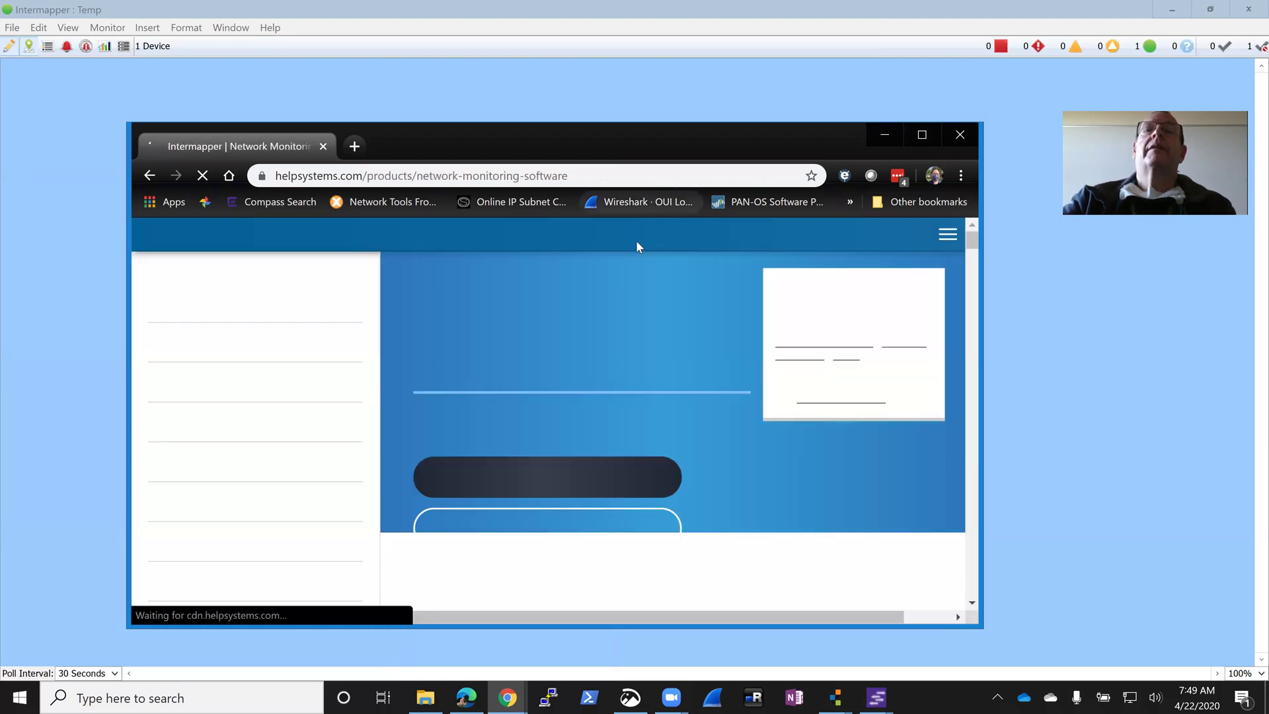
- Maximize the browser window and look through the Intermapper product page's overview of network mapping, uptime and troubleshooting
click(922, 138)
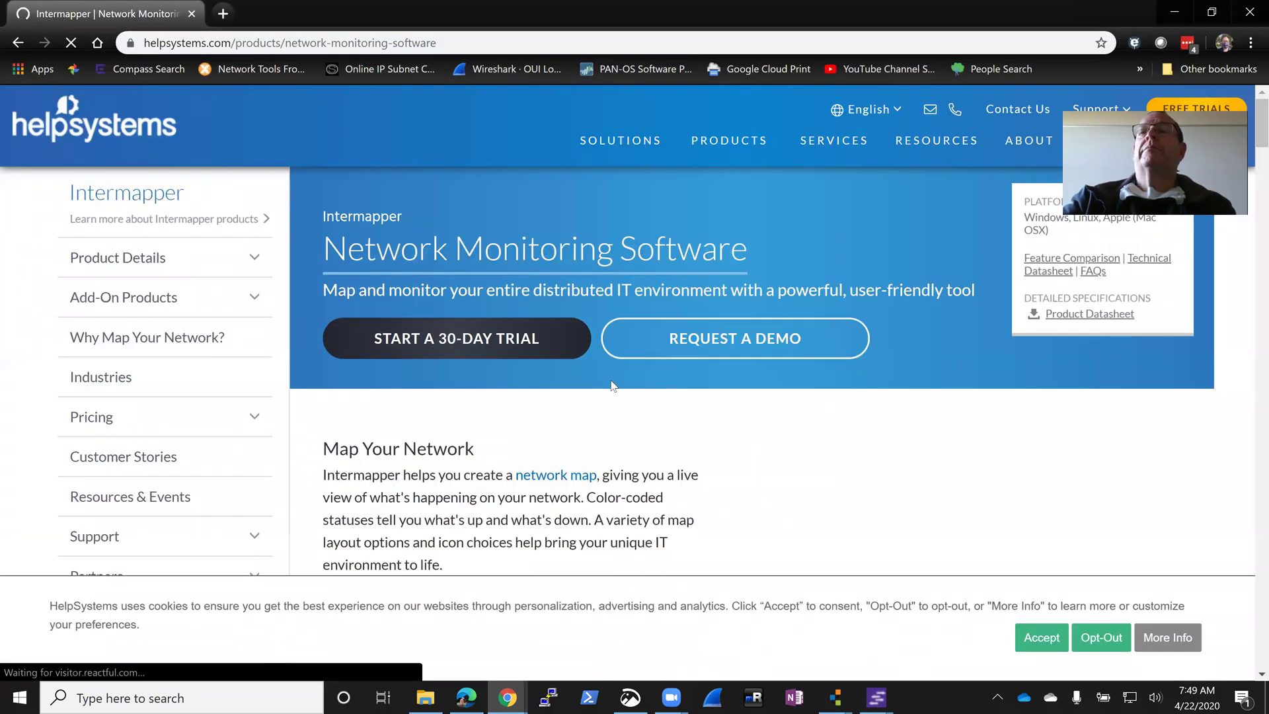
scroll(641, 430, down, 4)
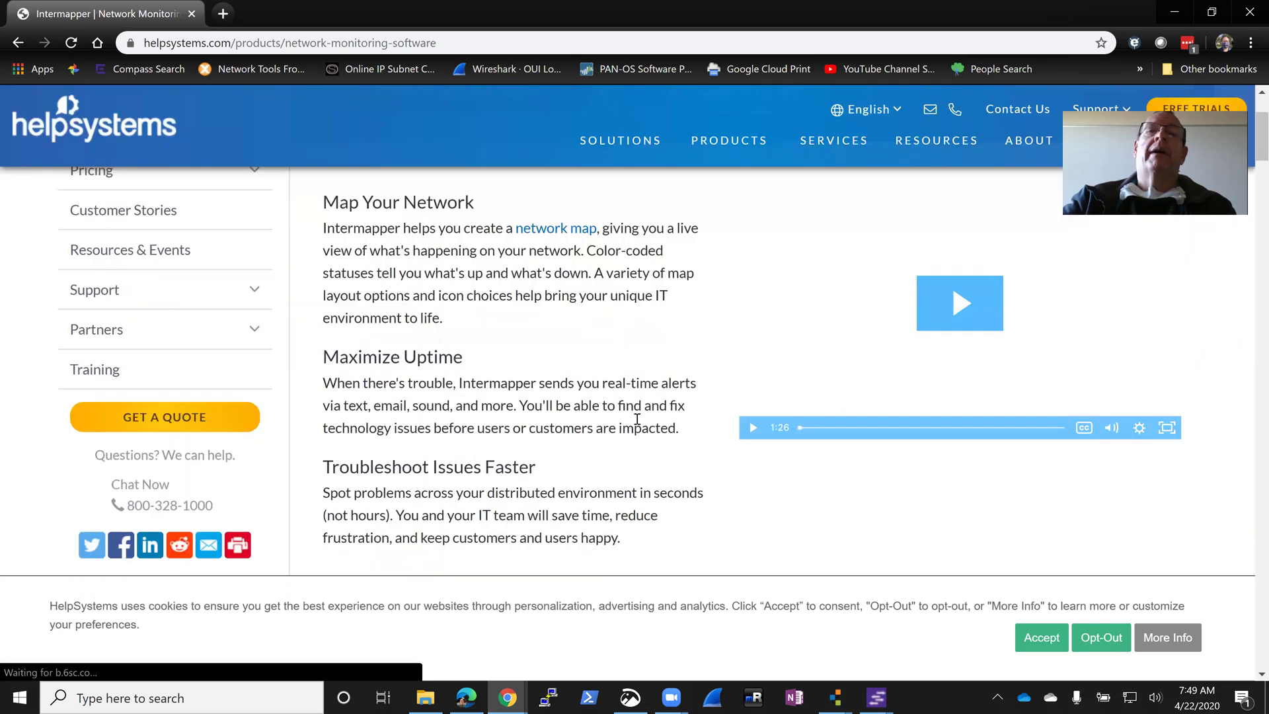
scroll(557, 376, down, 3)
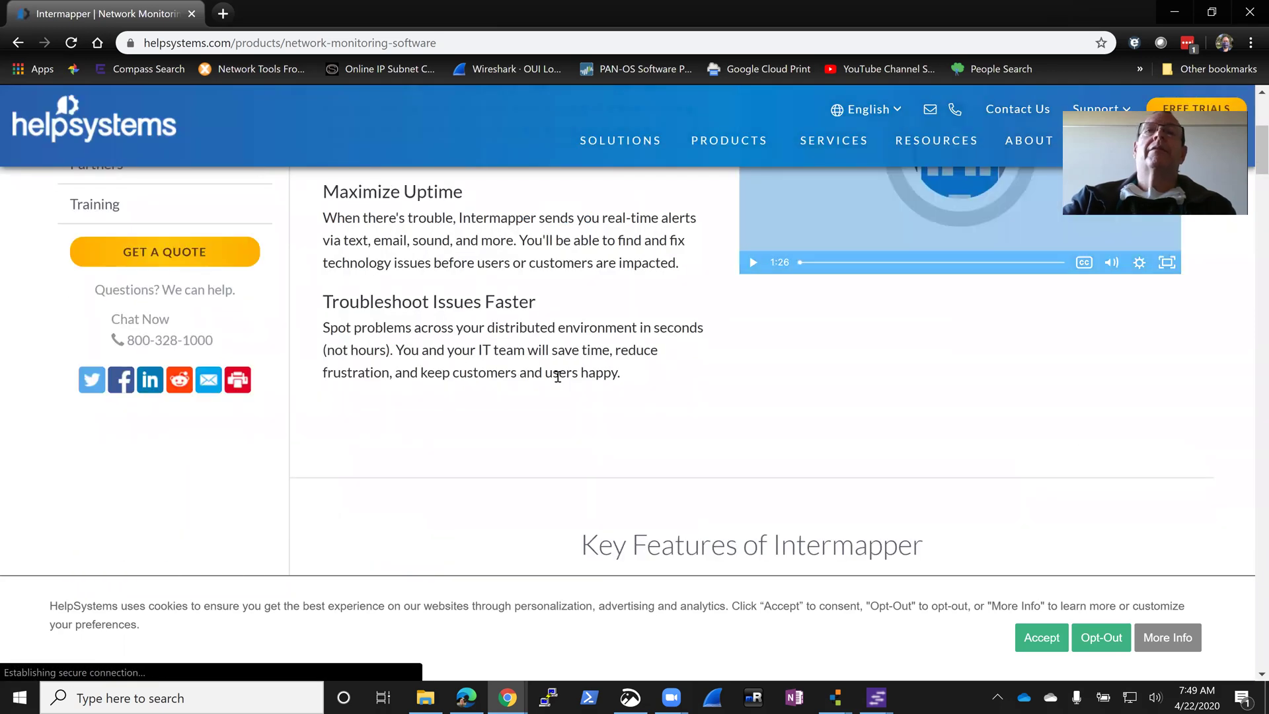
scroll(558, 380, up, 6)
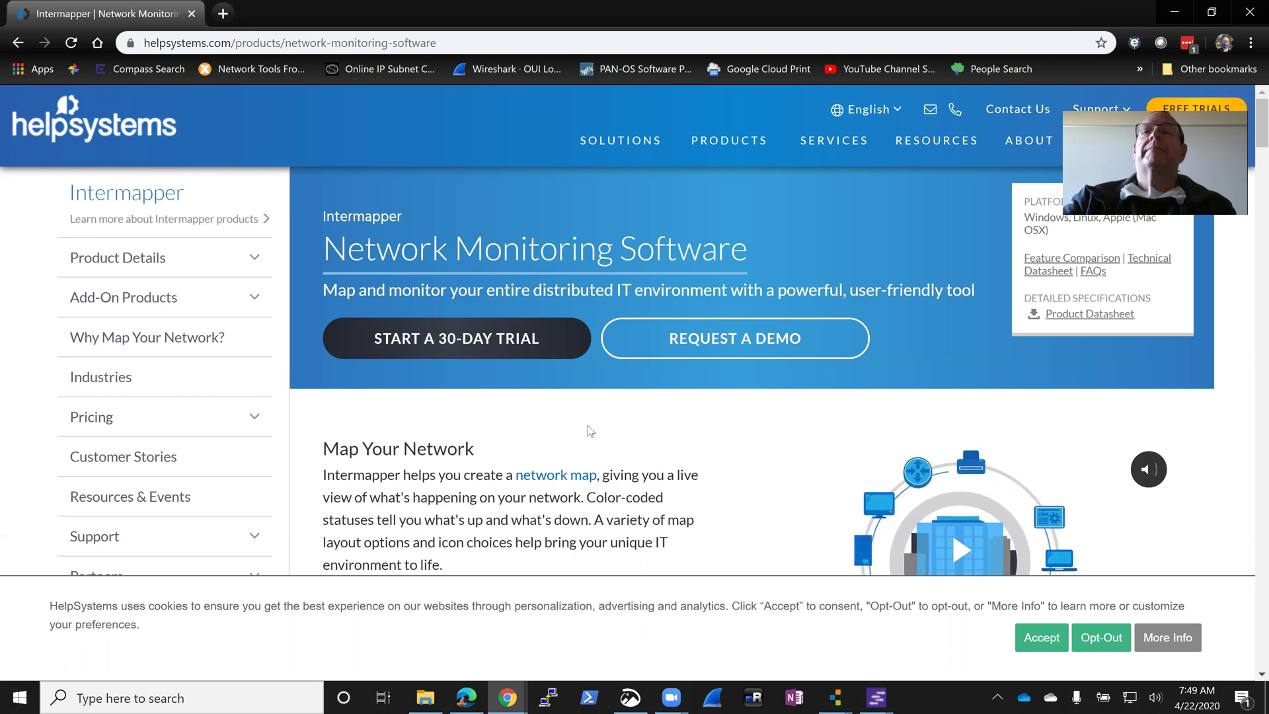
scroll(588, 430, down, 5)
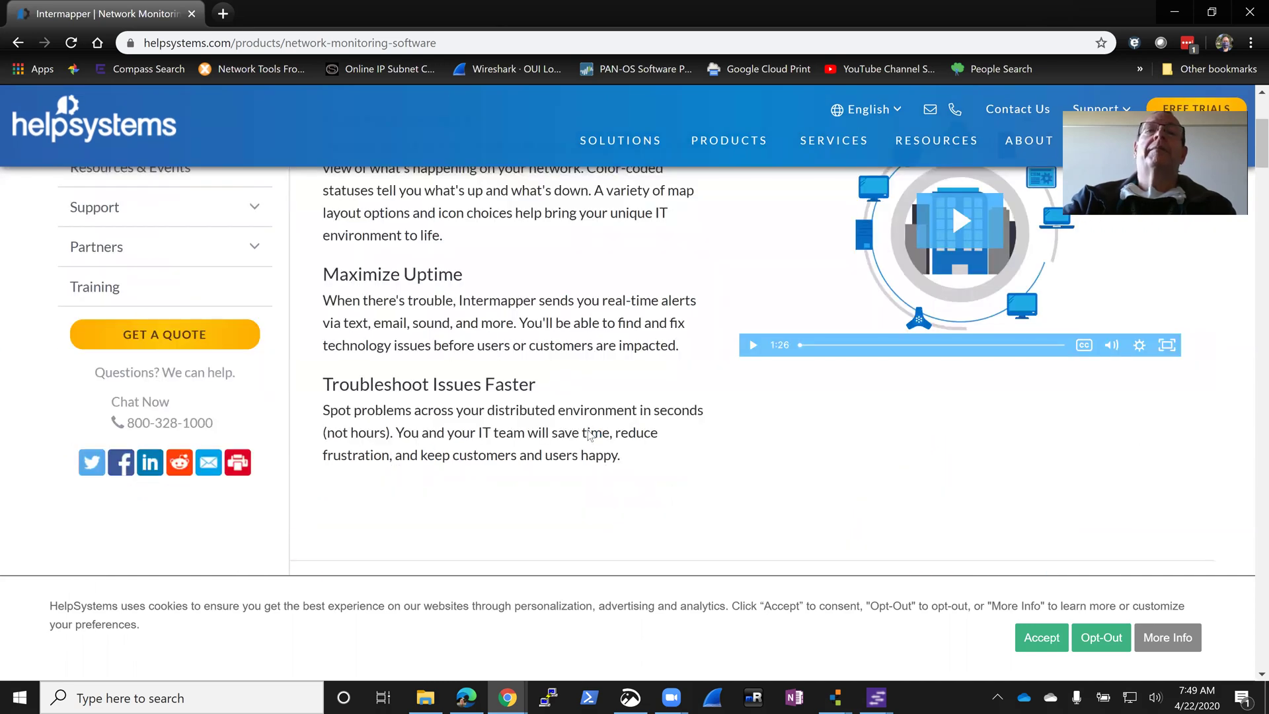
scroll(589, 434, up, 6)
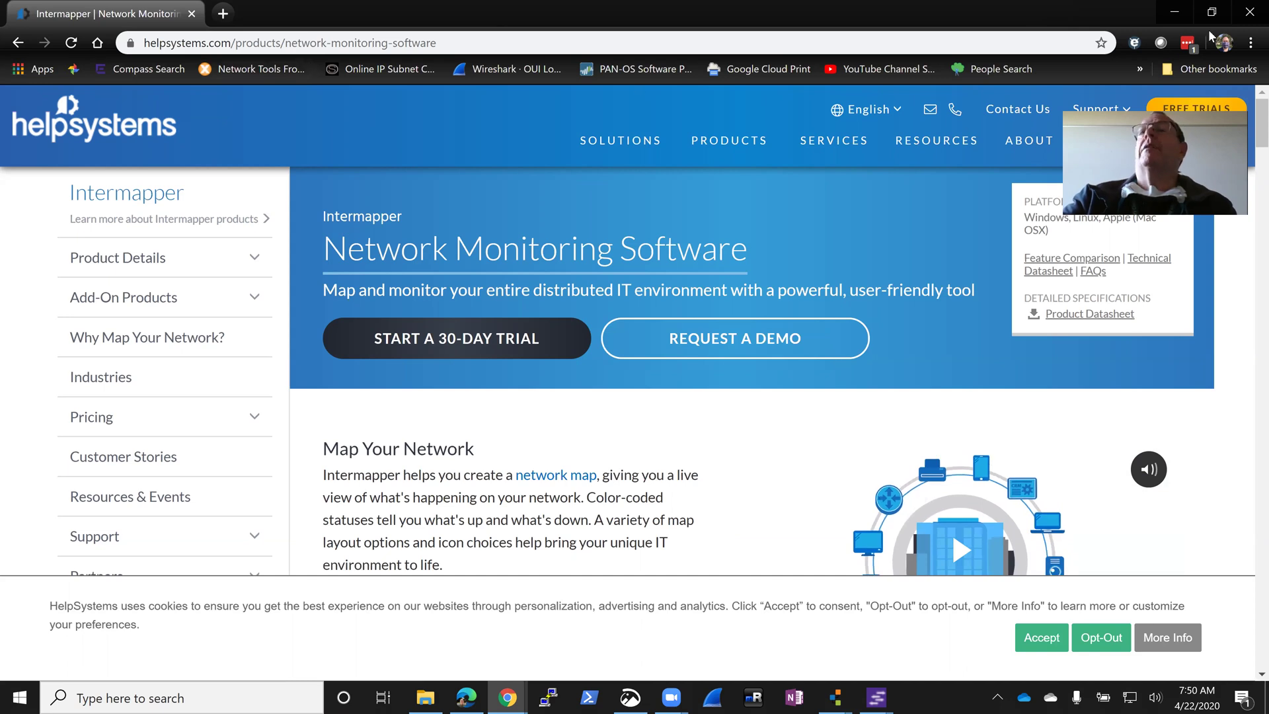
- Close the browser and the About InterMapper RemoteAccess window, and switch to the SJGH Network map
click(1249, 21)
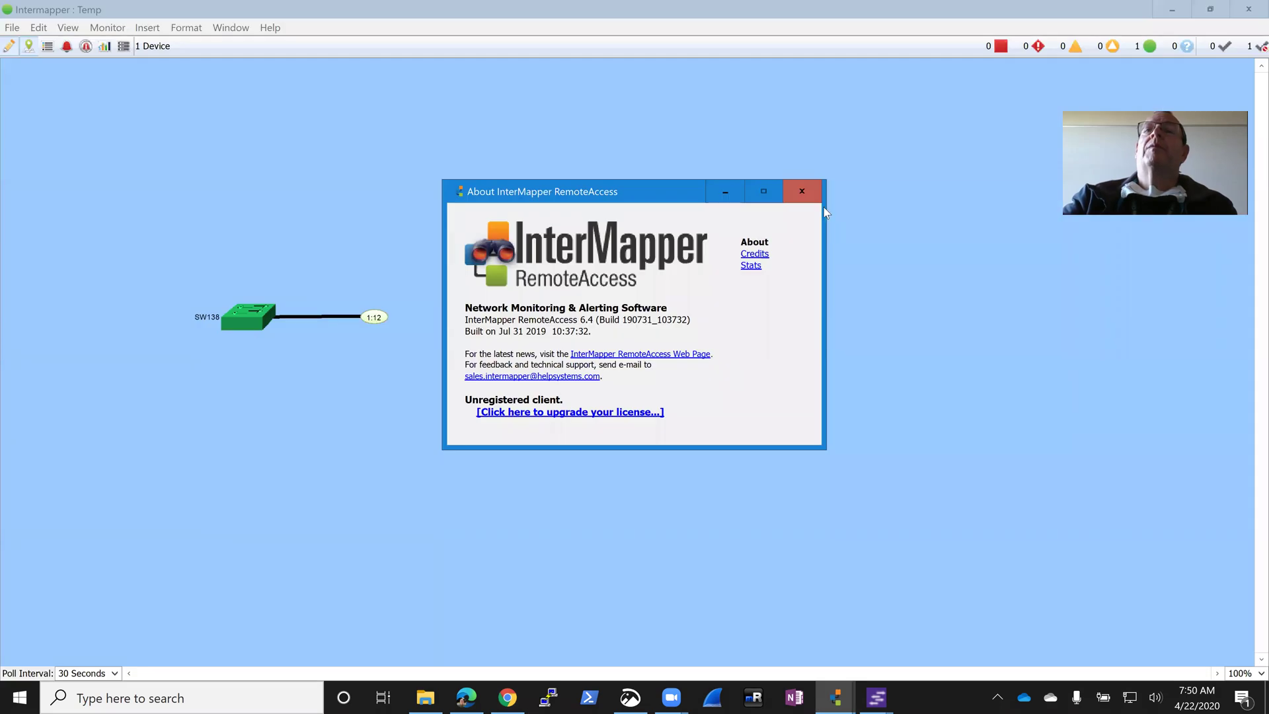
click(802, 190)
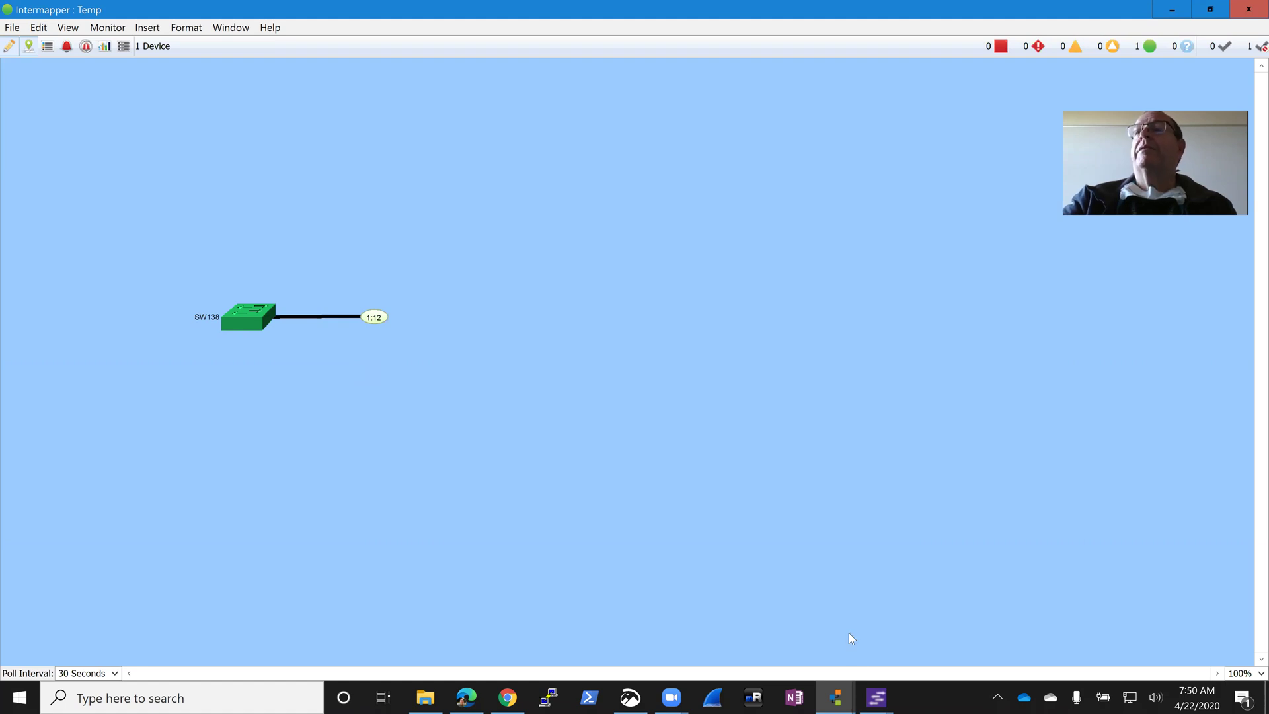
click(839, 697)
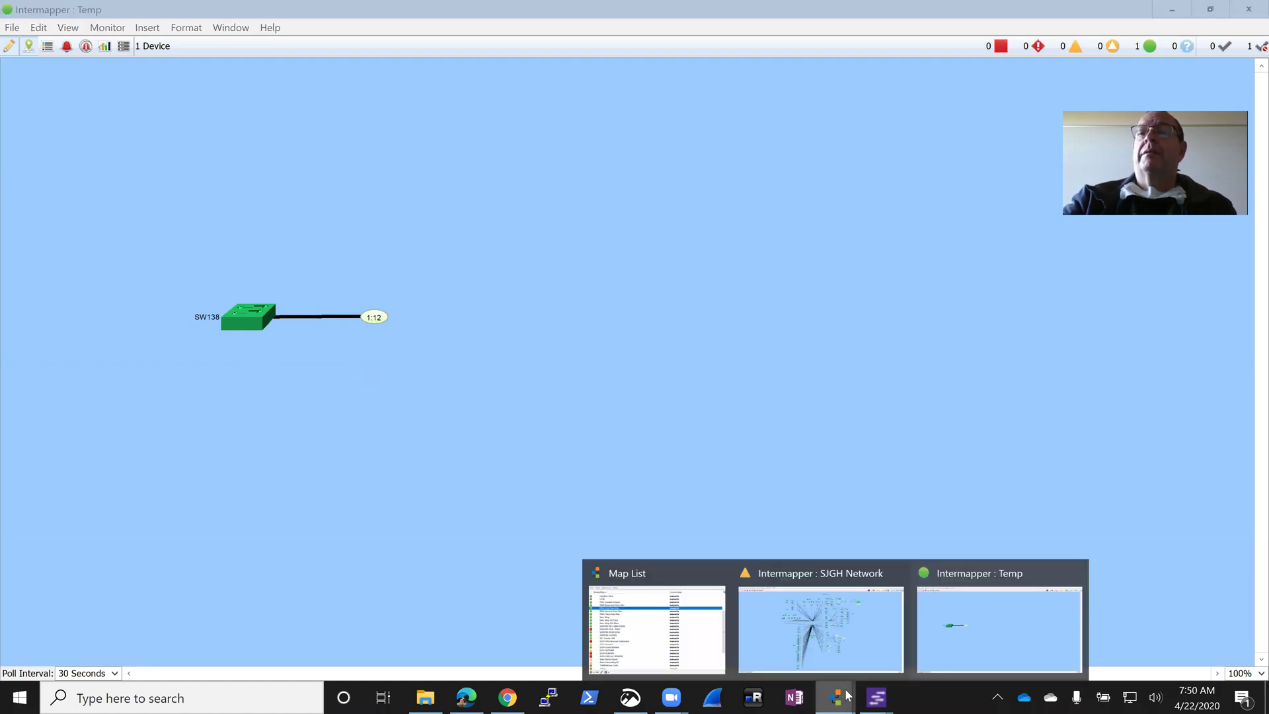
click(808, 625)
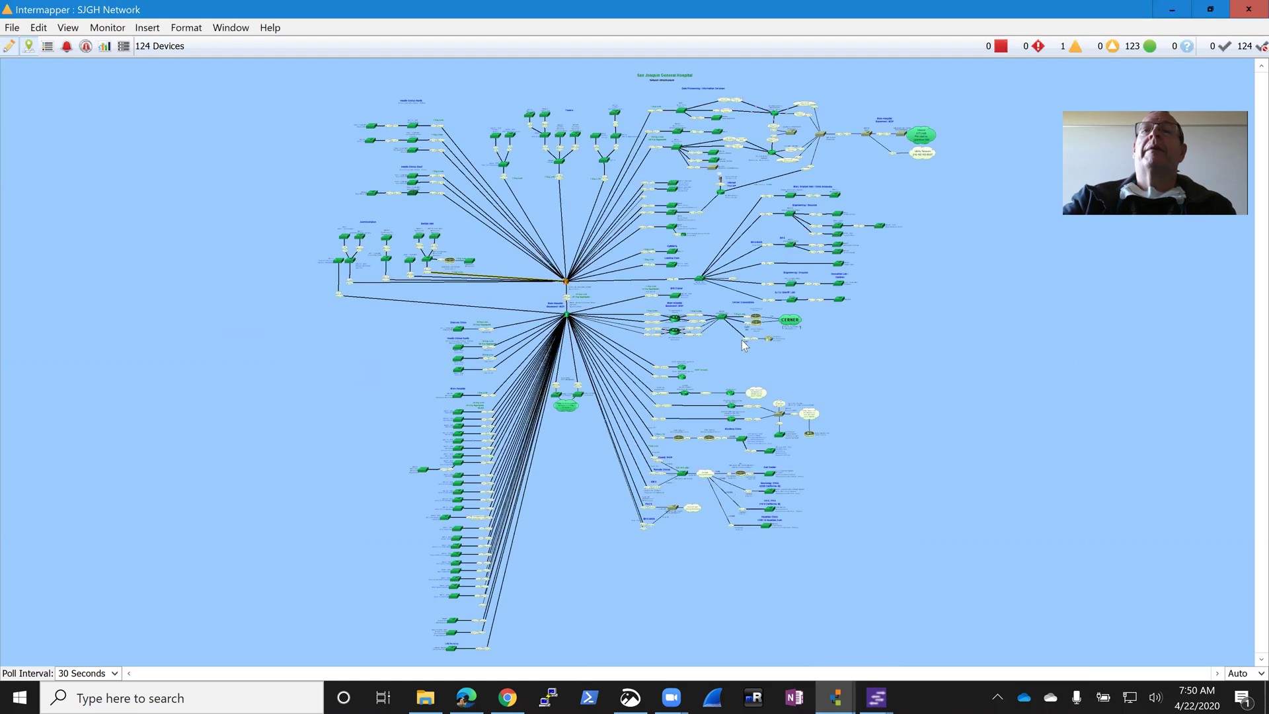
- Show the upper central hub device of the SJGH Network map in the Flows Window
right_click(566, 284)
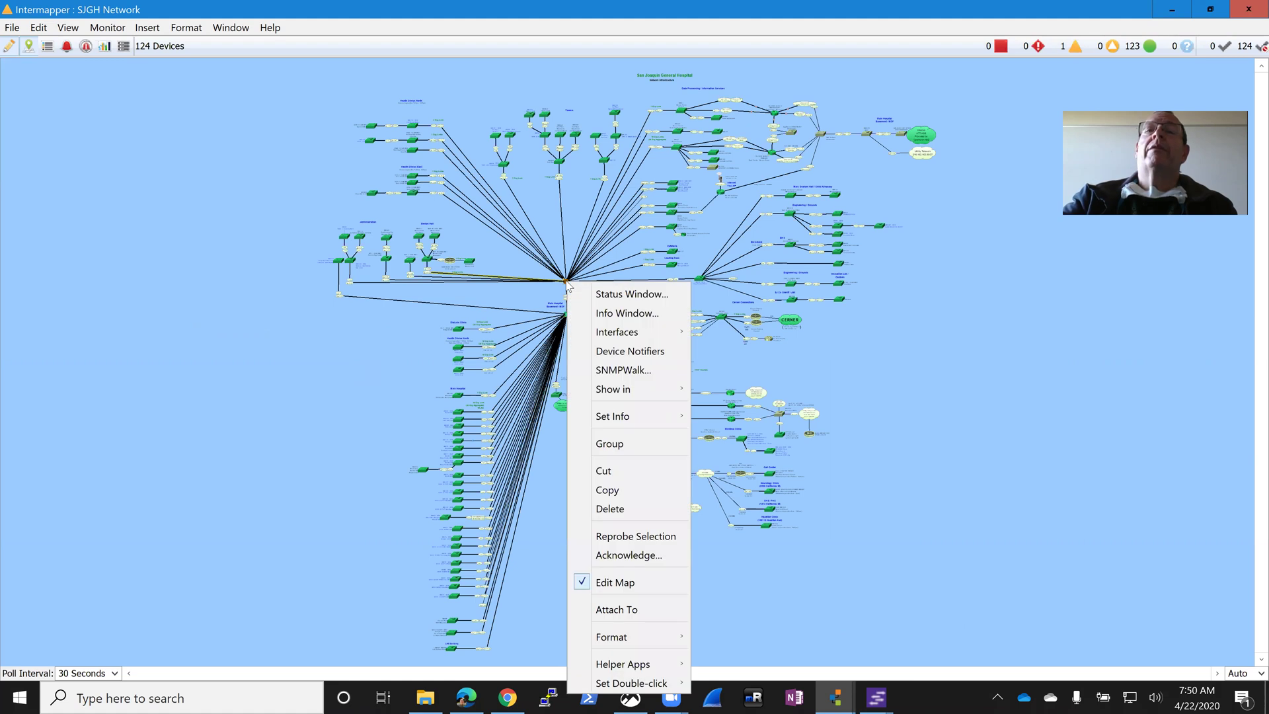
mouse_move(647, 389)
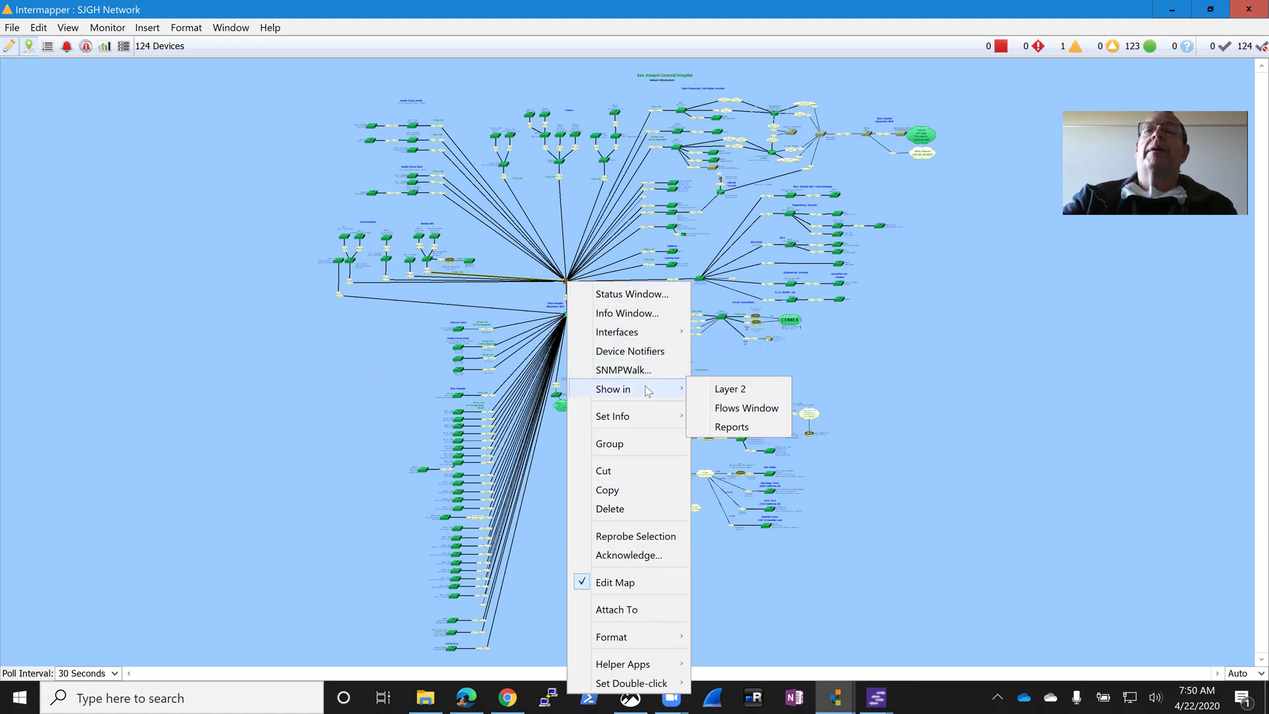
click(747, 409)
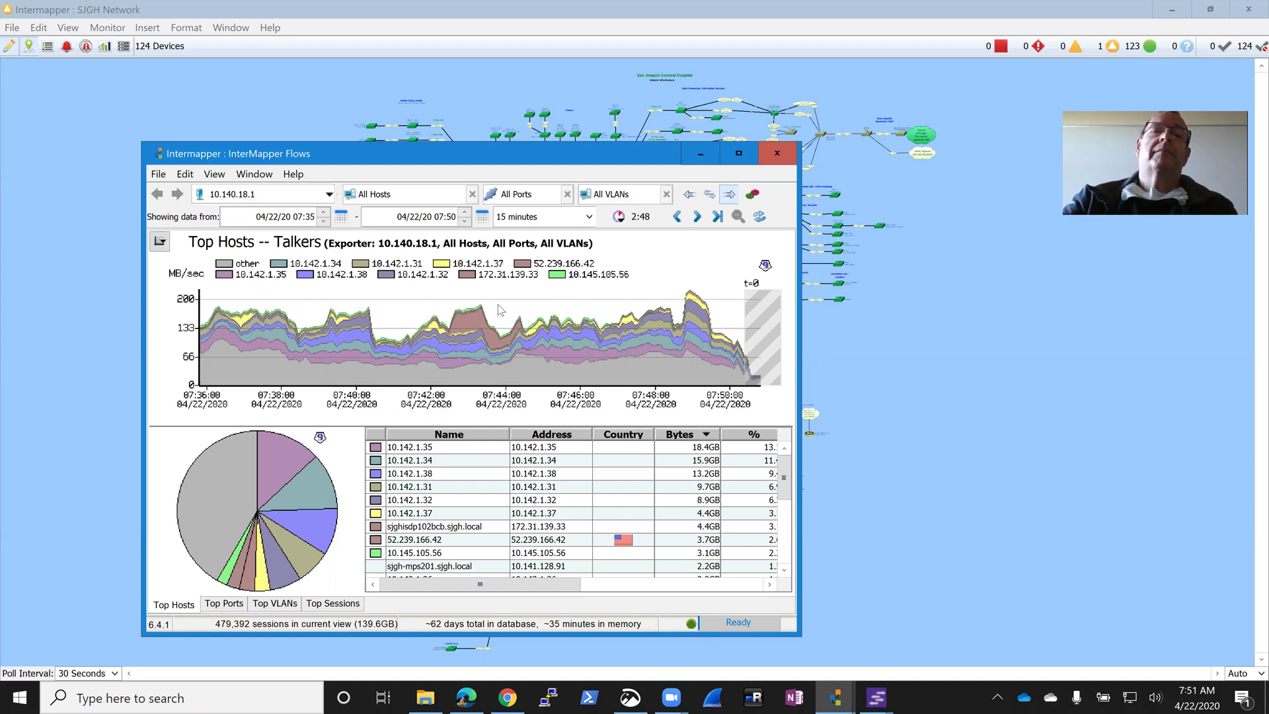
- Review the Top Ports, Top VLANs, Top Sessions and Top Hosts views of the flow data, and close the InterMapper Flows window
click(235, 604)
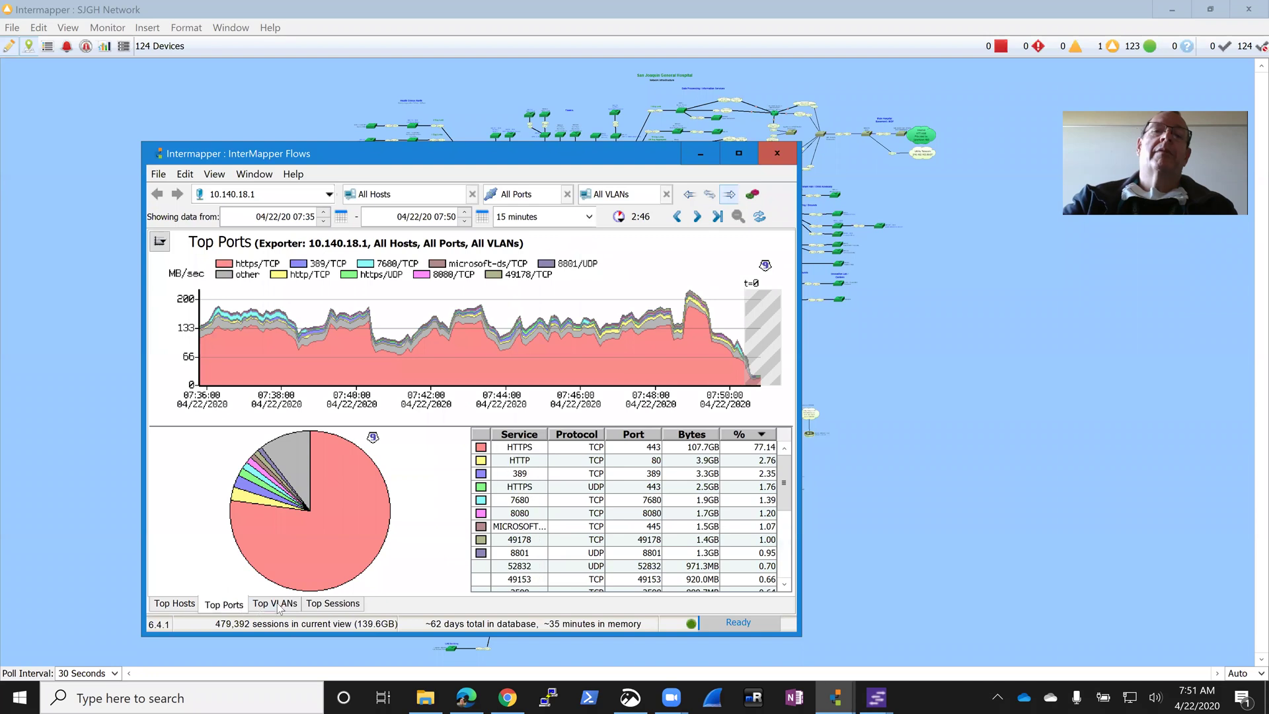
click(277, 605)
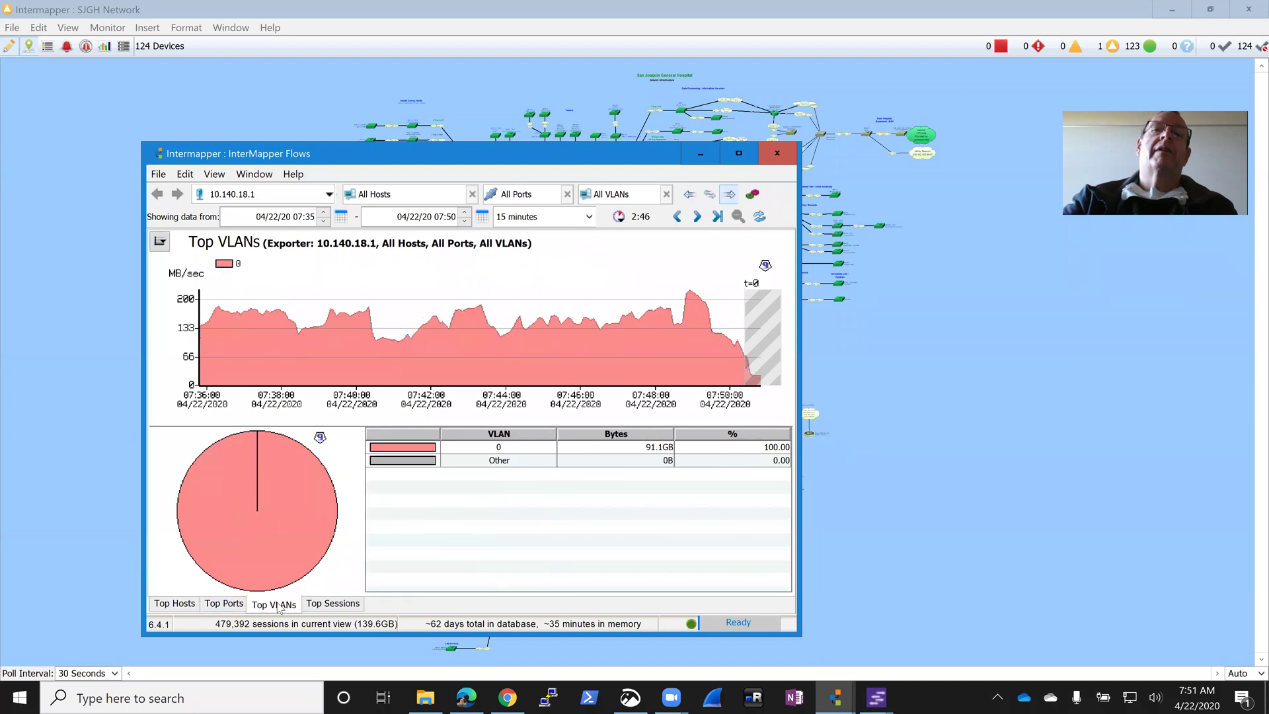
click(333, 606)
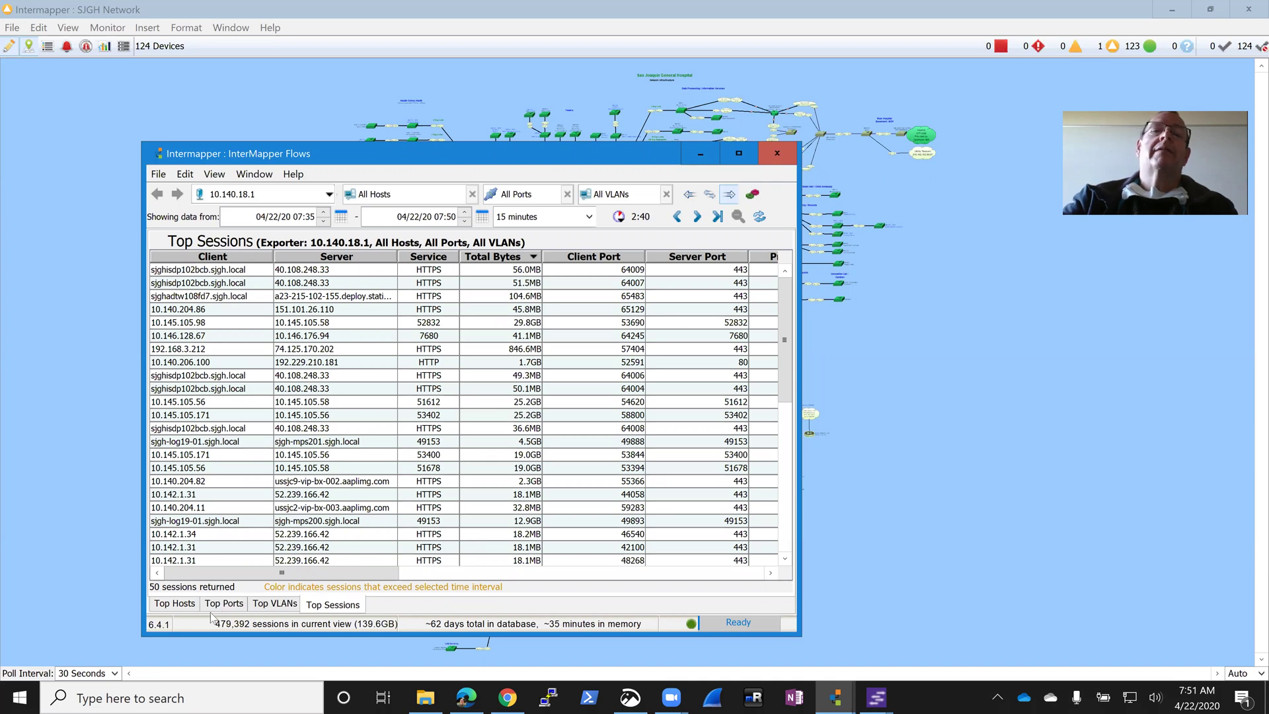
click(175, 604)
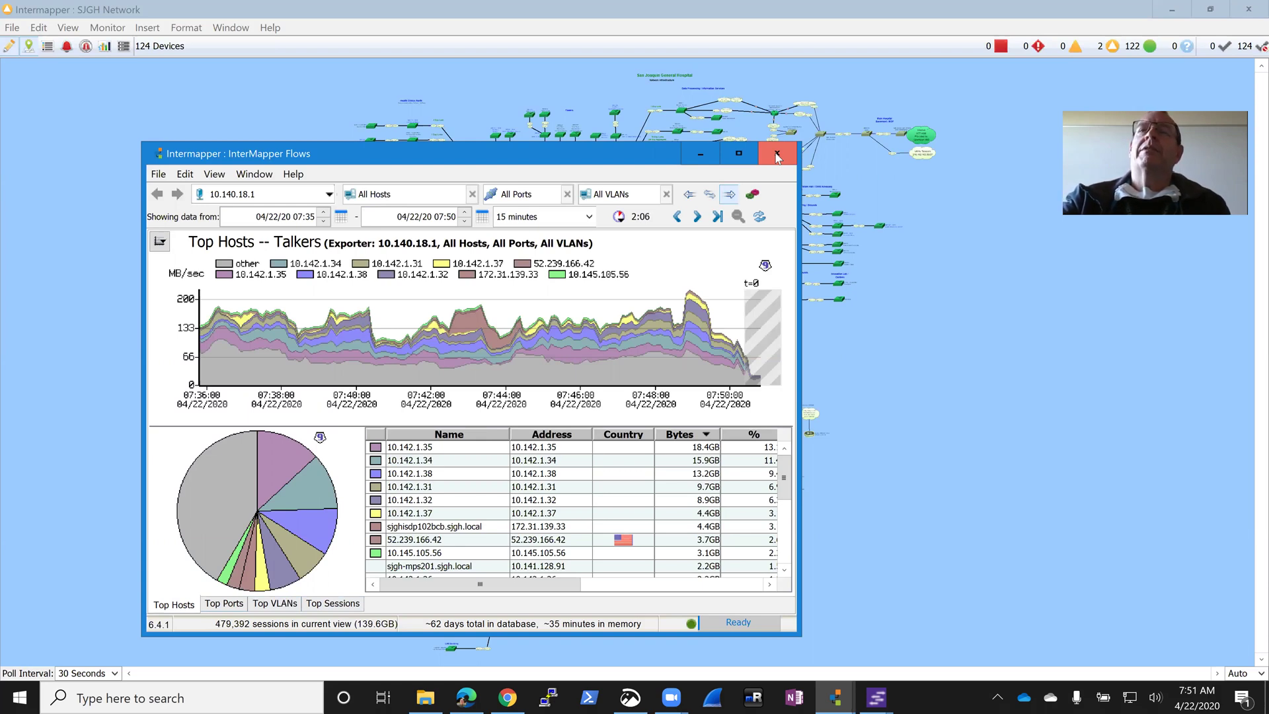
click(776, 154)
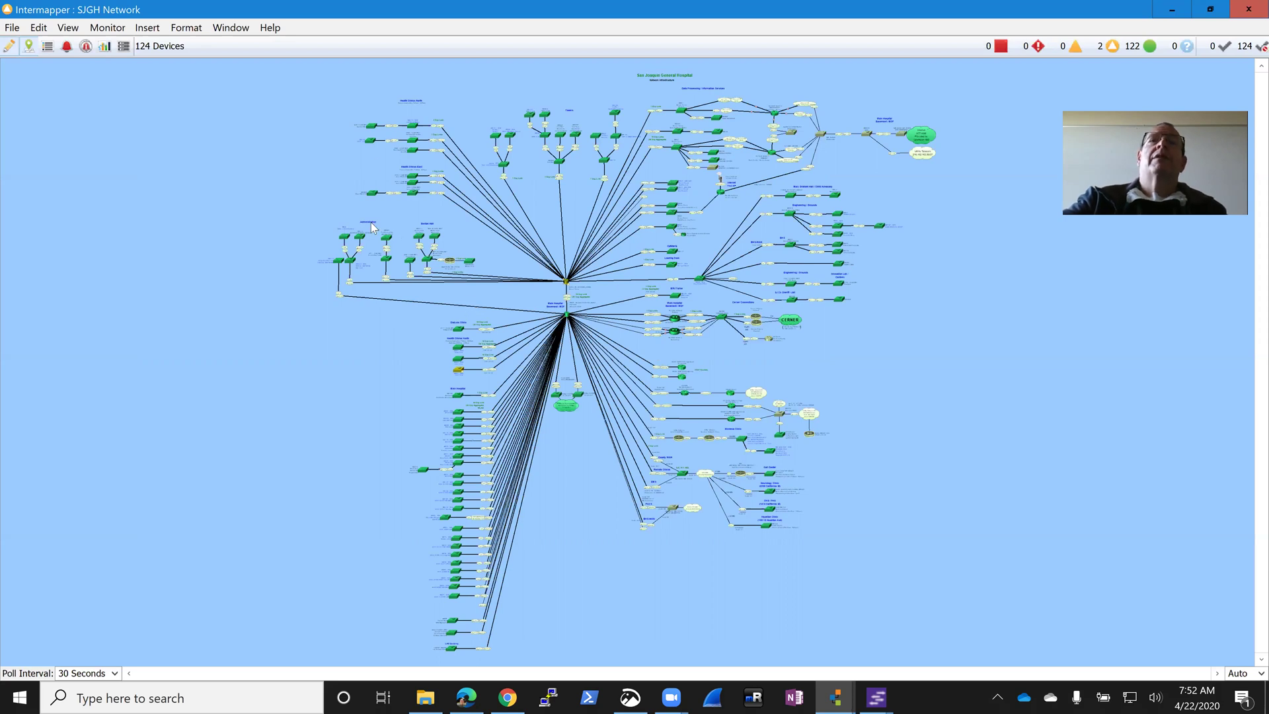
- View the About InterMapper RemoteAccess information again from the SJGH Network map, and close its window
click(277, 32)
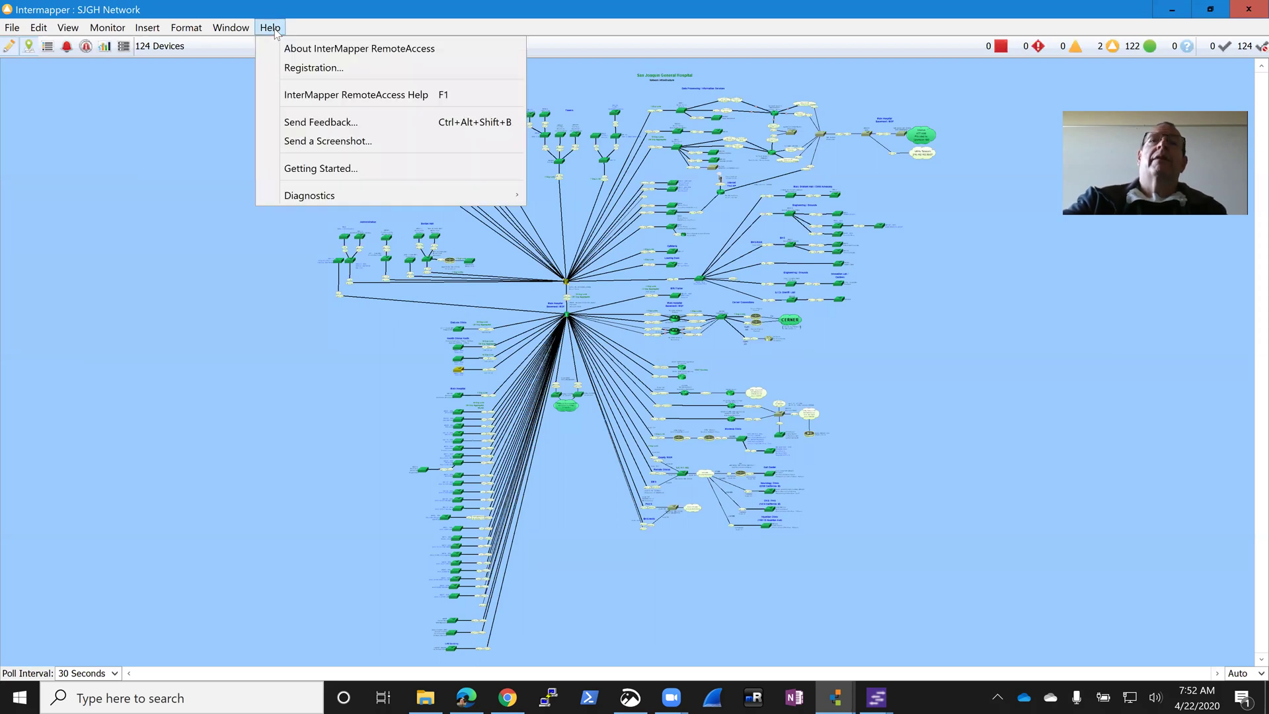
click(313, 52)
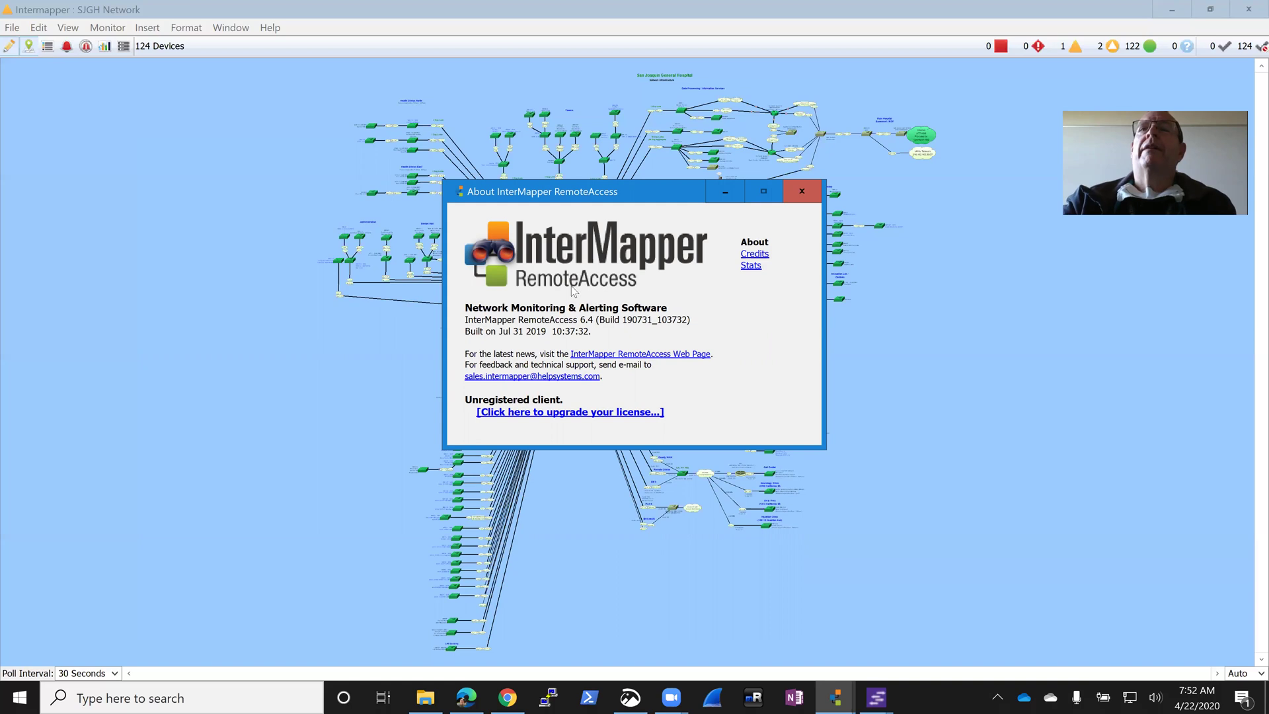
click(801, 192)
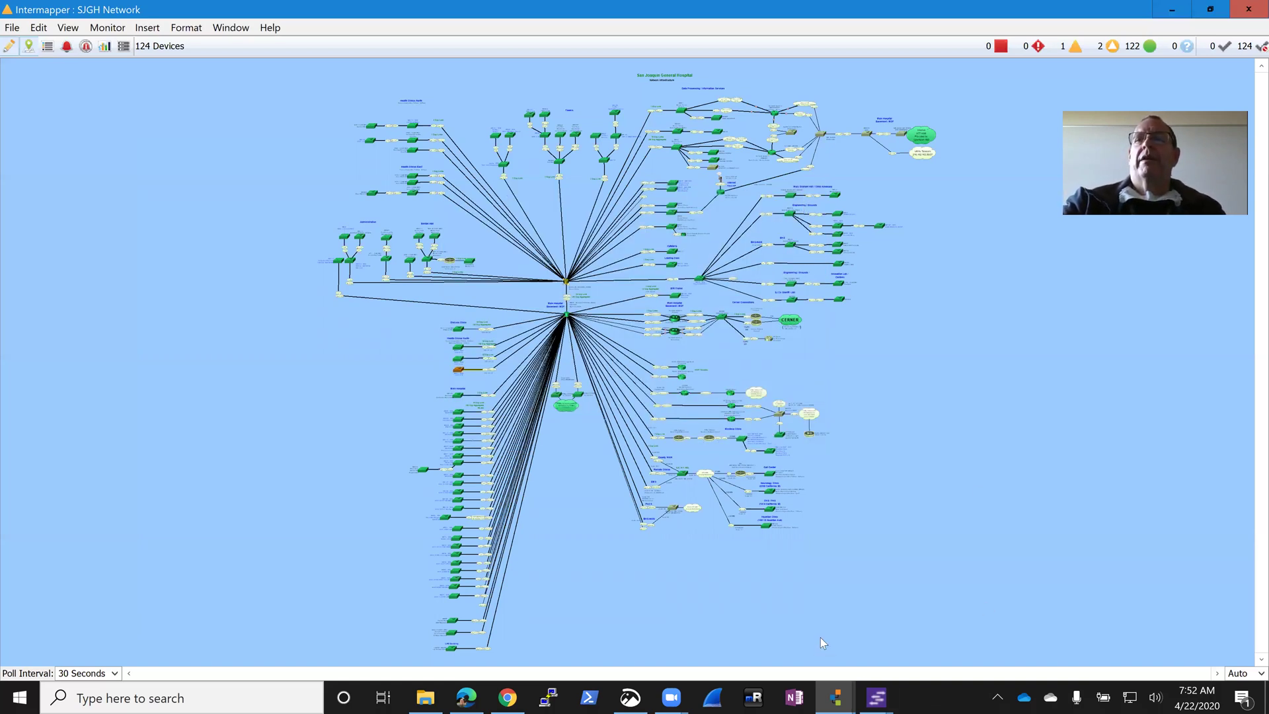
click(670, 699)
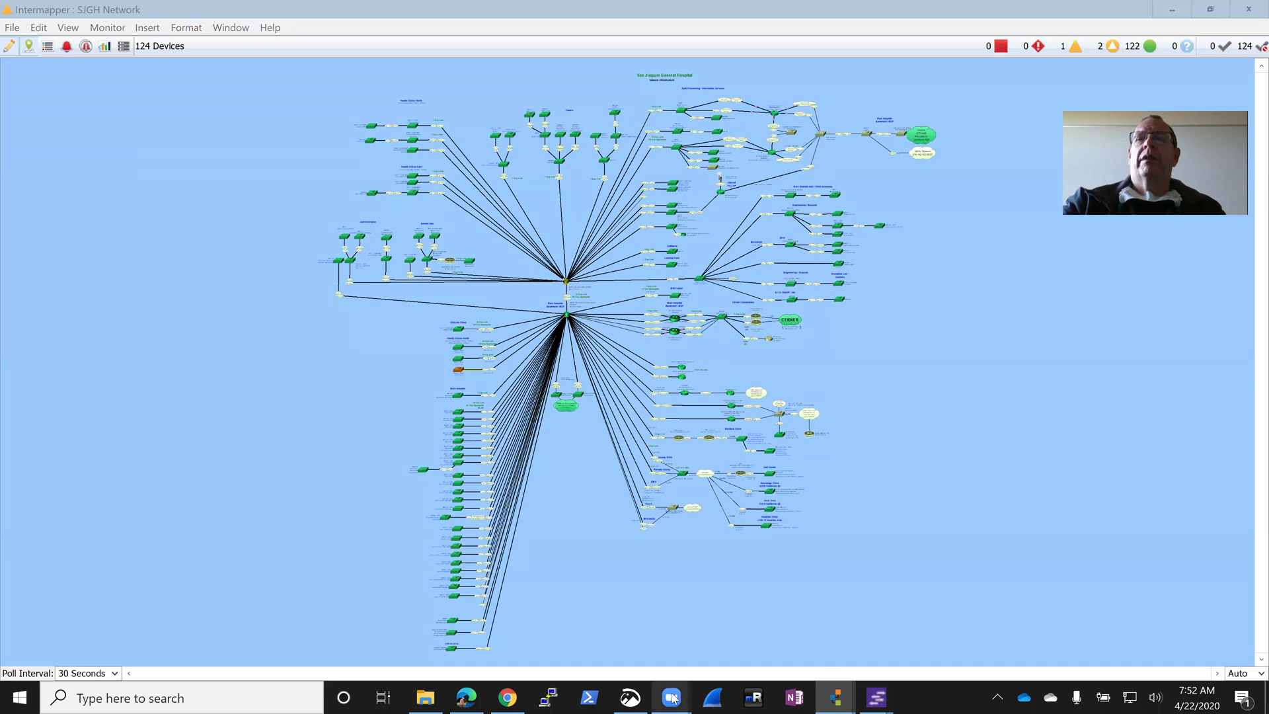